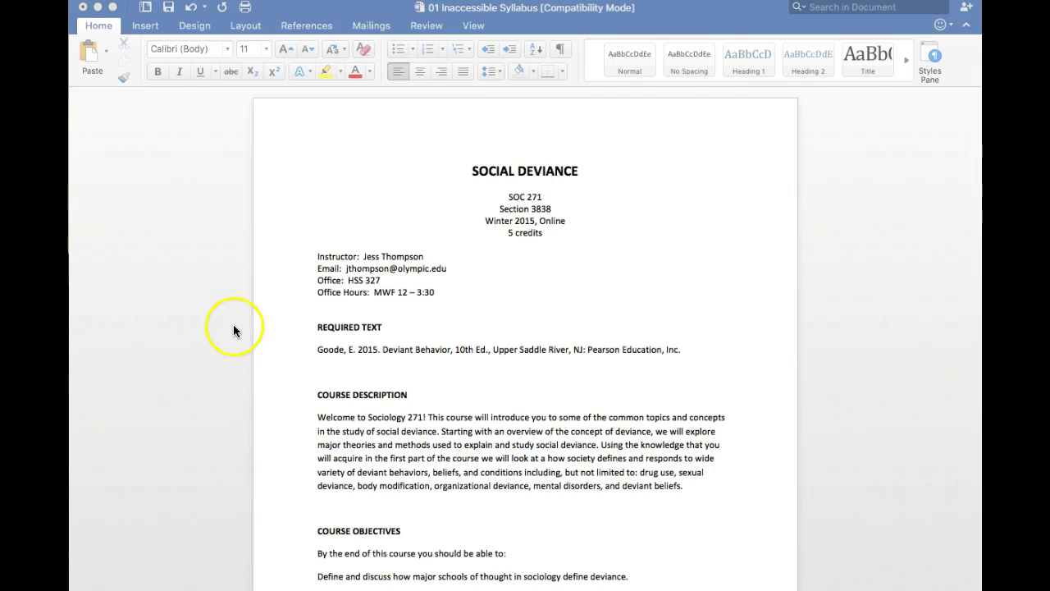
# Step: Examine how the title, section headings and grading table are formatted throughout the 01 Inaccessible Syllabus document
pyautogui.click(616, 292)
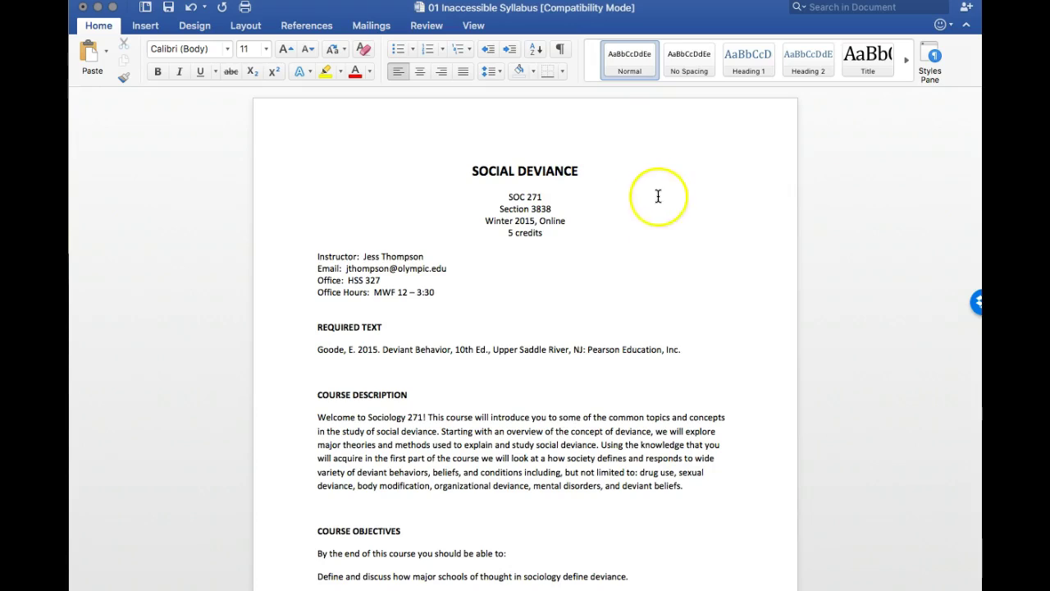
pyautogui.moveTo(592, 169); pyautogui.dragTo(472, 171)
pyautogui.click(446, 178)
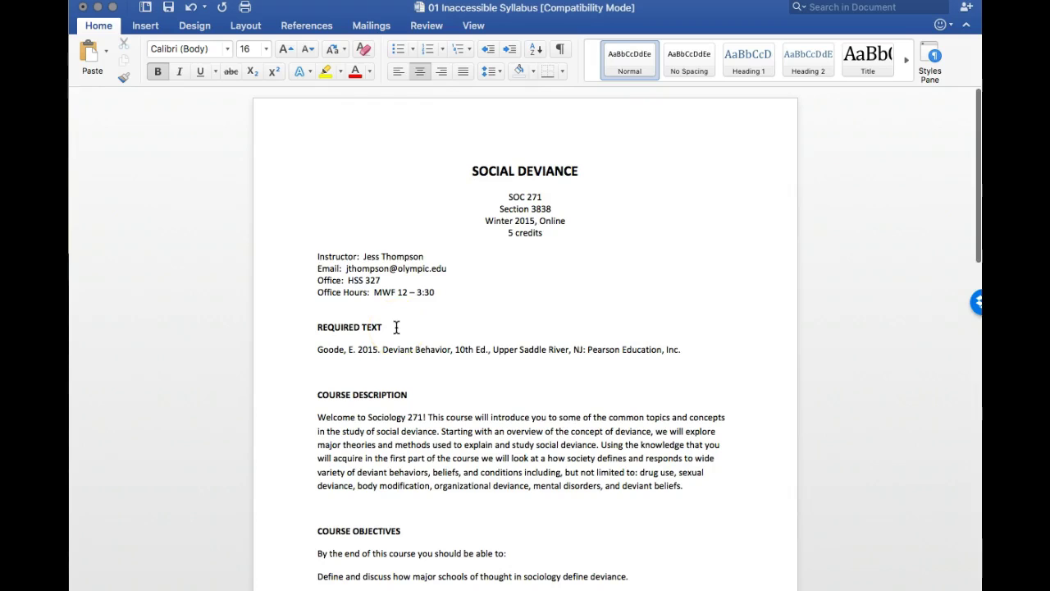
pyautogui.scroll(-2, 313, 331)
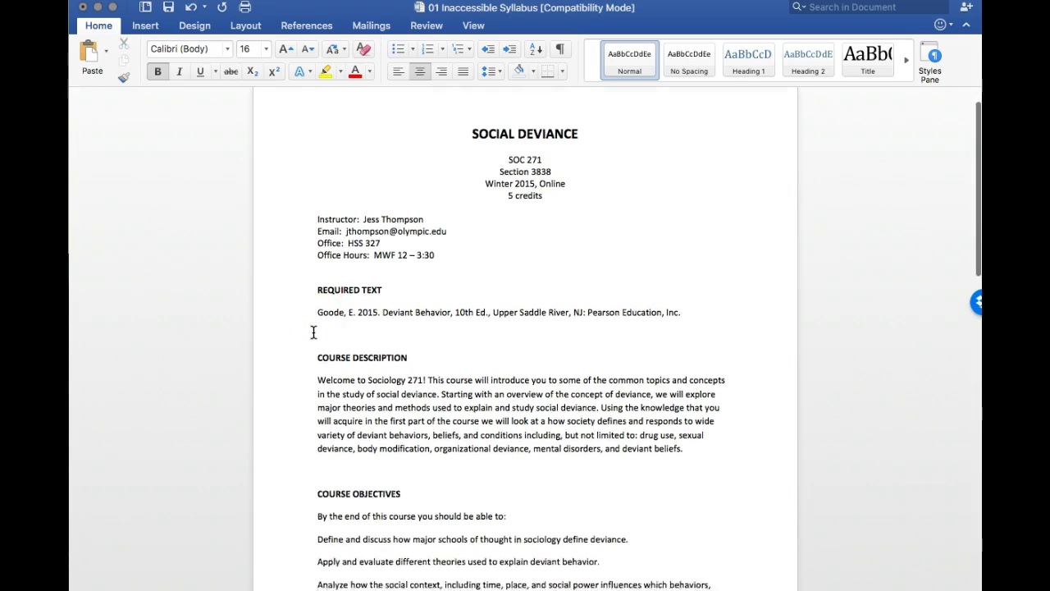
pyautogui.scroll(-1, 313, 331)
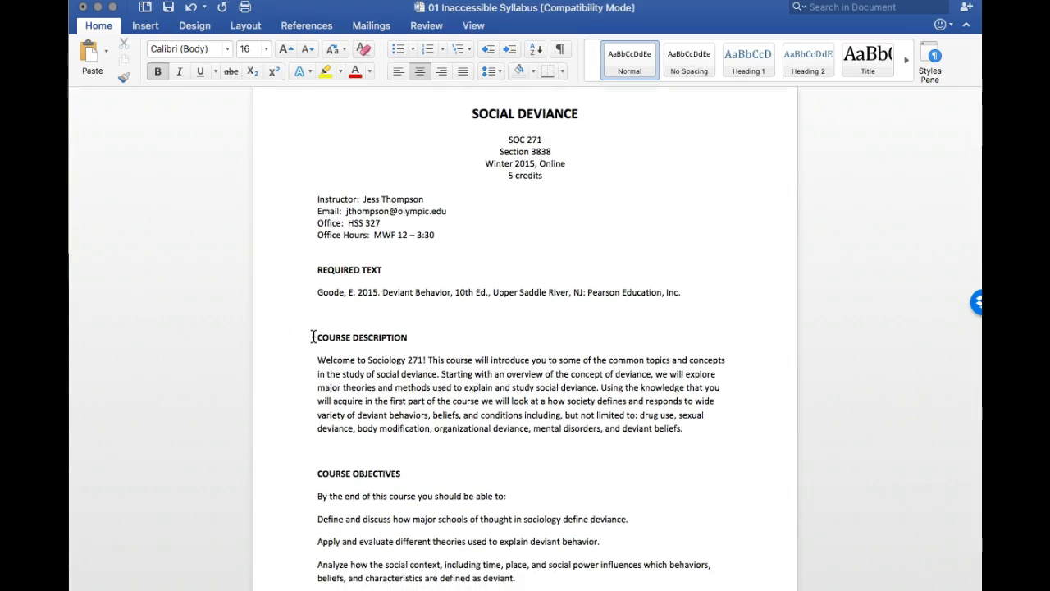
pyautogui.click(433, 336)
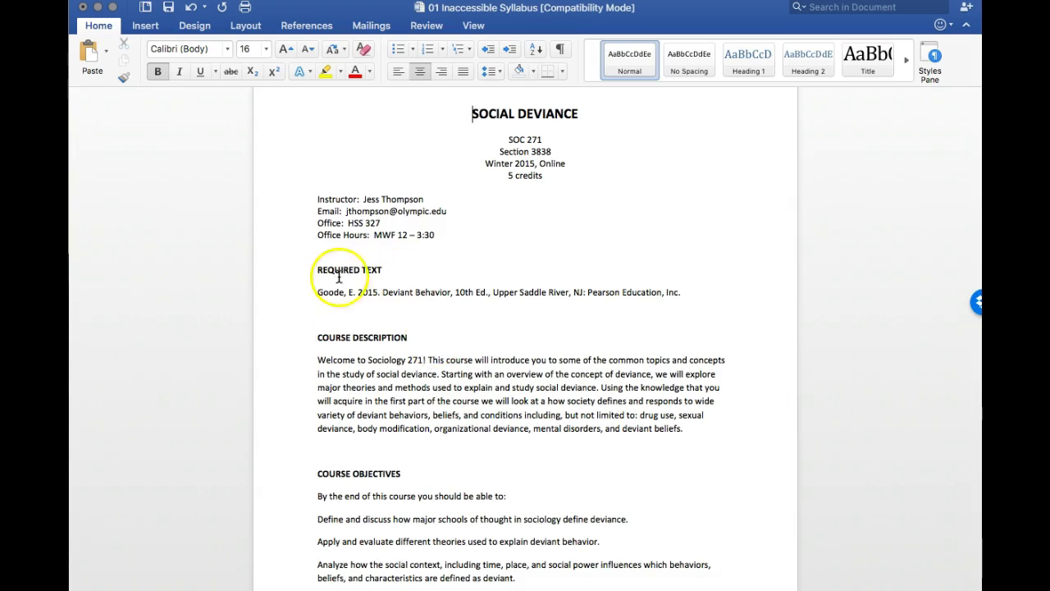
pyautogui.scroll(-10, 388, 341)
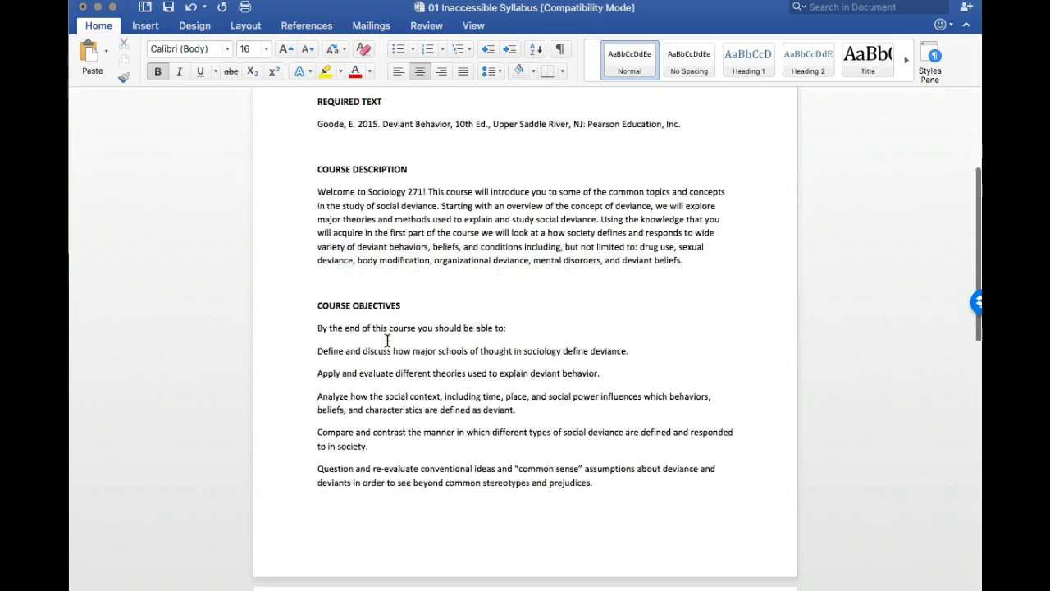
pyautogui.scroll(-10, 387, 341)
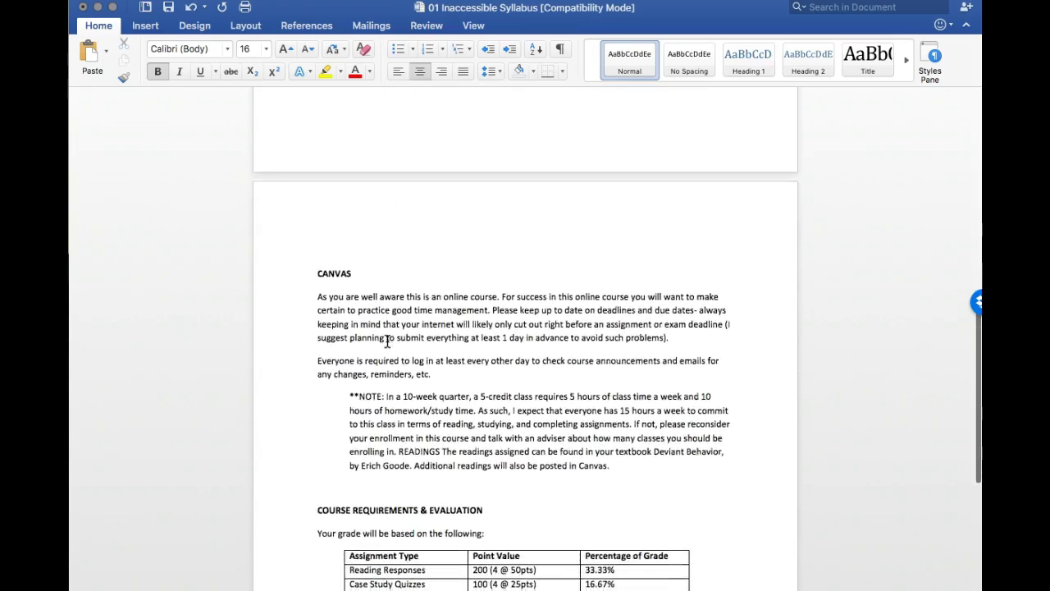
pyautogui.scroll(-3, 387, 341)
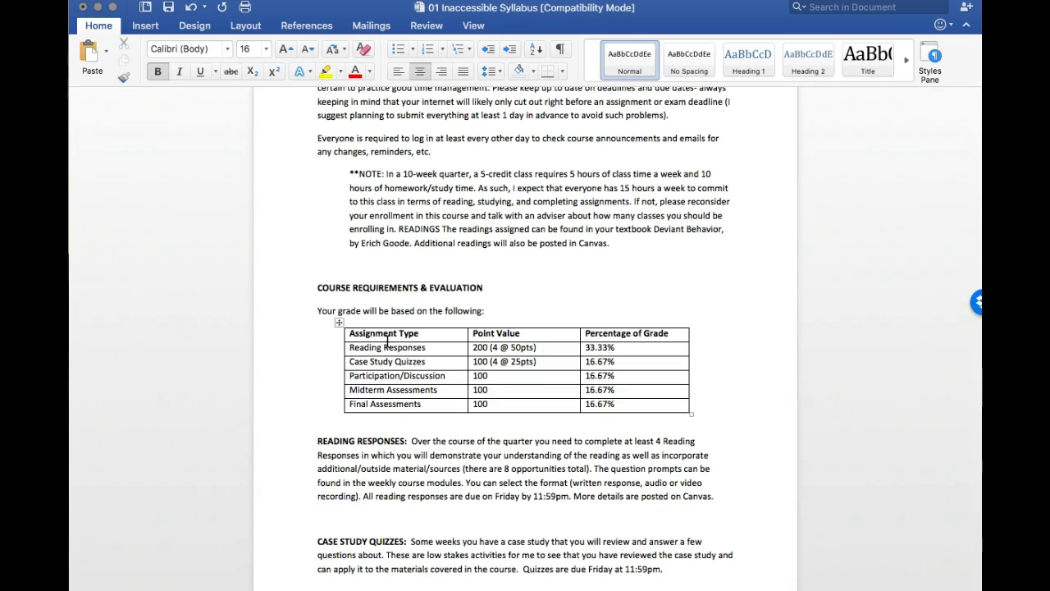
pyautogui.scroll(12, 387, 341)
pyautogui.scroll(9, 388, 341)
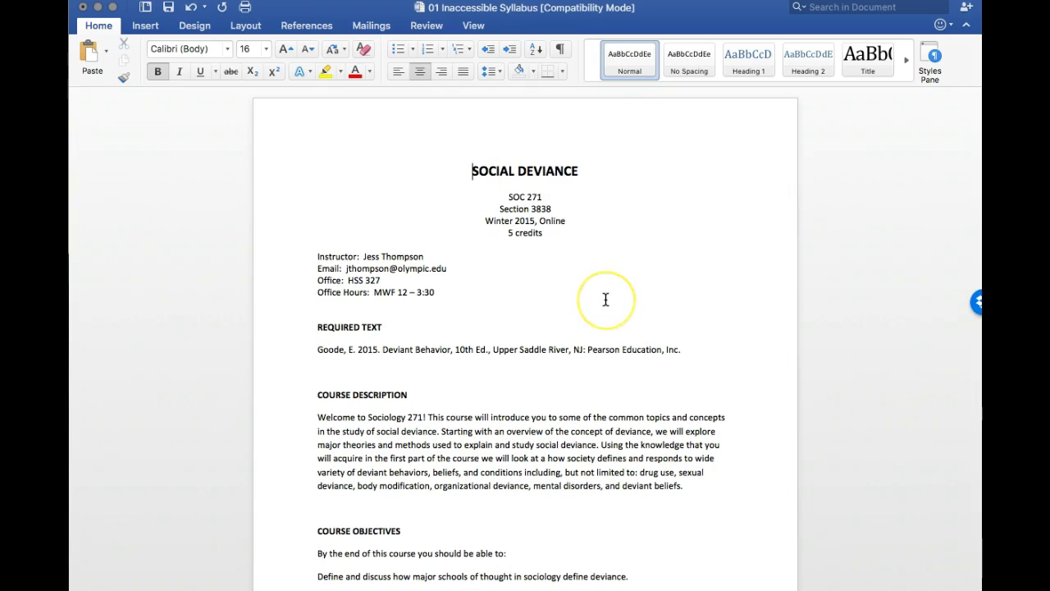
pyautogui.click(681, 355)
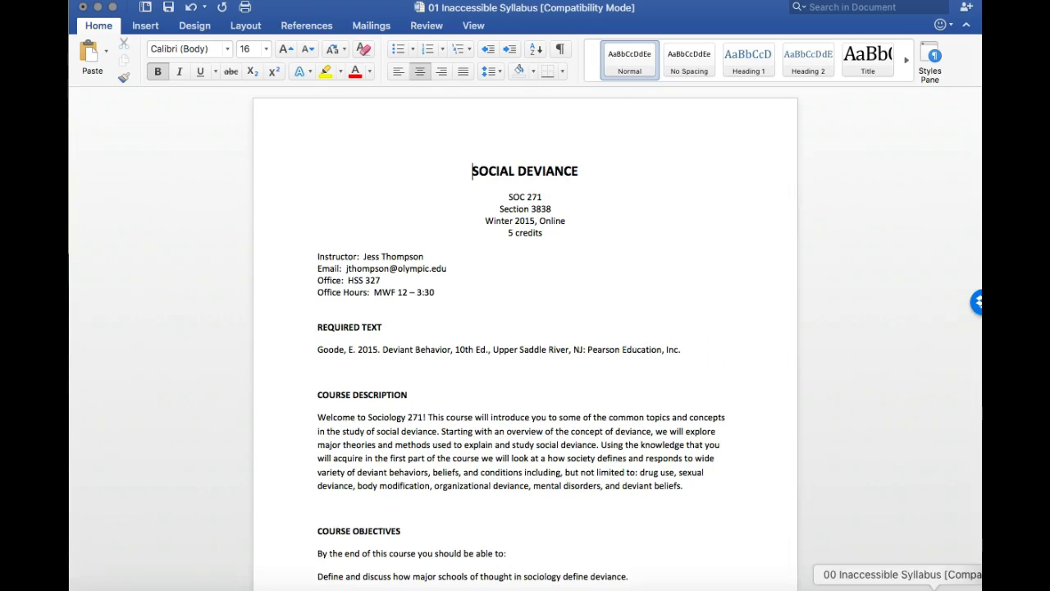
# Step: Switch to the 00 Inaccessible Syllabus document, examine its run-together text and the COURSE REQUIREMENTS & EVALUATION words, and put that document away
pyautogui.click(902, 586)
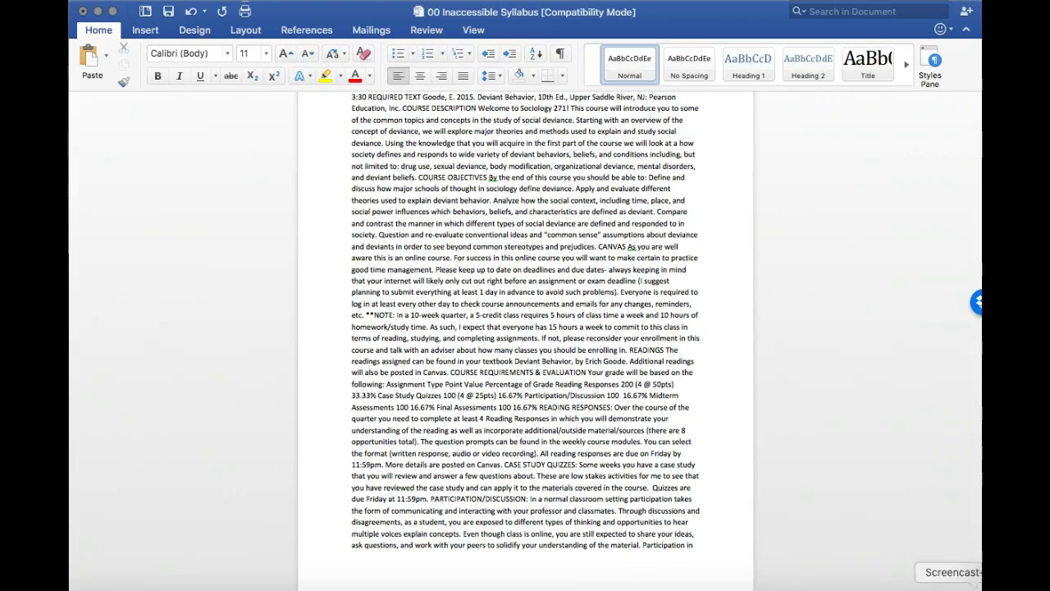
pyautogui.scroll(3, 603, 430)
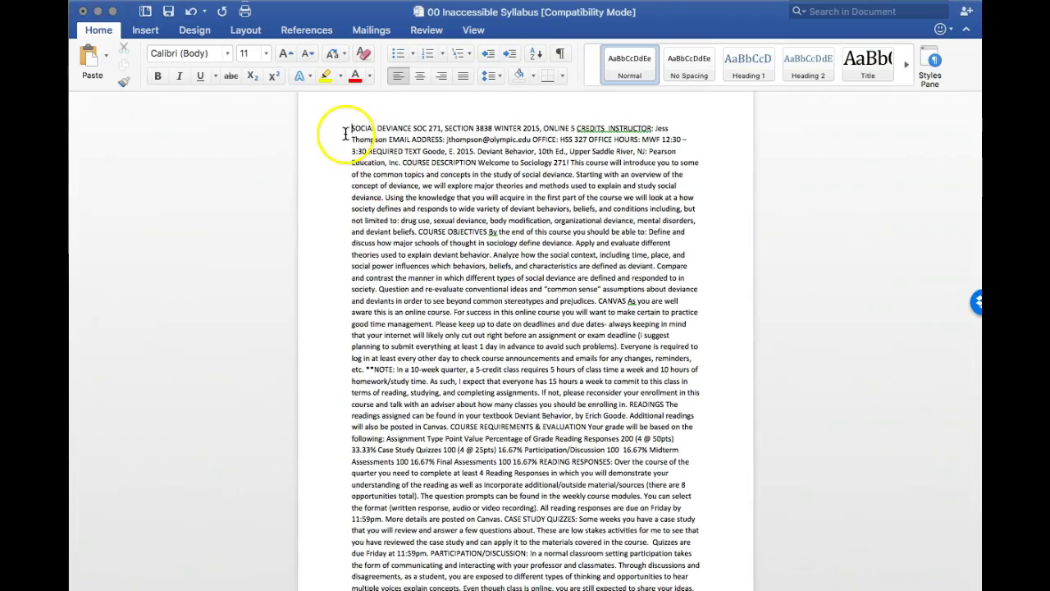
pyautogui.moveTo(351, 128); pyautogui.dragTo(680, 400)
pyautogui.click(725, 430)
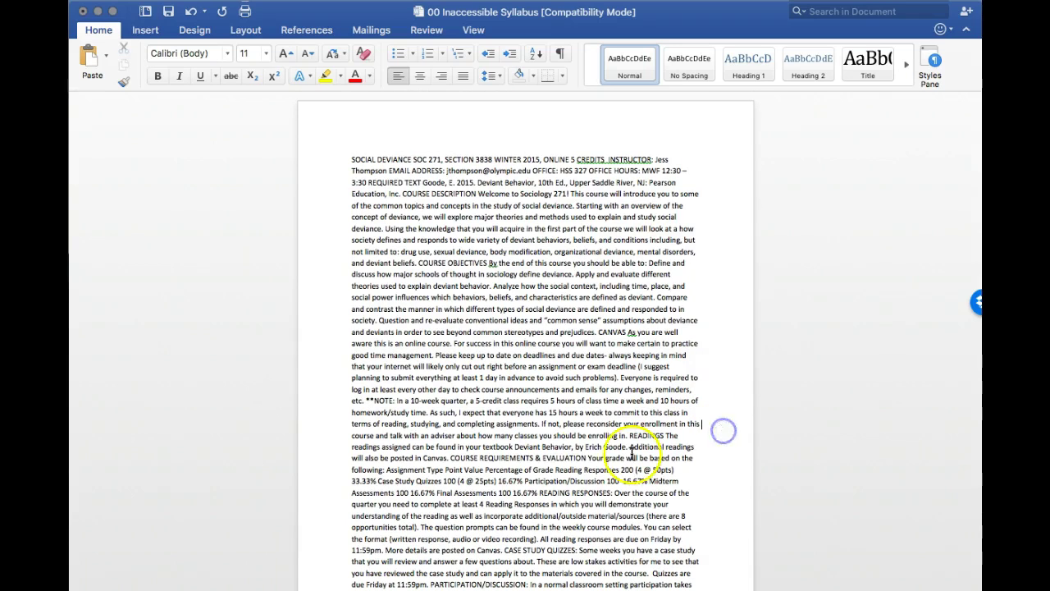
pyautogui.moveTo(450, 460); pyautogui.dragTo(584, 462)
pyautogui.scroll(-2, 599, 466)
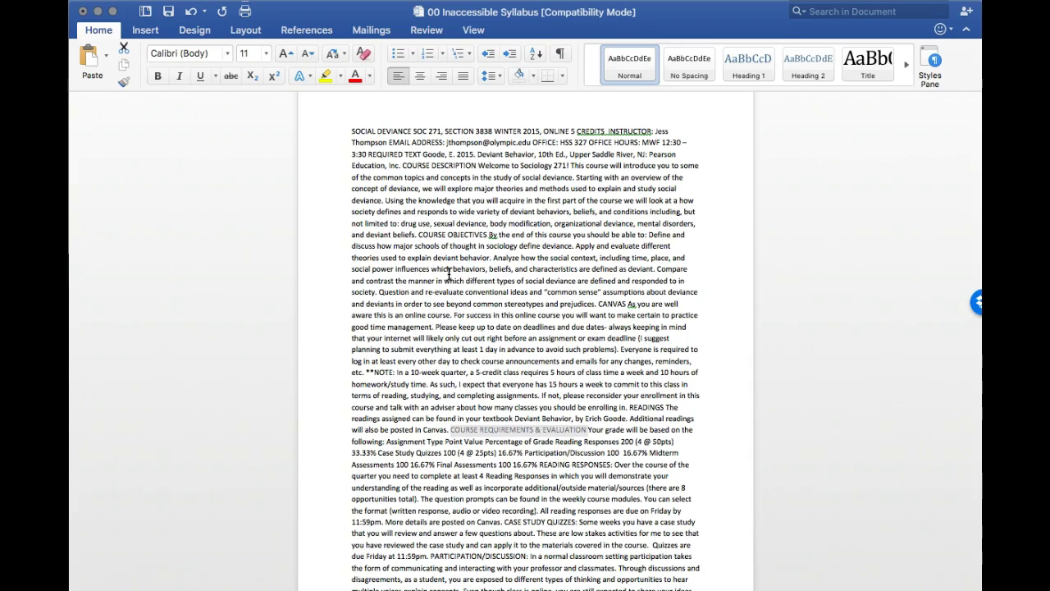
pyautogui.click(97, 13)
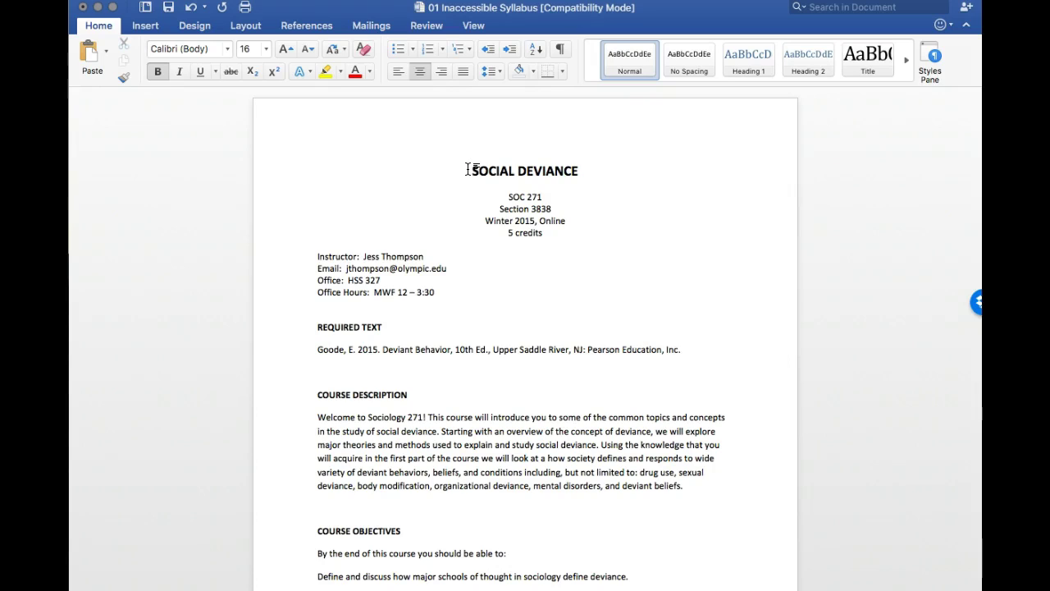
# Step: Apply the Heading 1 style to the SOCIAL DEVIANCE title of the 01 Inaccessible Syllabus
pyautogui.moveTo(470, 169); pyautogui.dragTo(621, 165)
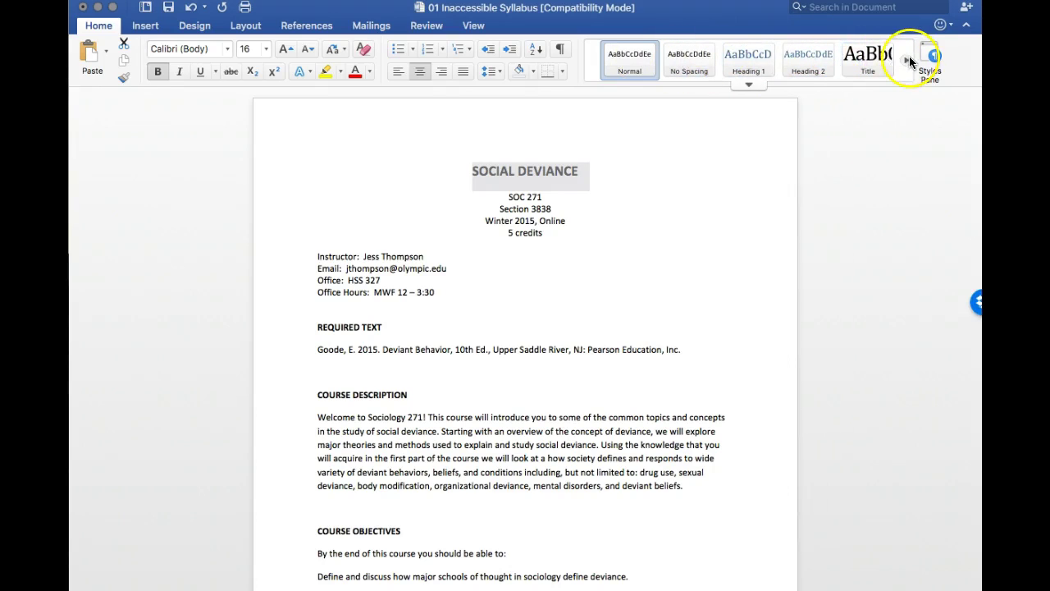
pyautogui.click(747, 86)
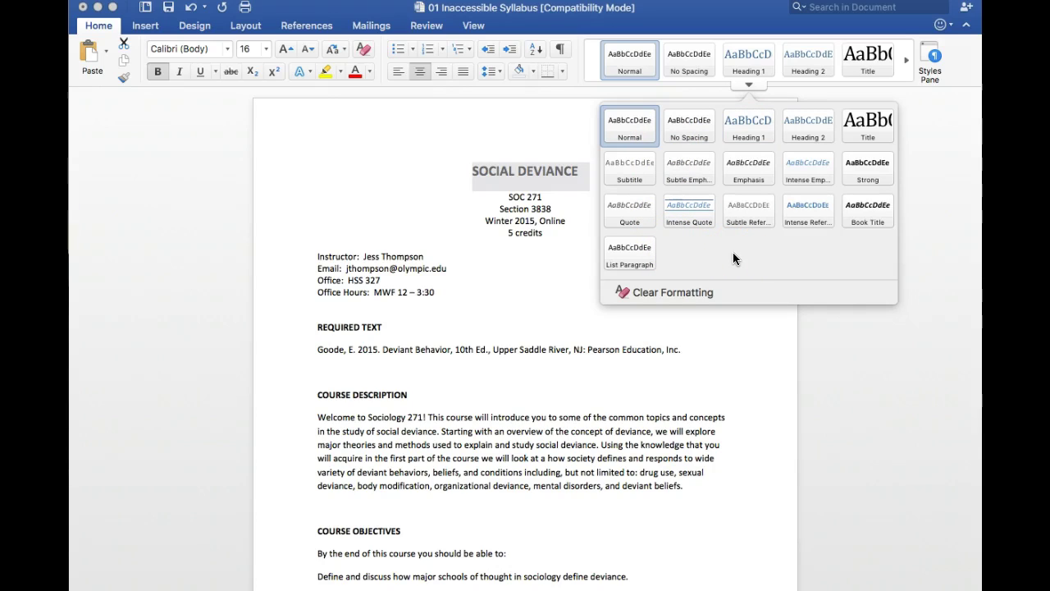
pyautogui.click(531, 284)
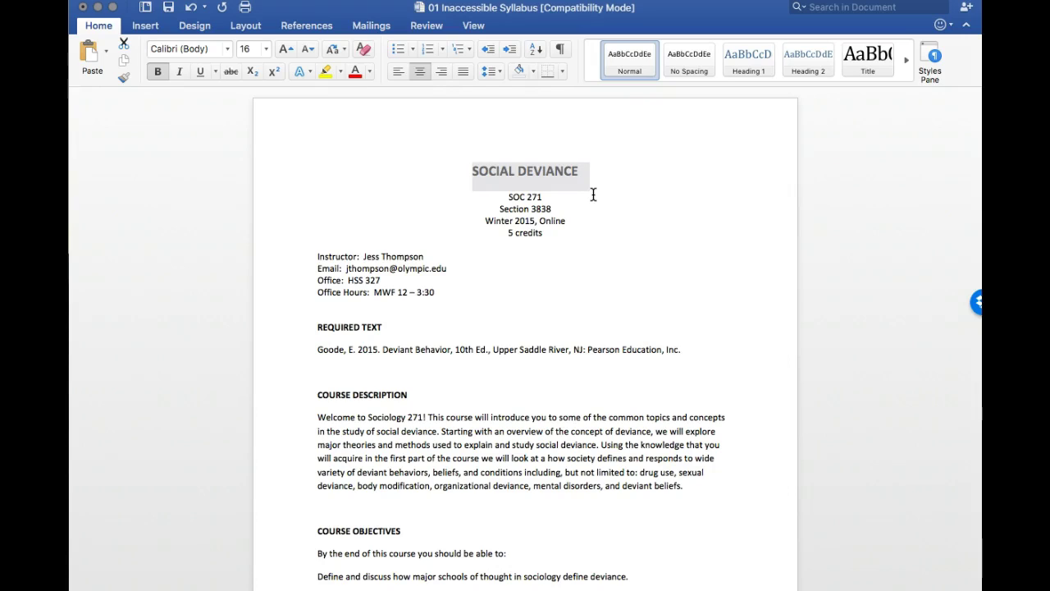
pyautogui.click(747, 53)
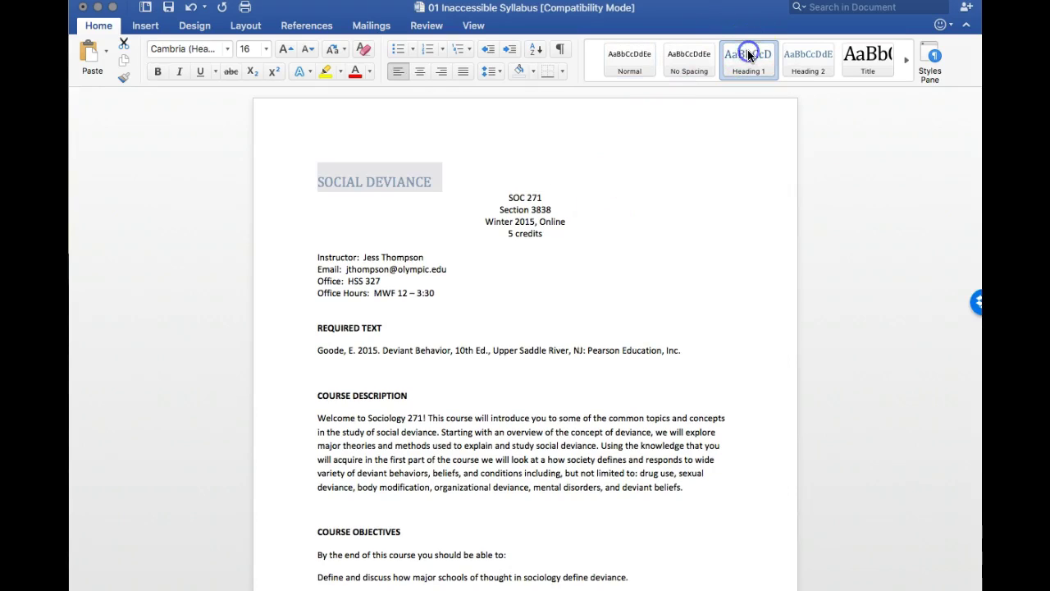
# Step: Apply the Heading 2 style to the REQUIRED TEXT and COURSE DESCRIPTION section titles
pyautogui.click(389, 328)
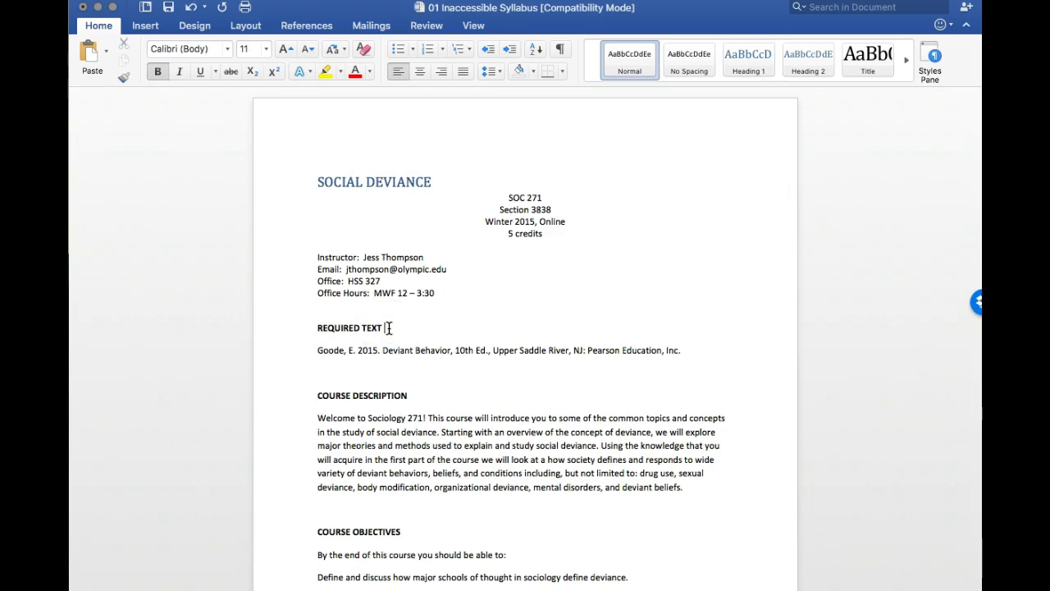
pyautogui.moveTo(389, 328); pyautogui.dragTo(312, 328)
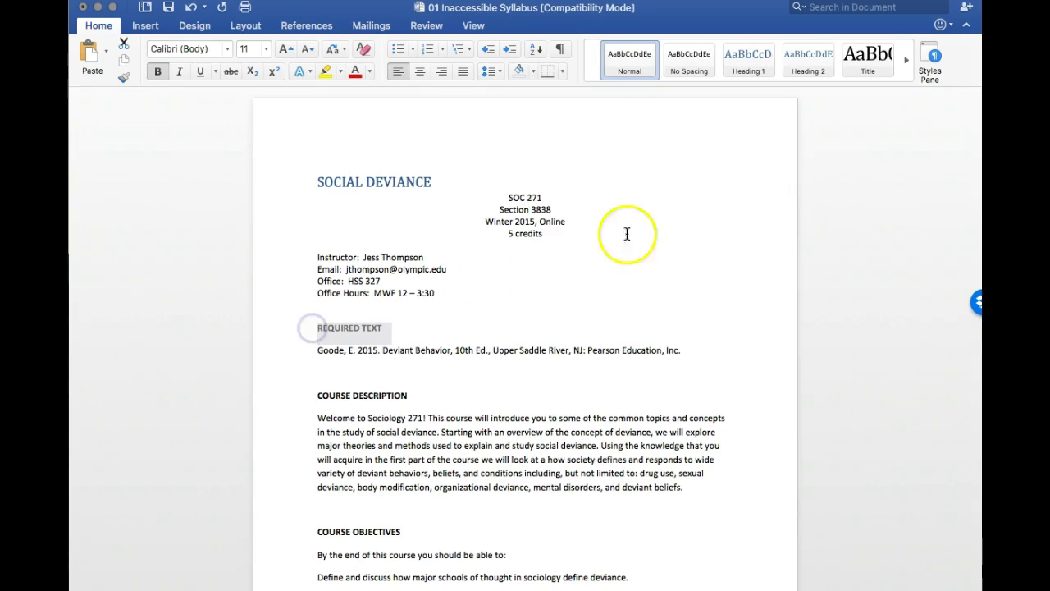
pyautogui.click(812, 59)
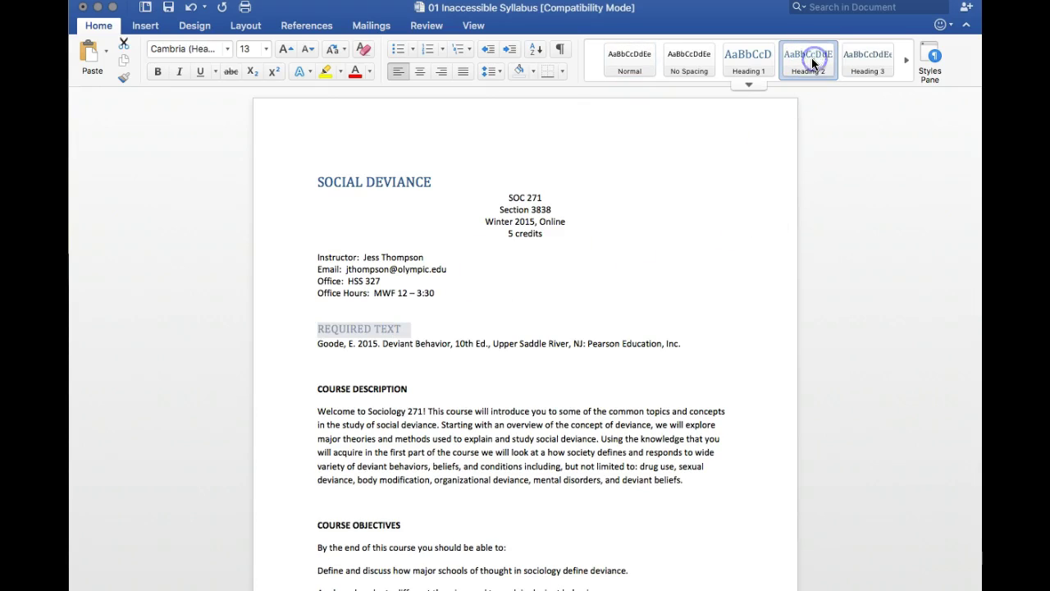
pyautogui.moveTo(408, 389); pyautogui.dragTo(316, 394)
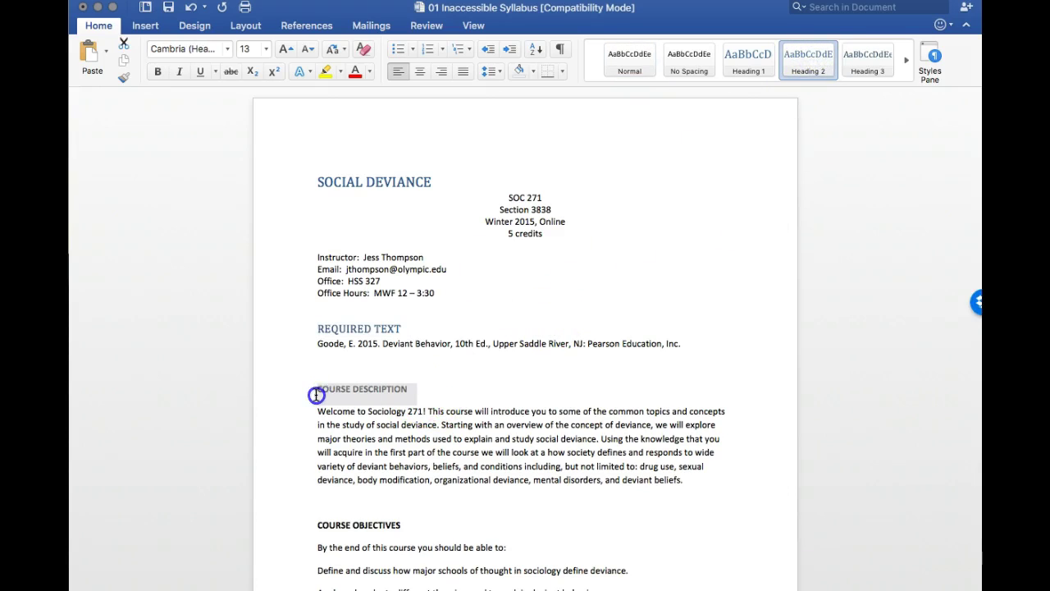
pyautogui.click(806, 62)
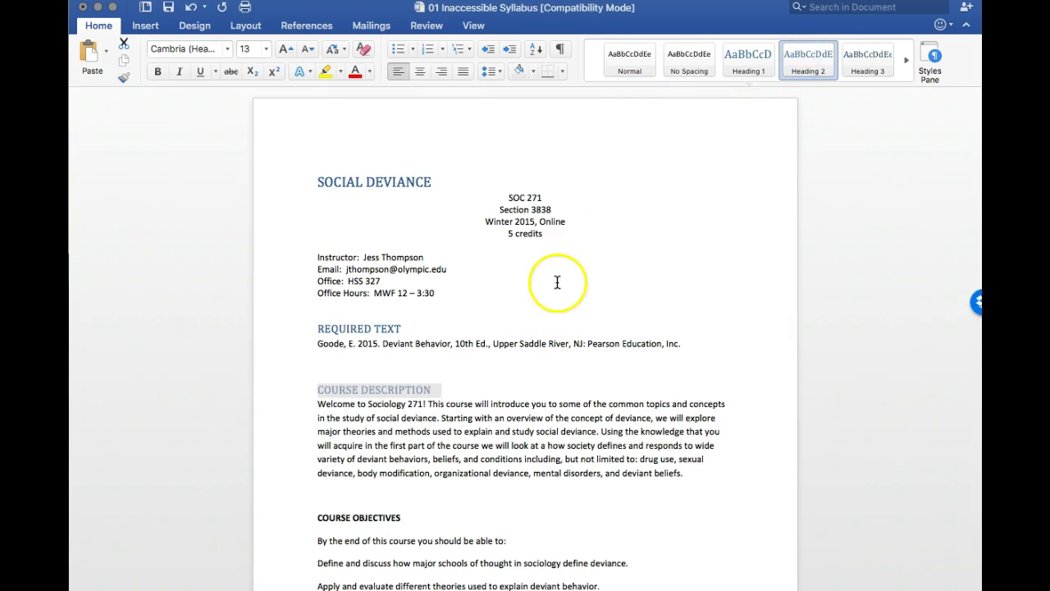
# Step: Apply the Heading 2 style to the COURSE OBJECTIVES and CANVAS section titles
pyautogui.scroll(-3, 574, 283)
pyautogui.moveTo(409, 441); pyautogui.dragTo(300, 440)
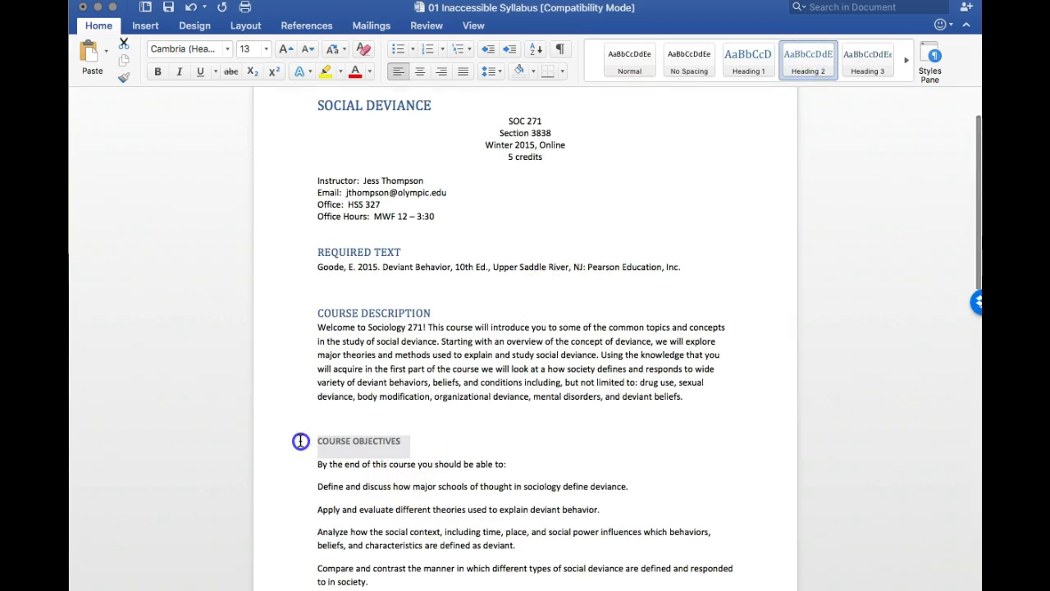
pyautogui.click(808, 63)
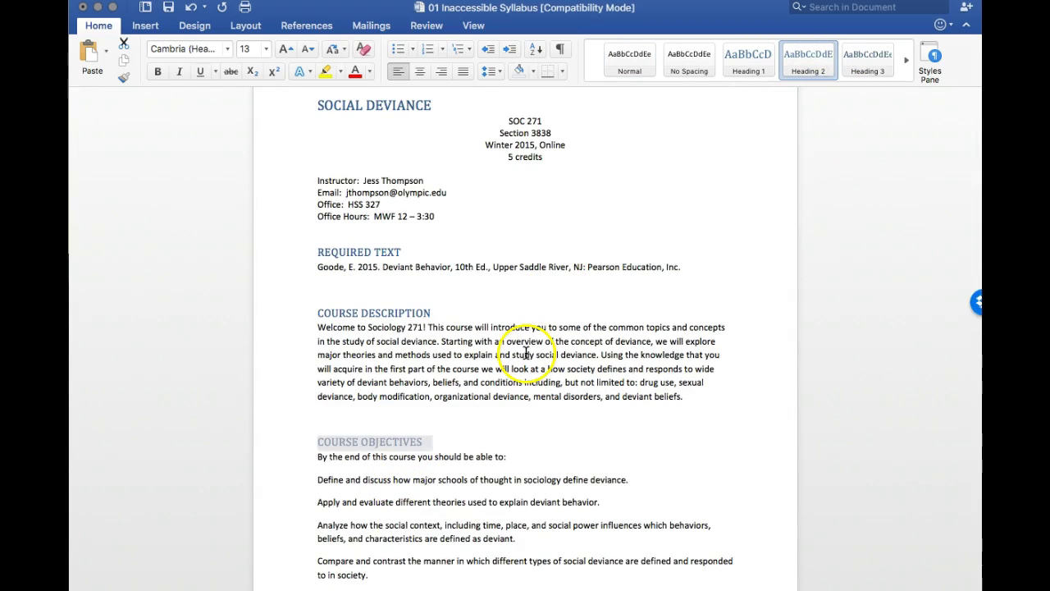
pyautogui.scroll(-8, 526, 353)
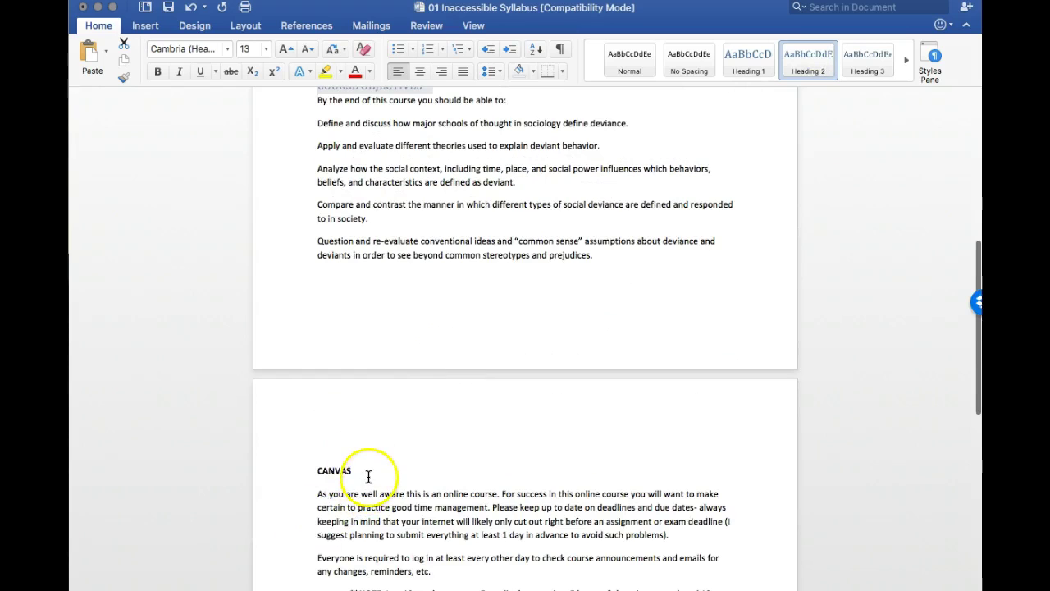
pyautogui.click(306, 466)
pyautogui.click(807, 57)
# Step: Apply the Heading 2 style to the COURSE REQUIREMENTS & EVALUATION section title above the grading table
pyautogui.scroll(-3, 566, 314)
pyautogui.scroll(-3, 566, 315)
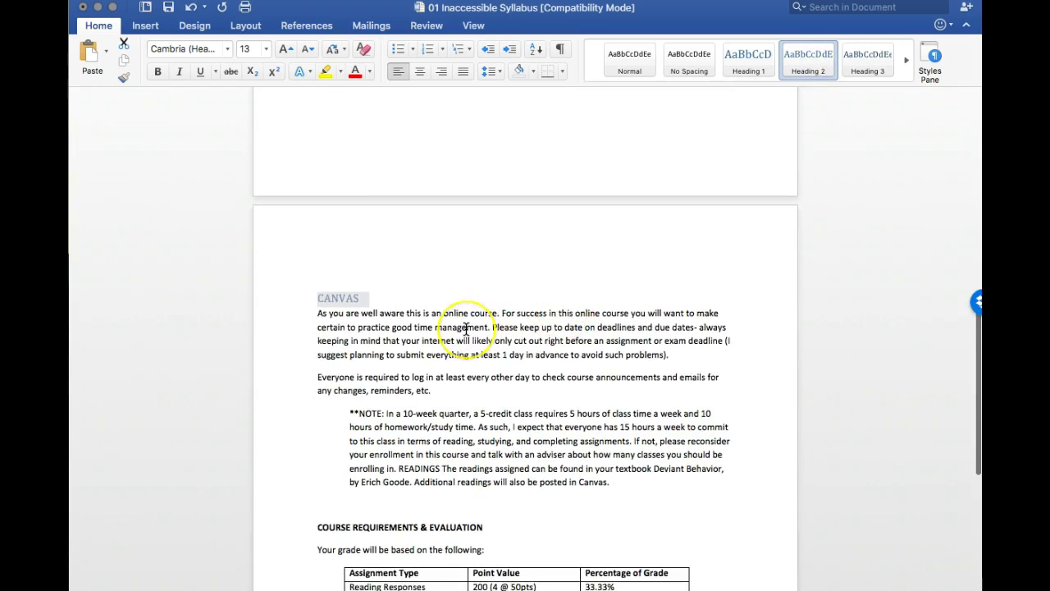
pyautogui.moveTo(488, 393); pyautogui.dragTo(320, 400)
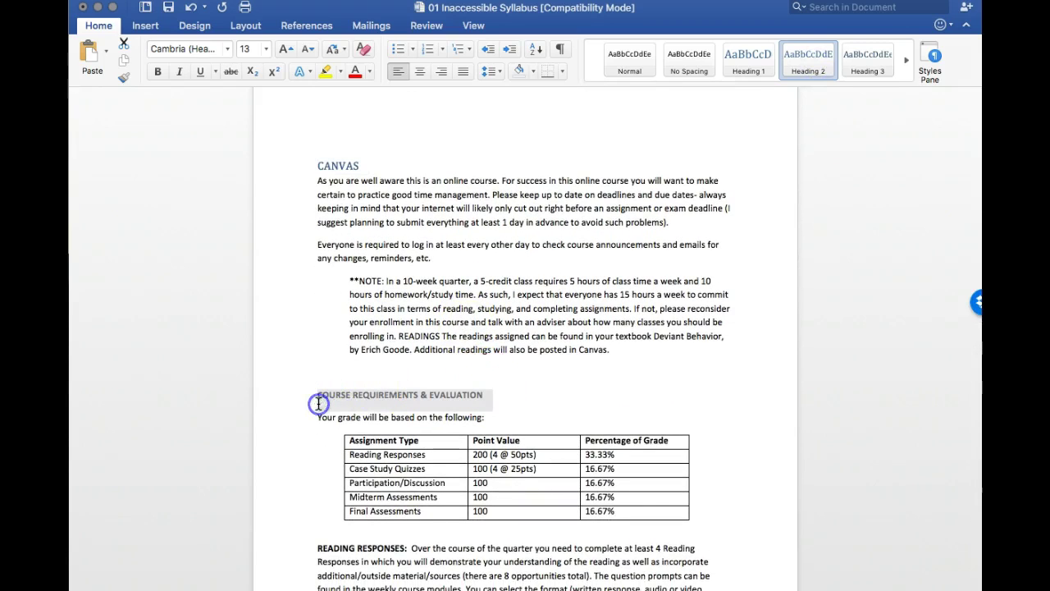
pyautogui.click(809, 59)
# Step: Apply the Heading 3 style to the READING RESPONSES: and CASE STUDY QUIZZES: labels below the grading table
pyautogui.scroll(-2, 541, 283)
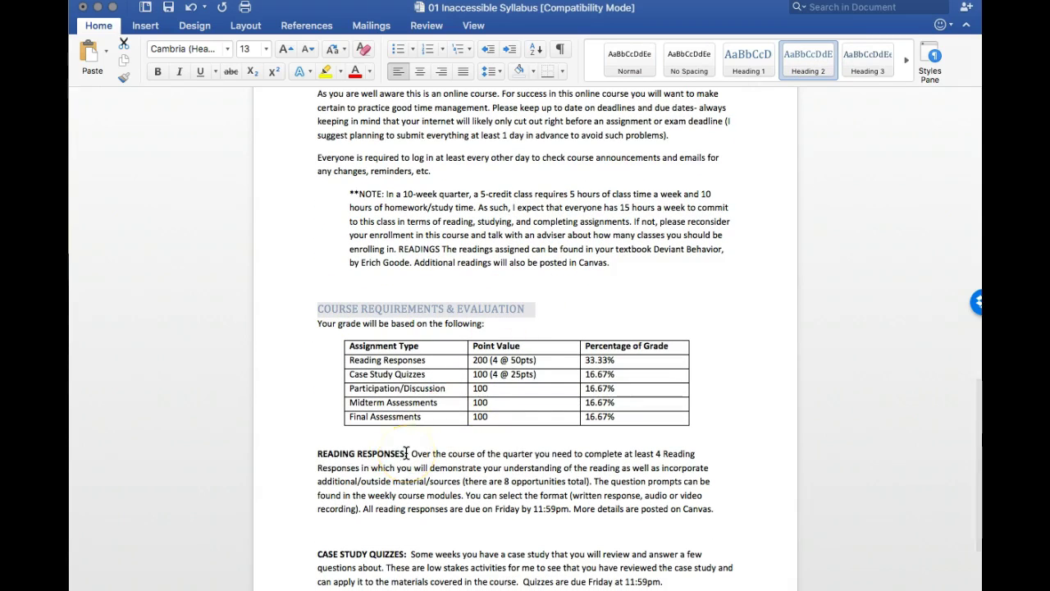
pyautogui.moveTo(409, 453); pyautogui.dragTo(332, 454)
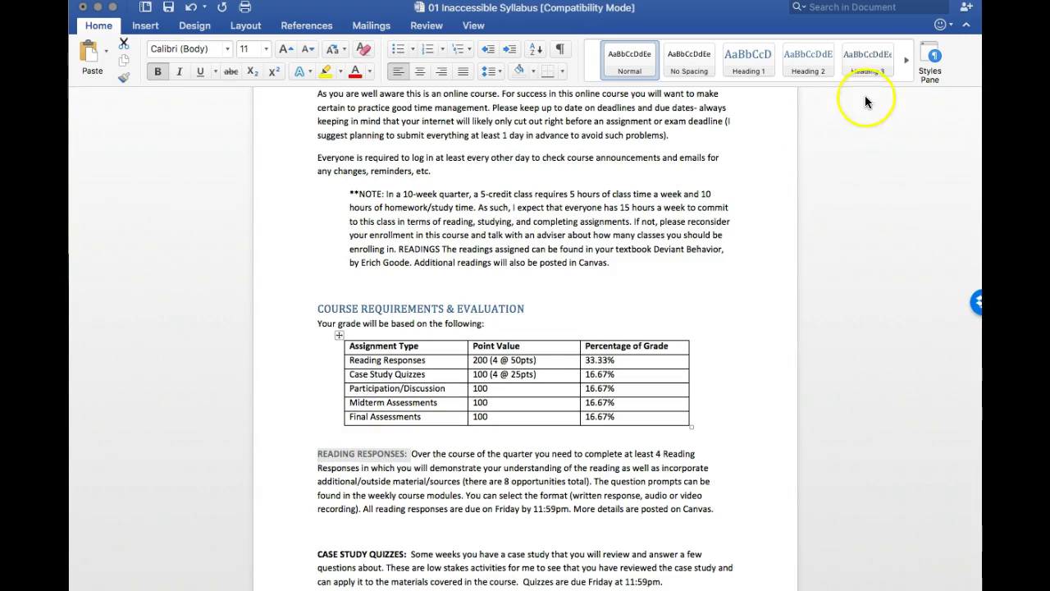
pyautogui.click(868, 56)
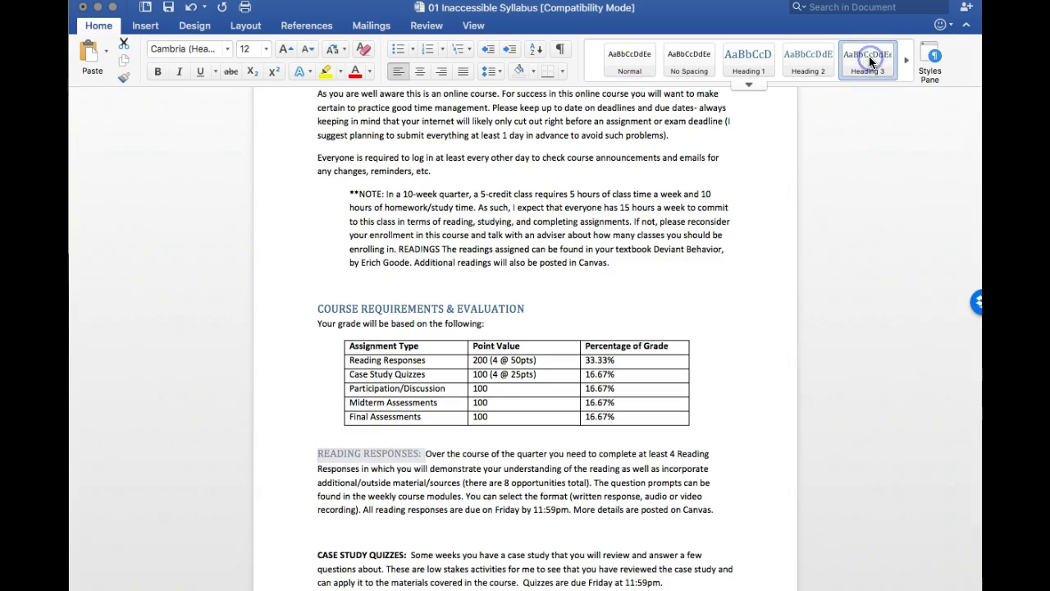
pyautogui.scroll(-3, 385, 347)
pyautogui.moveTo(406, 479); pyautogui.dragTo(322, 476)
pyautogui.click(869, 56)
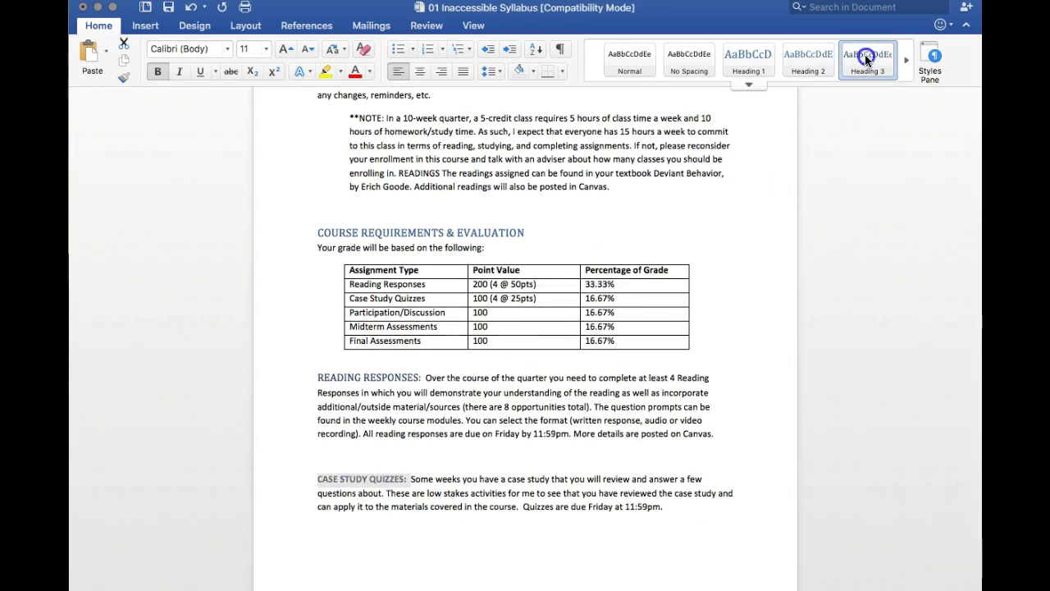
pyautogui.click(446, 457)
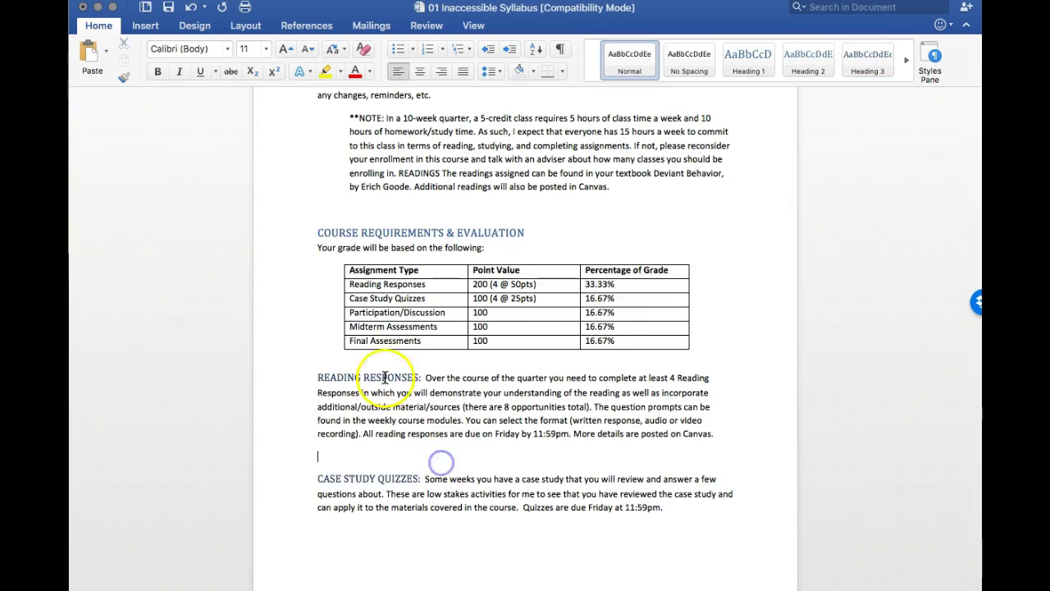
pyautogui.click(313, 230)
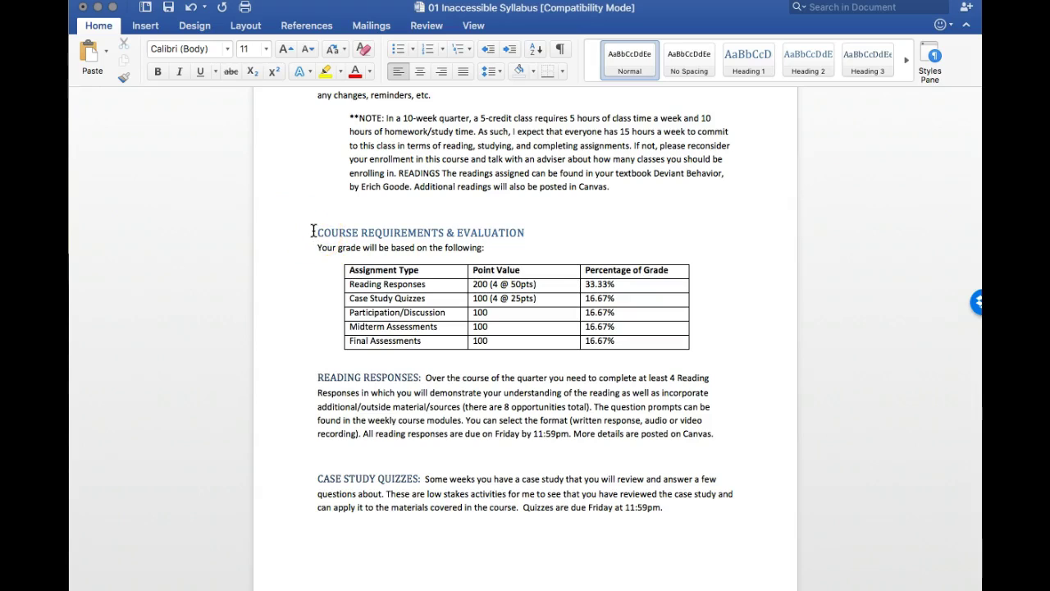
# Step: Try inserting an automatic table of contents on the blank line below the office hours, and undo it
pyautogui.click(312, 466)
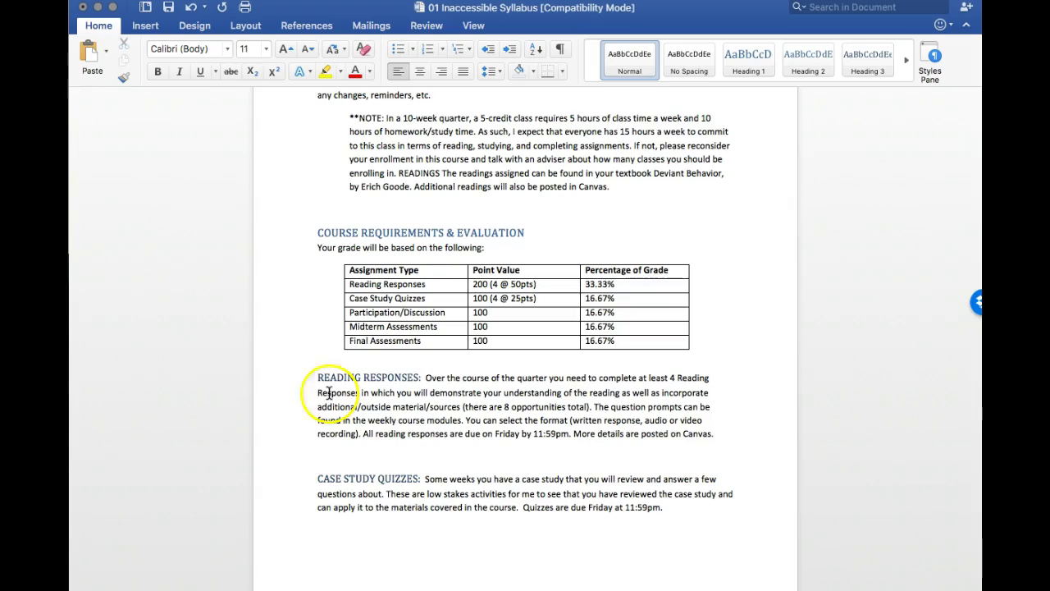
pyautogui.scroll(10, 665, 387)
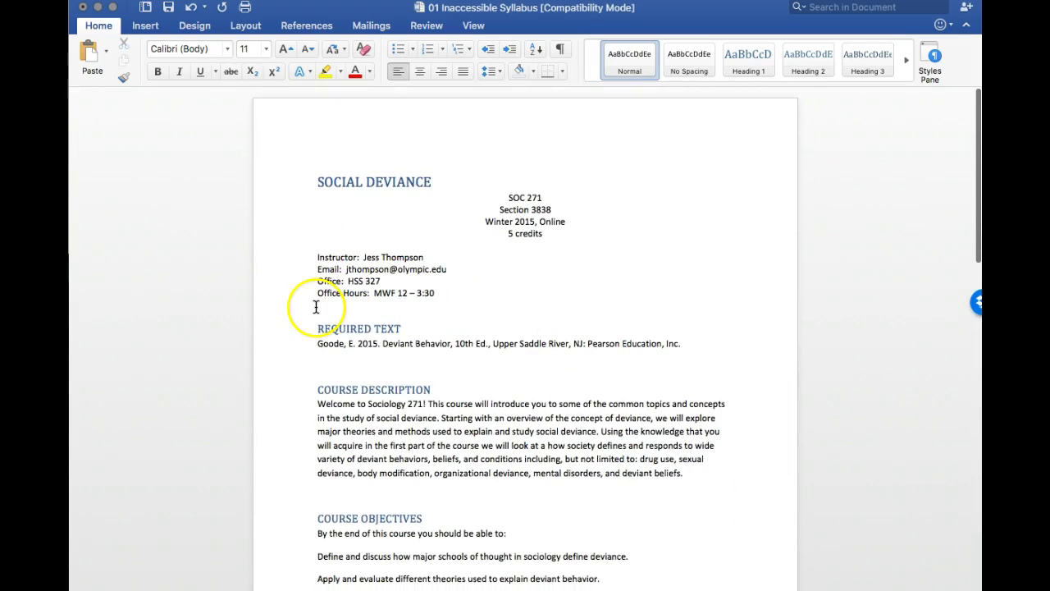
pyautogui.click(304, 28)
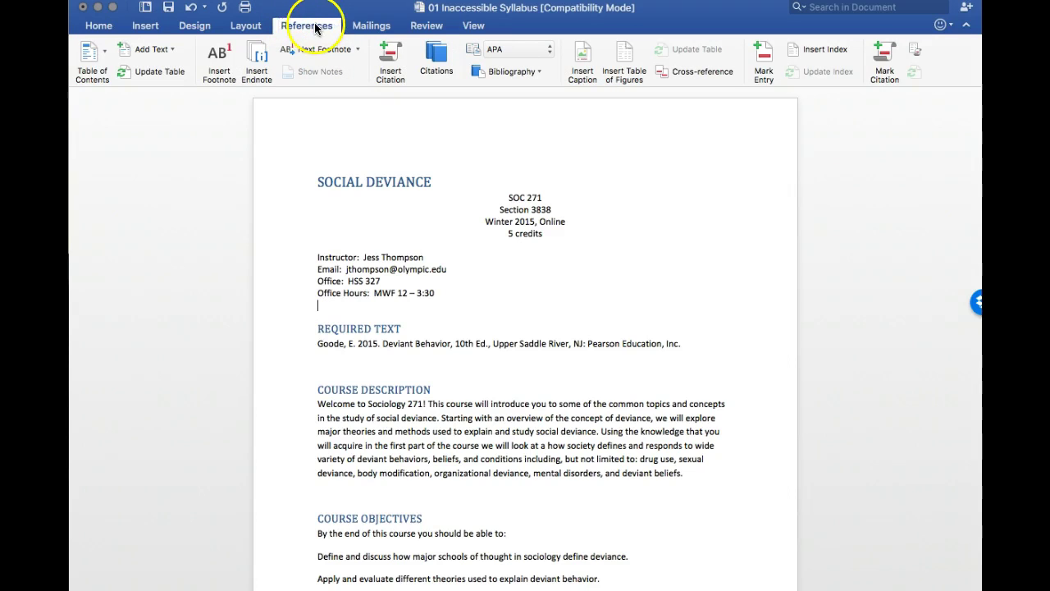
pyautogui.click(88, 59)
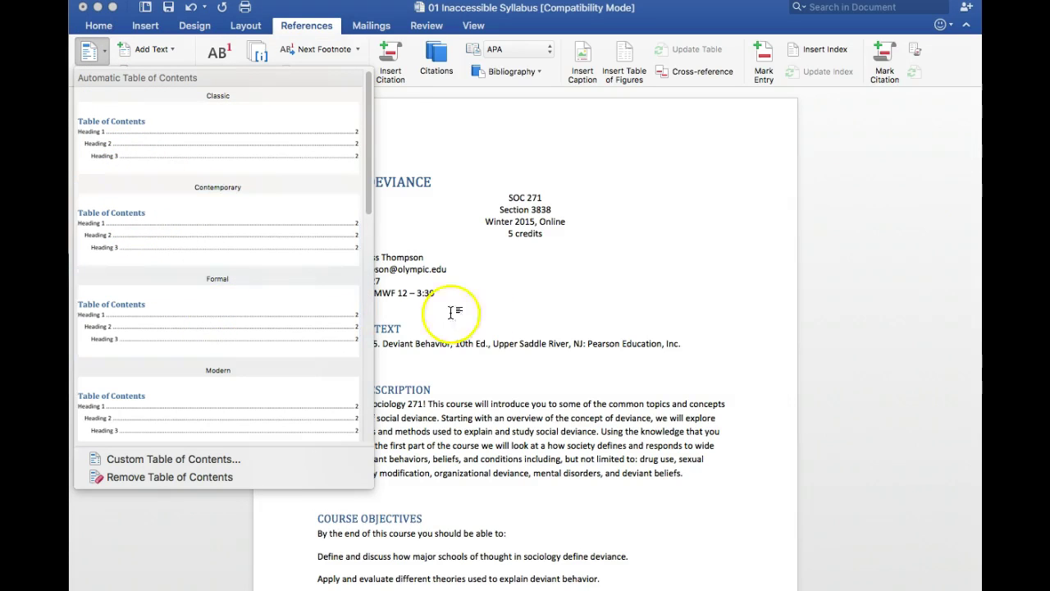
pyautogui.click(199, 210)
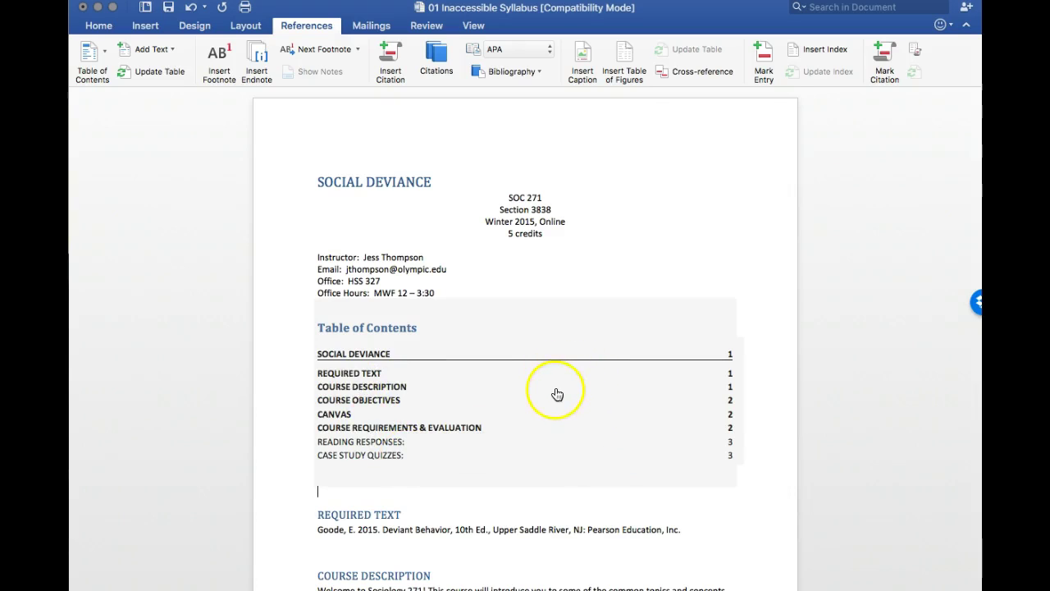
pyautogui.press('super+z')
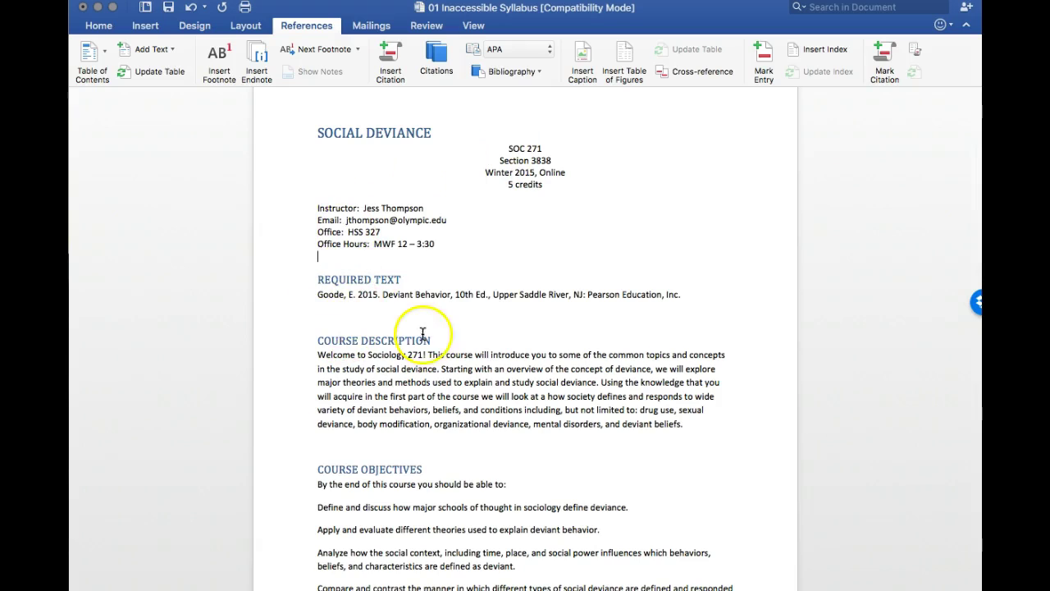
# Step: Add a "Course Details" line between the SOCIAL DEVIANCE title and SOC 271, and apply the Heading 2 style to it
pyautogui.scroll(1, 564, 325)
pyautogui.scroll(2, 565, 325)
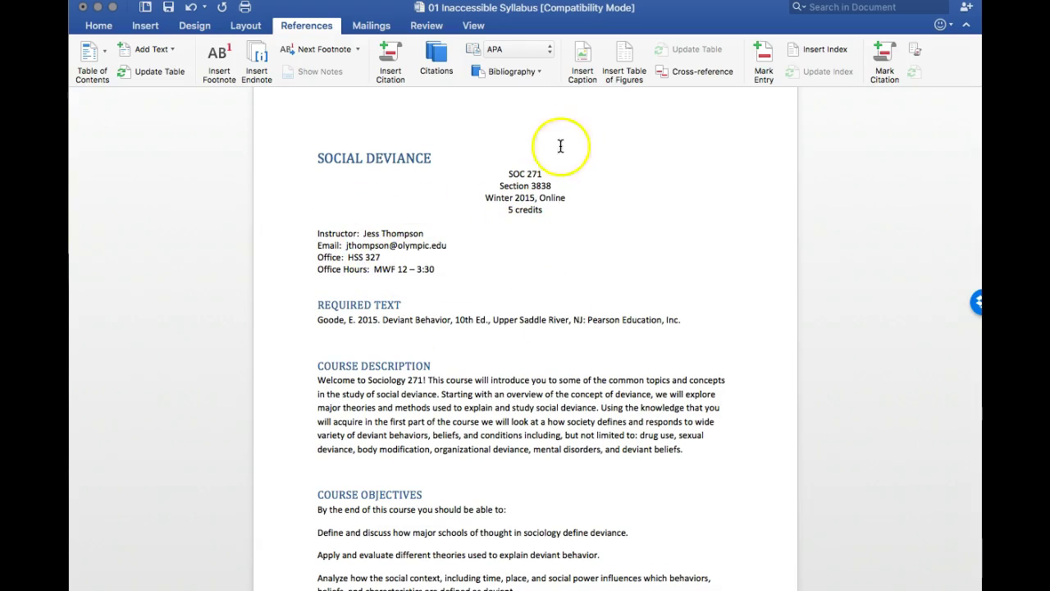
pyautogui.click(497, 169)
pyautogui.moveTo(496, 169); pyautogui.dragTo(522, 264)
pyautogui.click(501, 172)
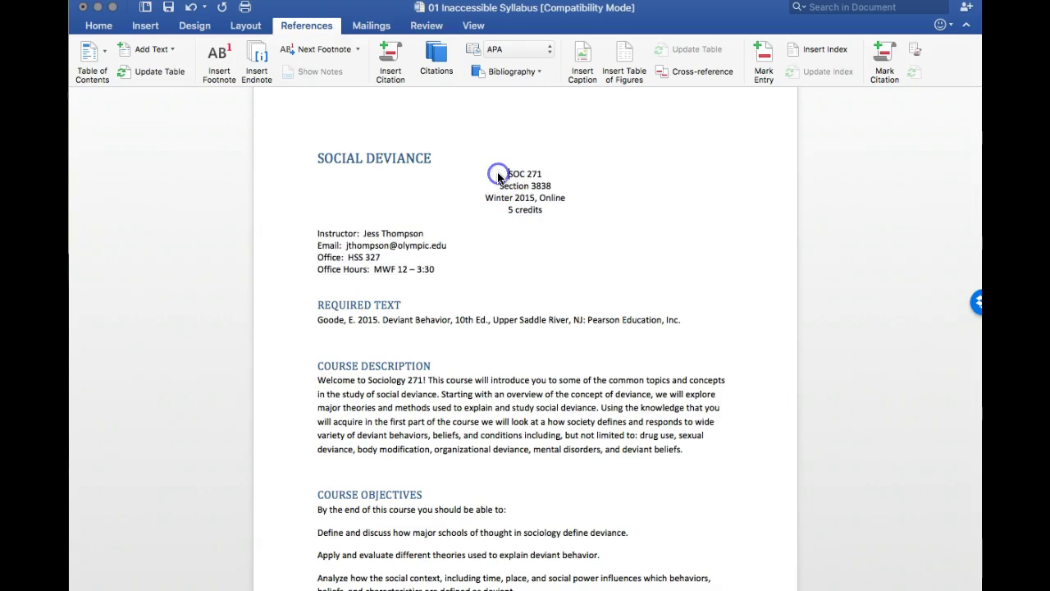
pyautogui.press('Return')
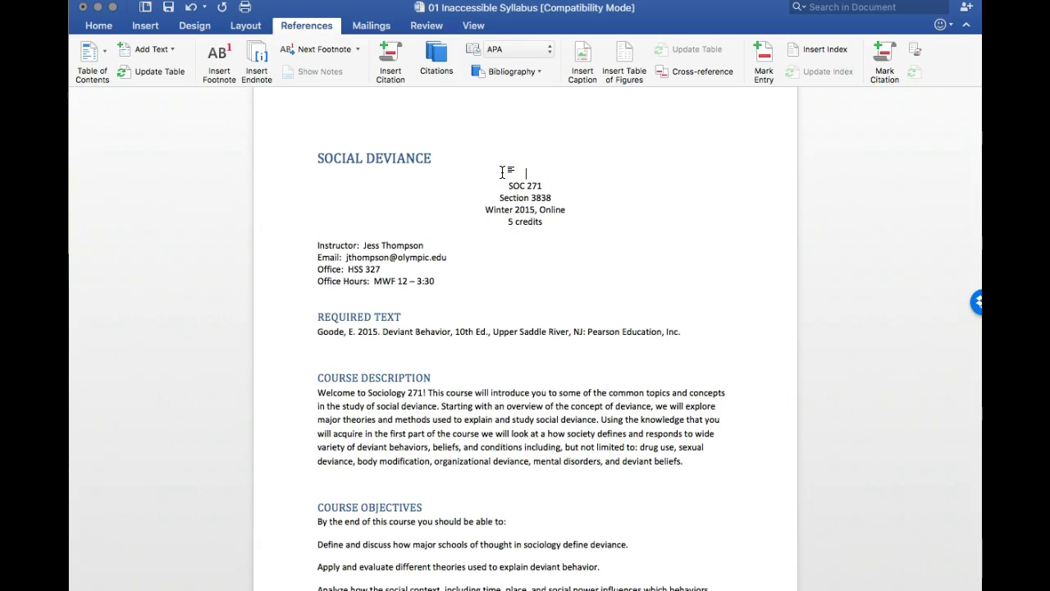
pyautogui.write('Course Details')
pyautogui.click(545, 161)
pyautogui.click(99, 26)
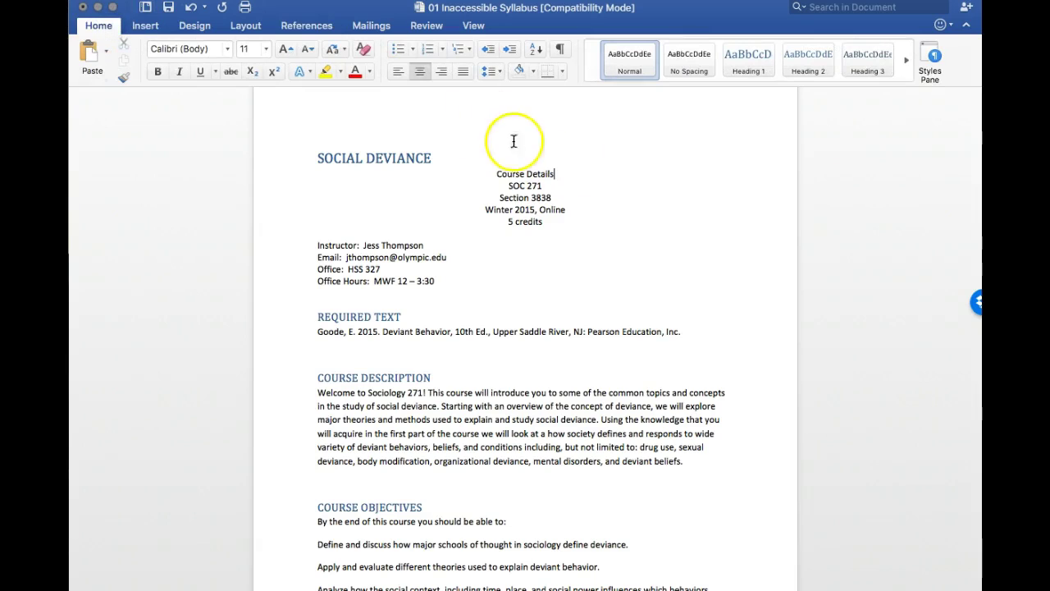
pyautogui.moveTo(556, 173); pyautogui.dragTo(492, 174)
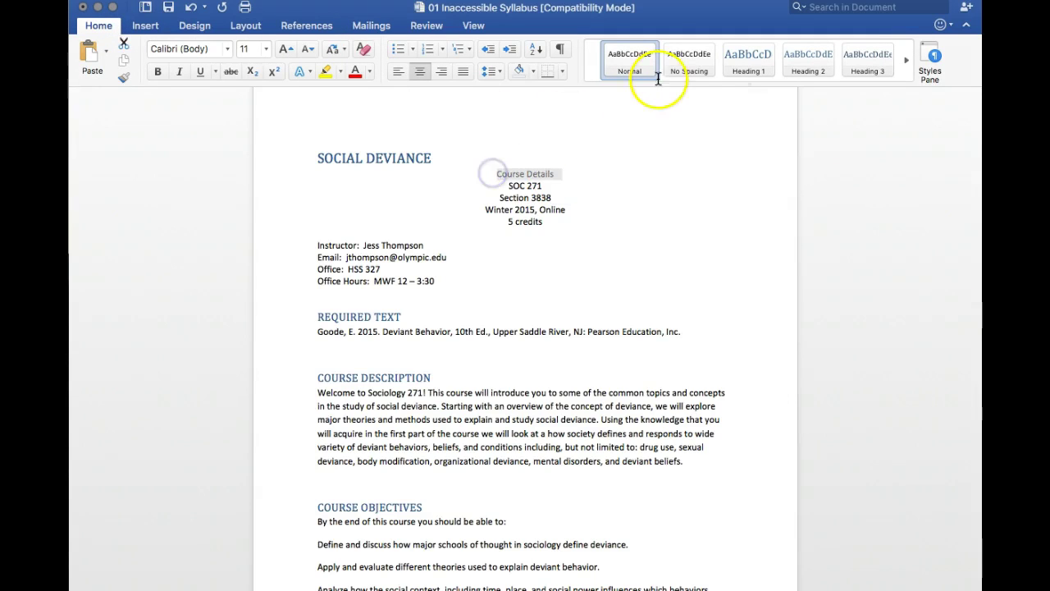
pyautogui.click(808, 62)
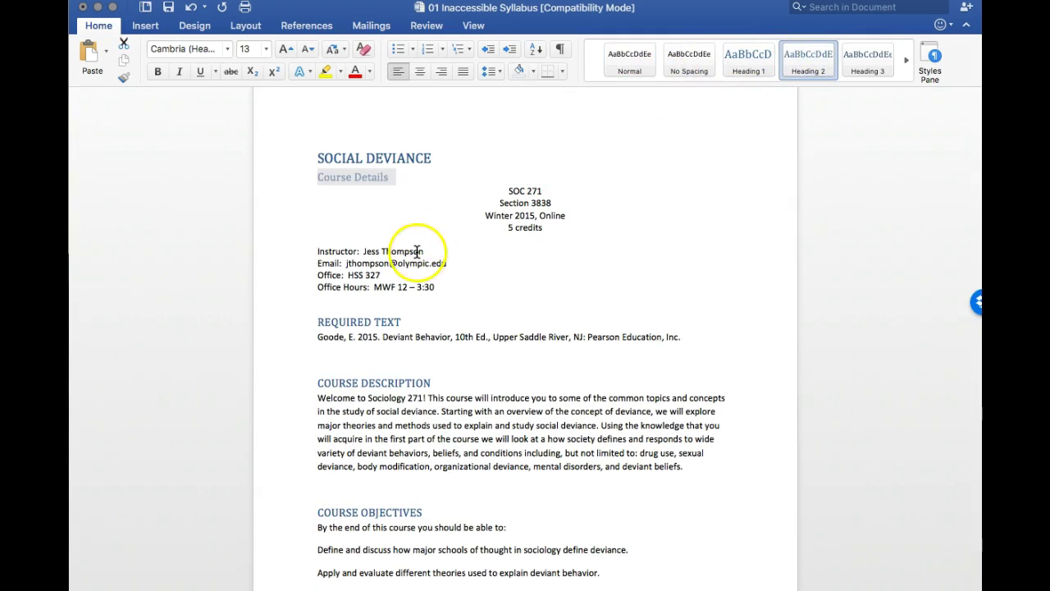
# Step: Add an "Instructor's Info" line above the instructor's contact details and apply the Heading 2 style to it
pyautogui.click(386, 242)
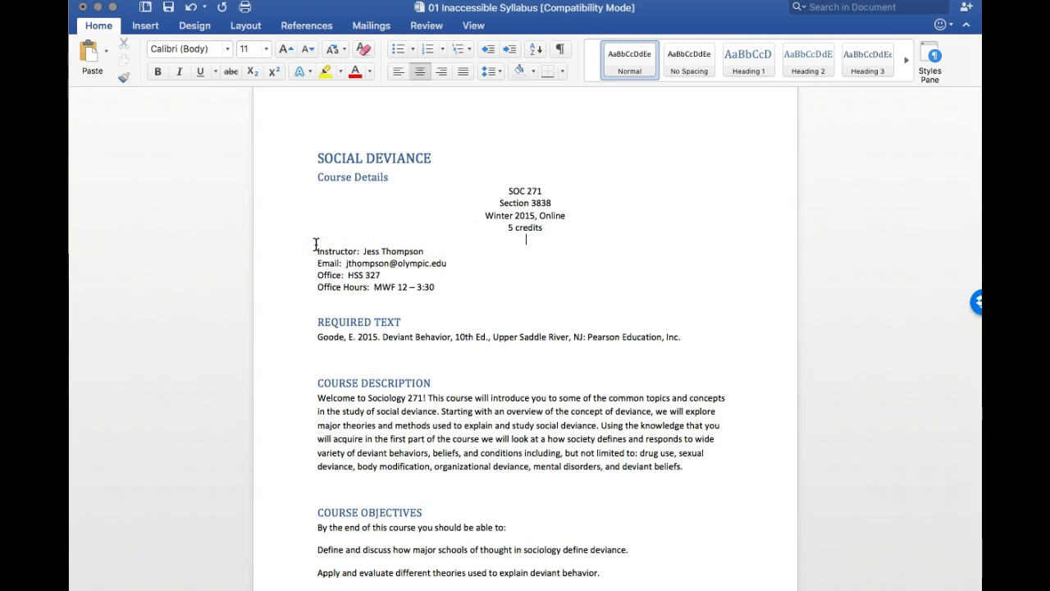
pyautogui.press('Return')
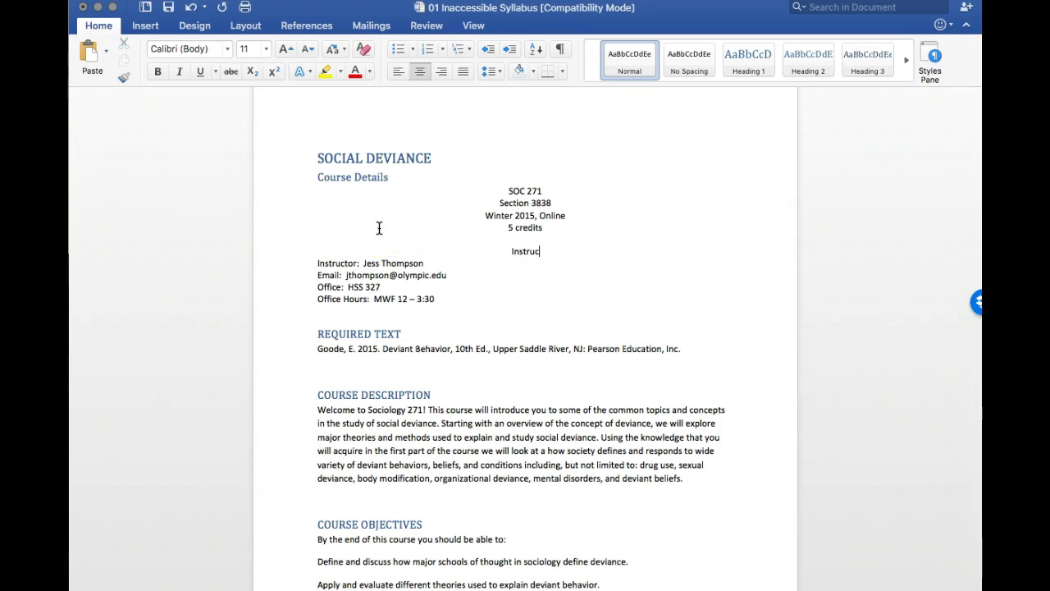
pyautogui.write("Instructor's Info")
pyautogui.moveTo(561, 252); pyautogui.dragTo(491, 253)
pyautogui.click(801, 64)
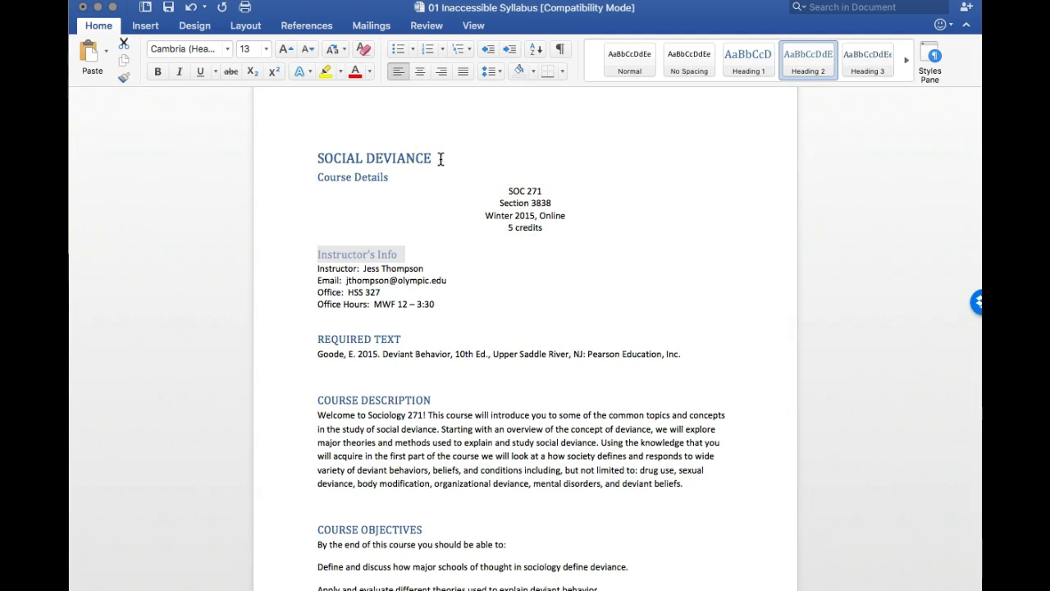
# Step: Format the five objectives under COURSE OBJECTIVES, from "Define and discuss" to "Question and re-evaluate", as a bulleted list with round bullets
pyautogui.scroll(-8, 441, 159)
pyautogui.scroll(3, 440, 159)
pyautogui.scroll(4, 441, 159)
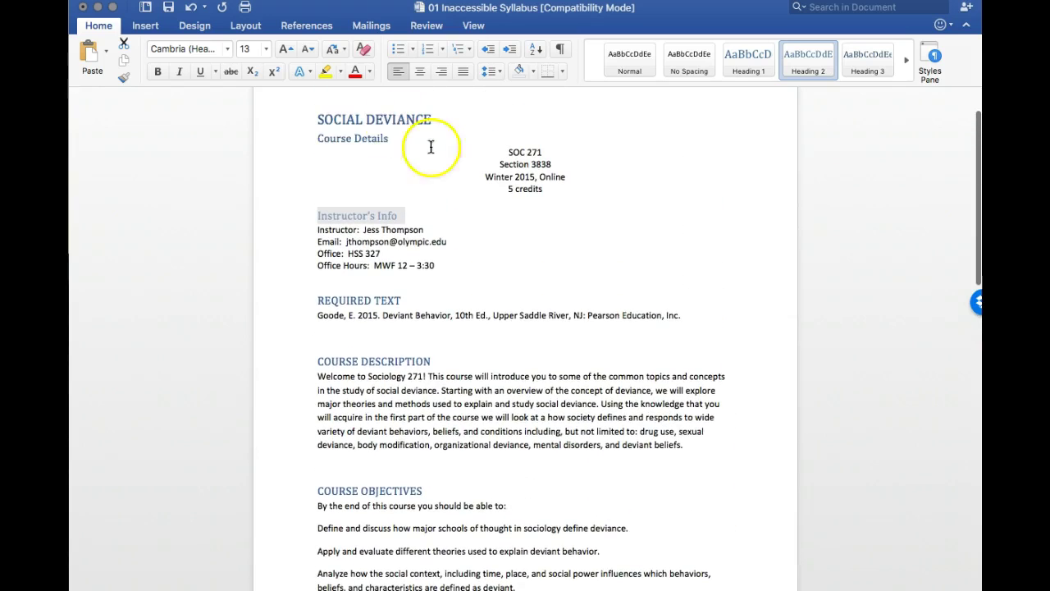
pyautogui.scroll(-5, 353, 336)
pyautogui.scroll(-3, 357, 340)
pyautogui.moveTo(318, 289); pyautogui.dragTo(362, 416)
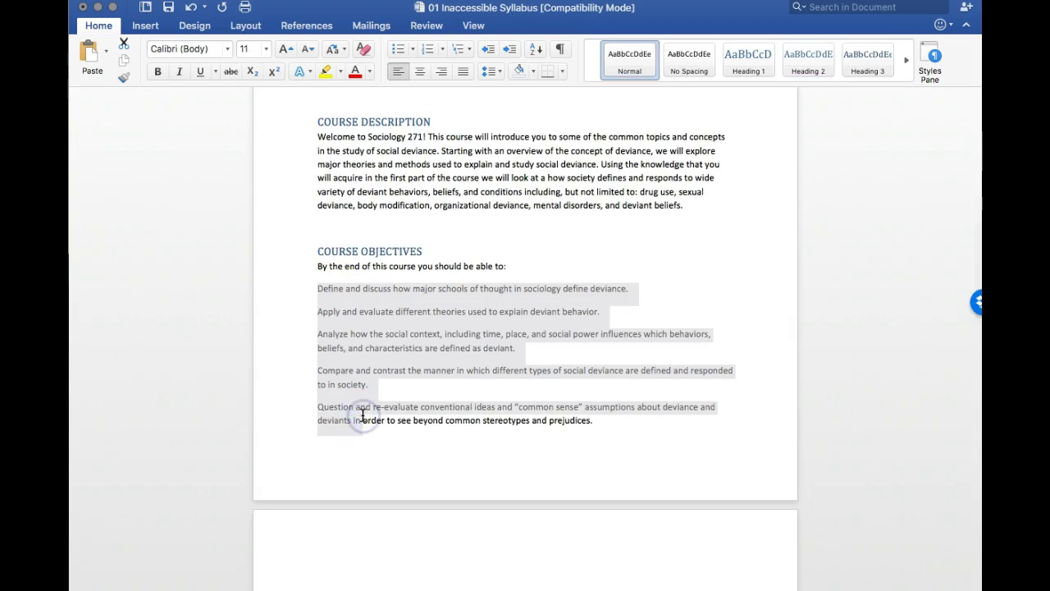
pyautogui.click(318, 288)
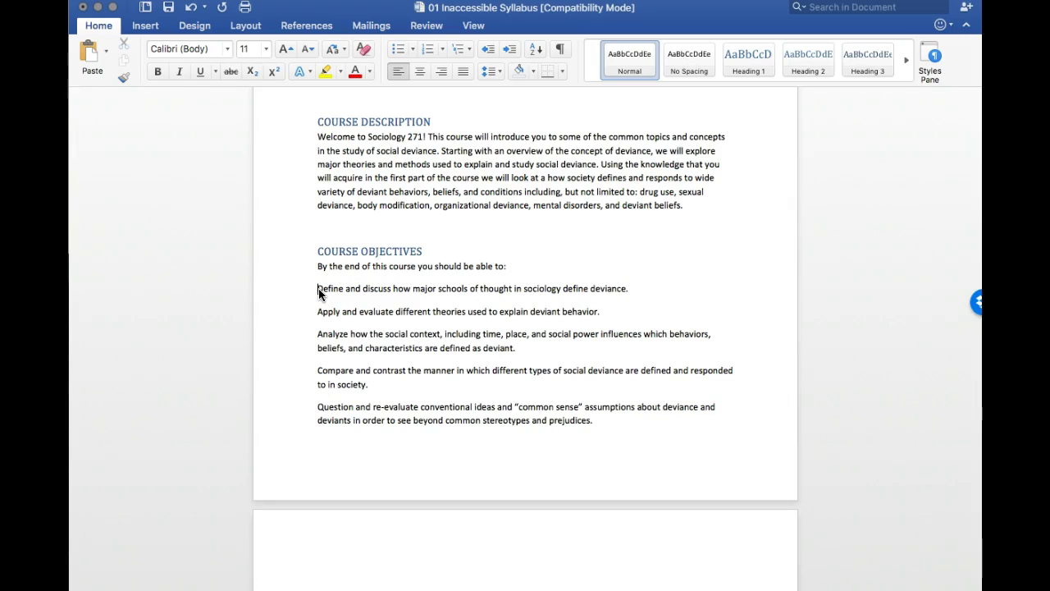
pyautogui.moveTo(316, 287); pyautogui.dragTo(440, 423)
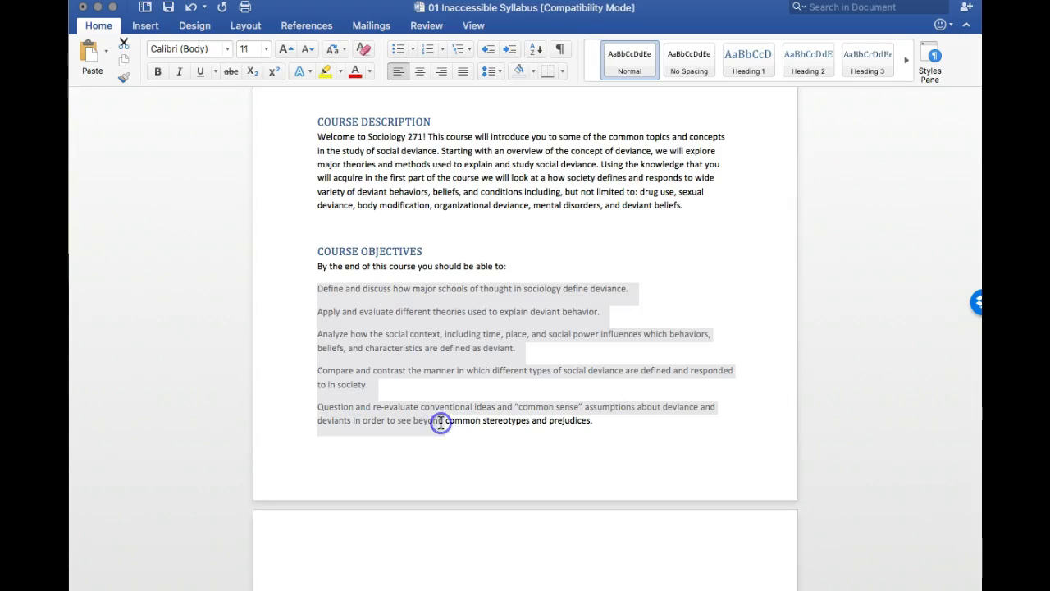
pyautogui.click(411, 50)
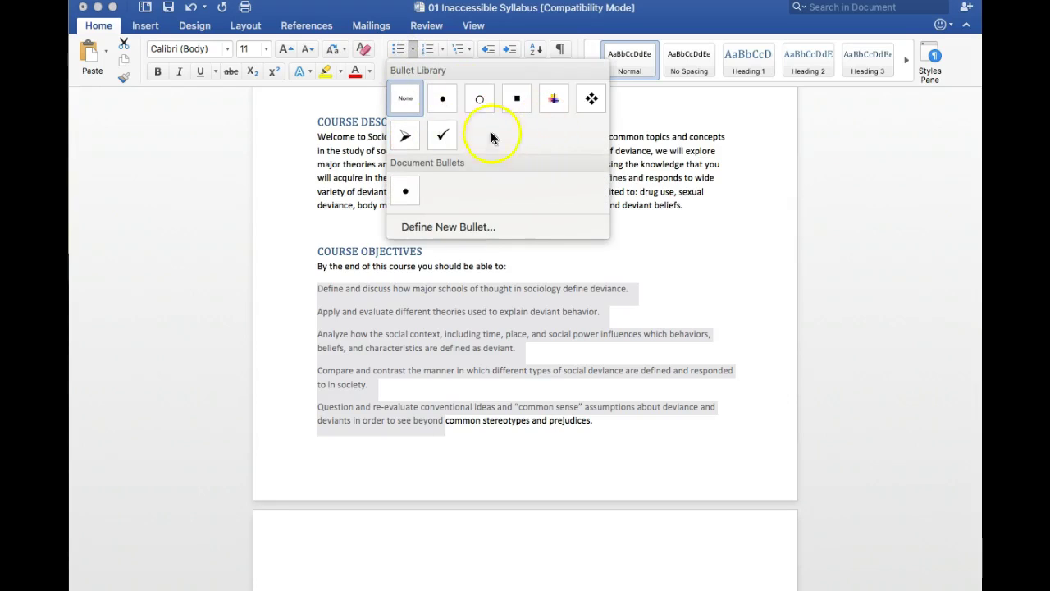
pyautogui.click(396, 49)
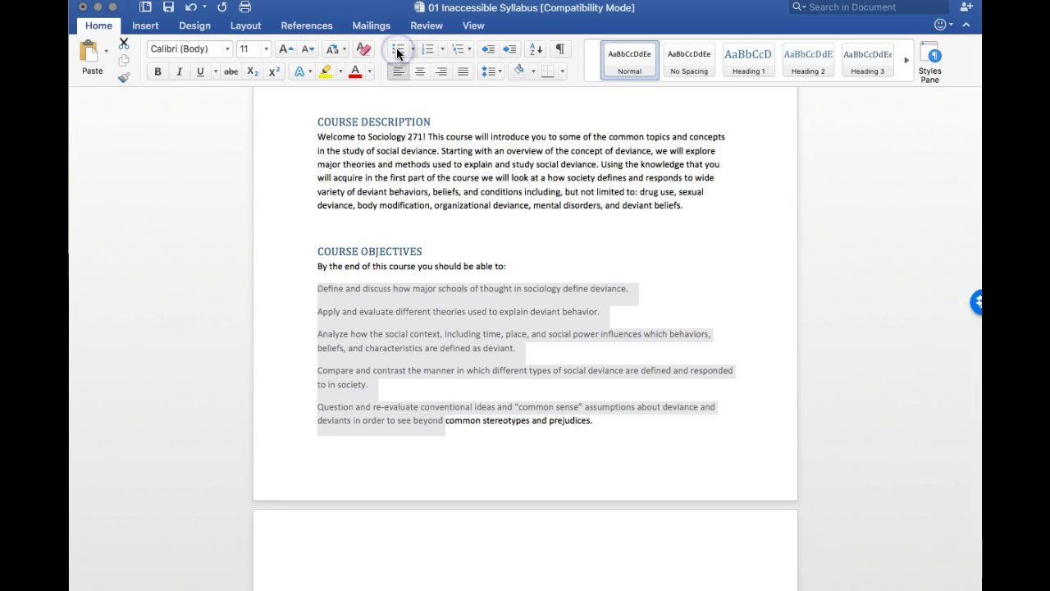
pyautogui.click(440, 49)
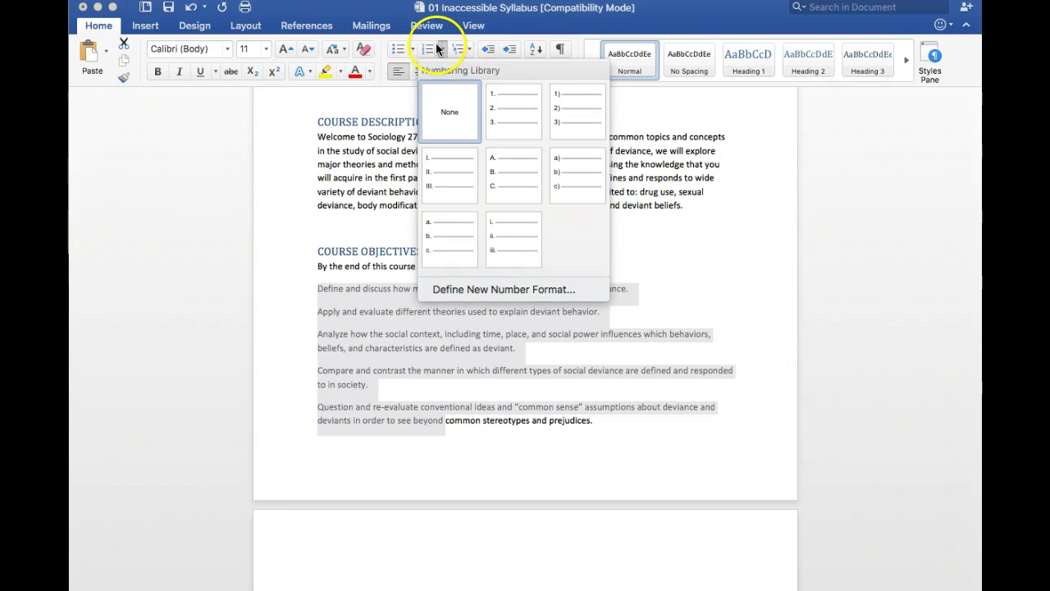
pyautogui.click(409, 47)
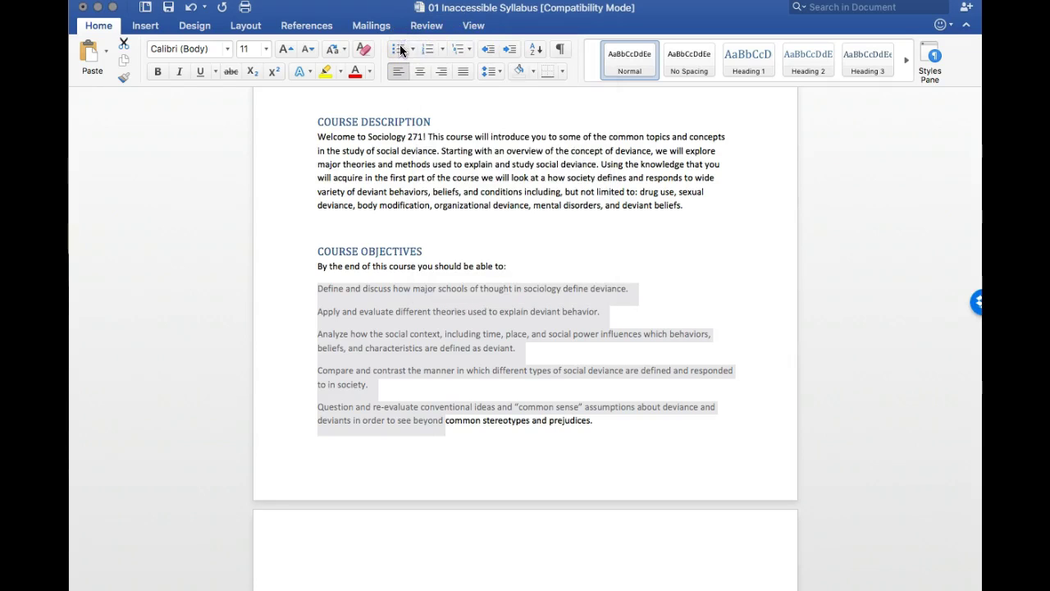
pyautogui.click(400, 47)
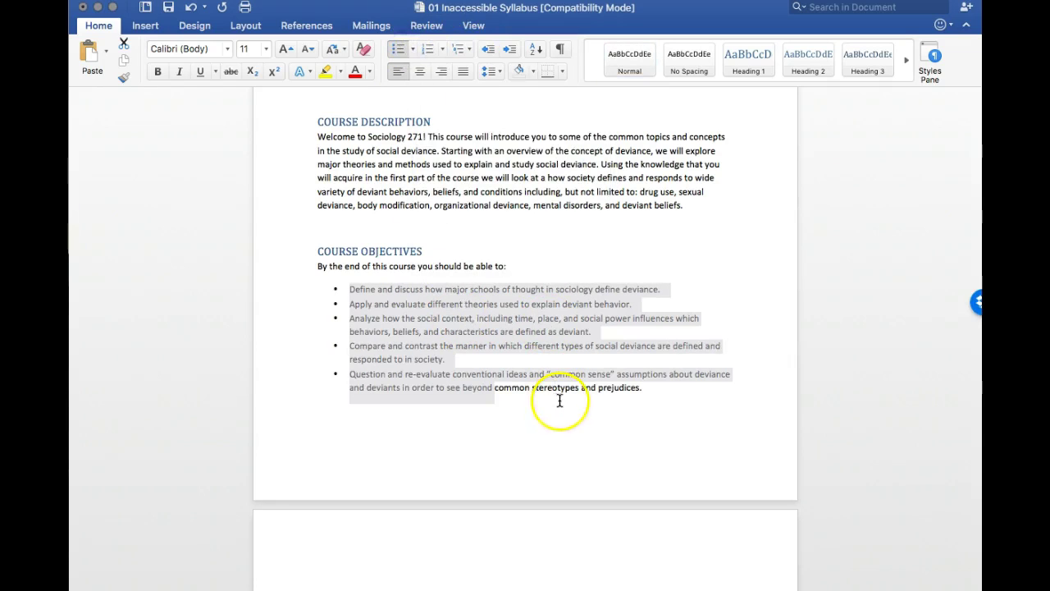
pyautogui.click(661, 398)
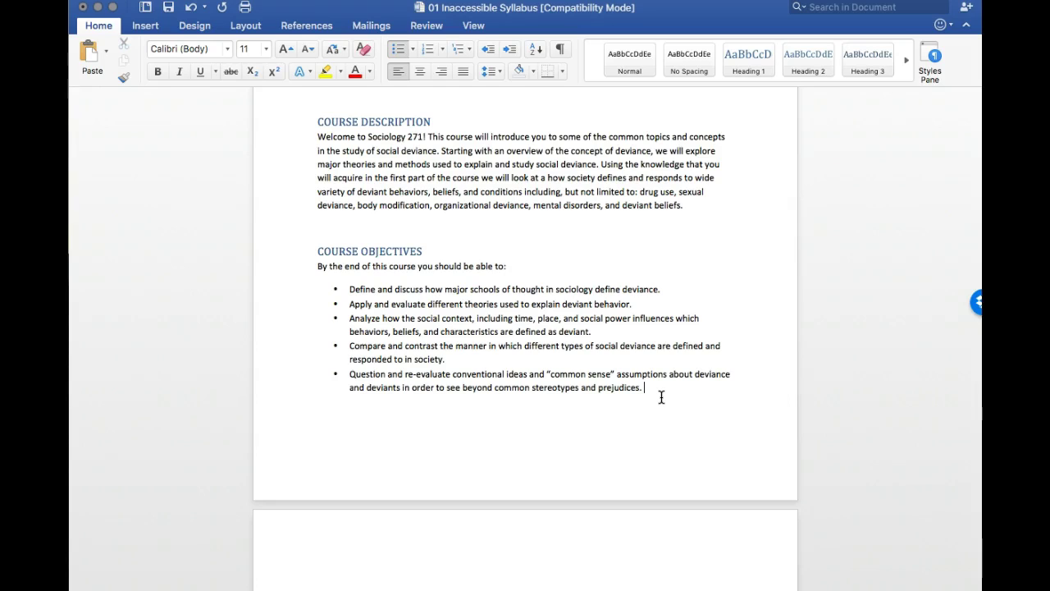
# Step: Enable the Header Row option for the grading table under COURSE REQUIREMENTS & EVALUATION, with its first row selected
pyautogui.scroll(-3, 662, 397)
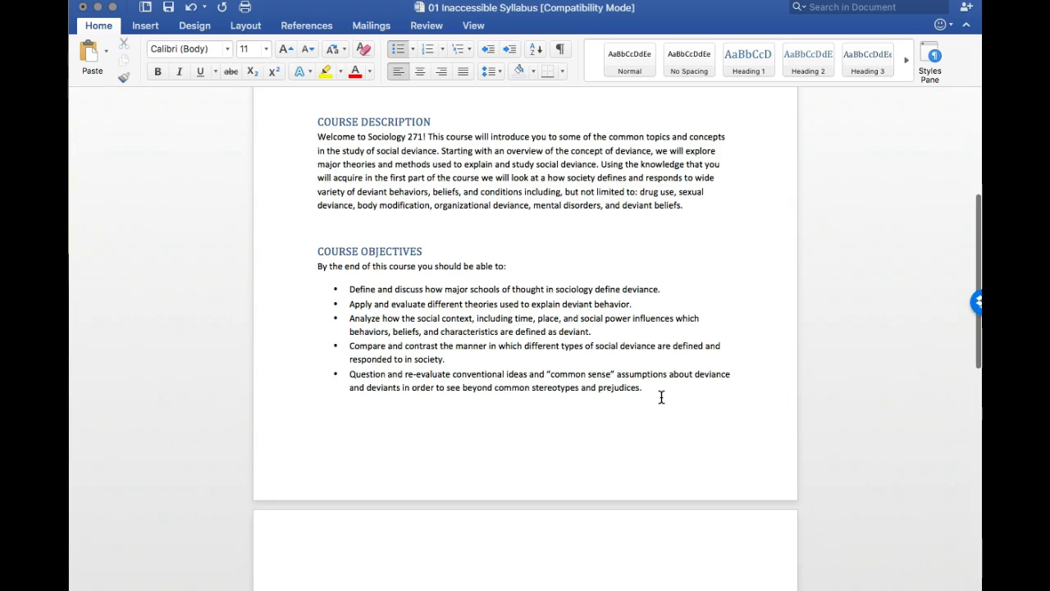
pyautogui.scroll(-12, 661, 397)
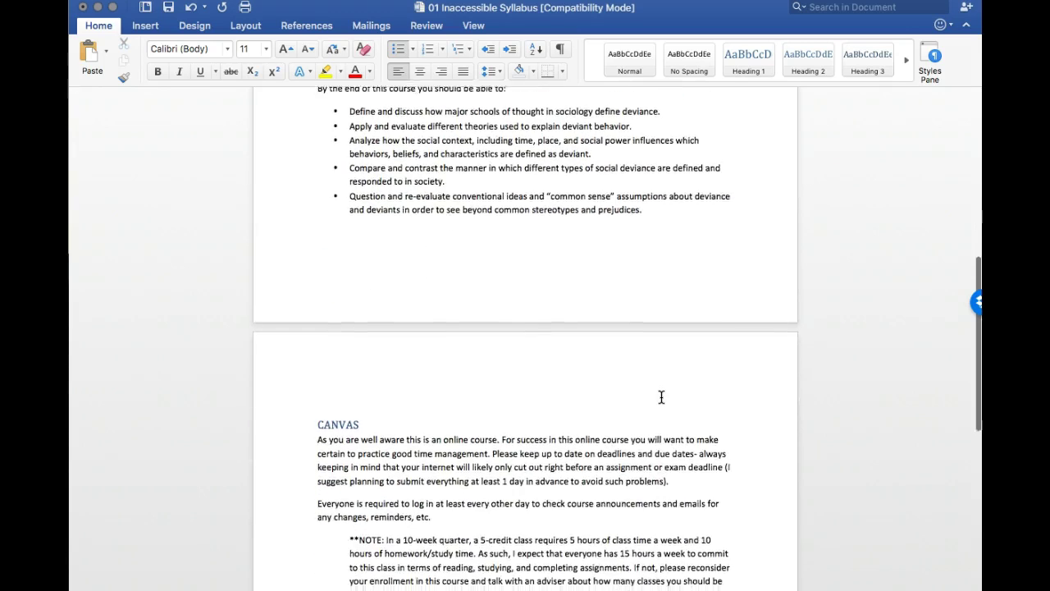
pyautogui.scroll(-3, 661, 397)
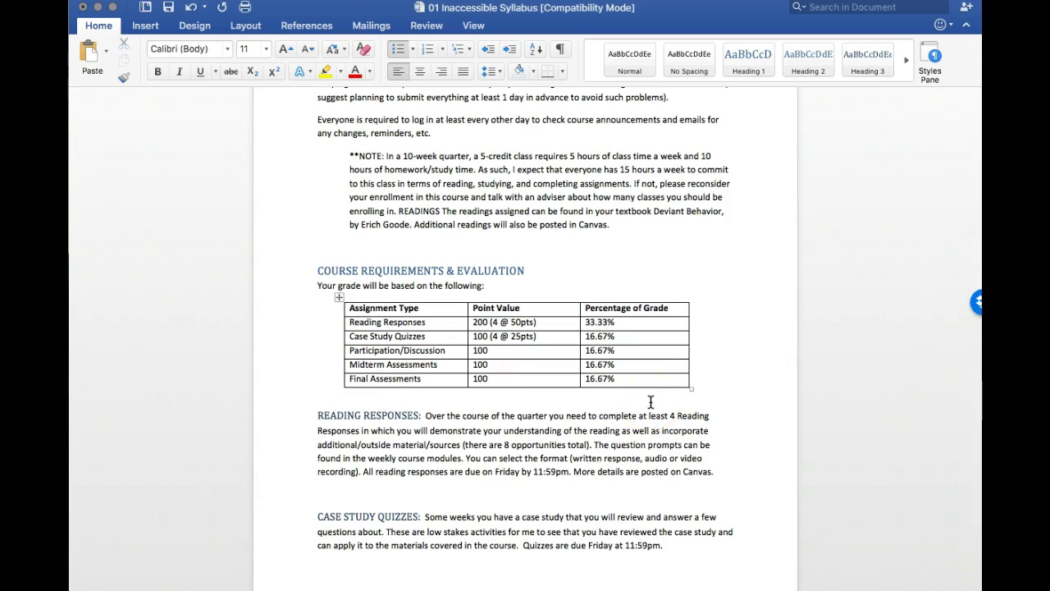
pyautogui.scroll(-2, 651, 401)
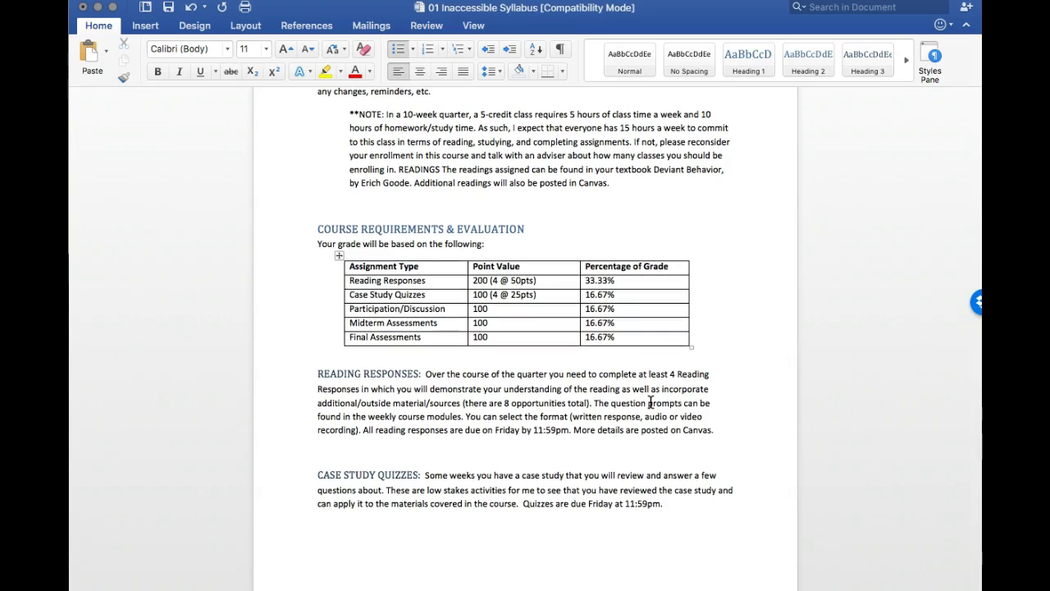
pyautogui.click(677, 392)
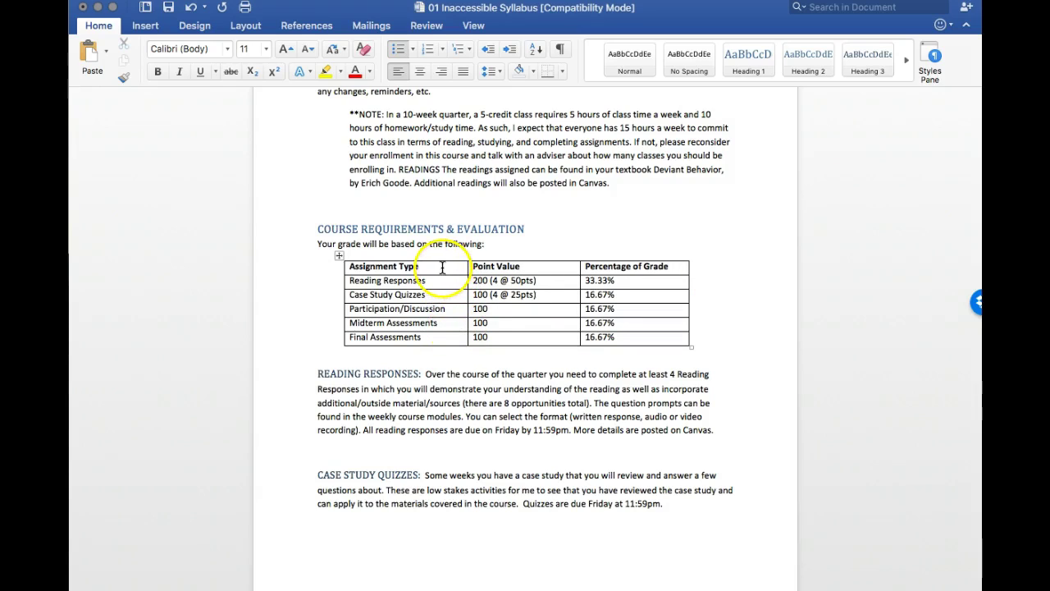
pyautogui.moveTo(402, 268); pyautogui.dragTo(587, 268)
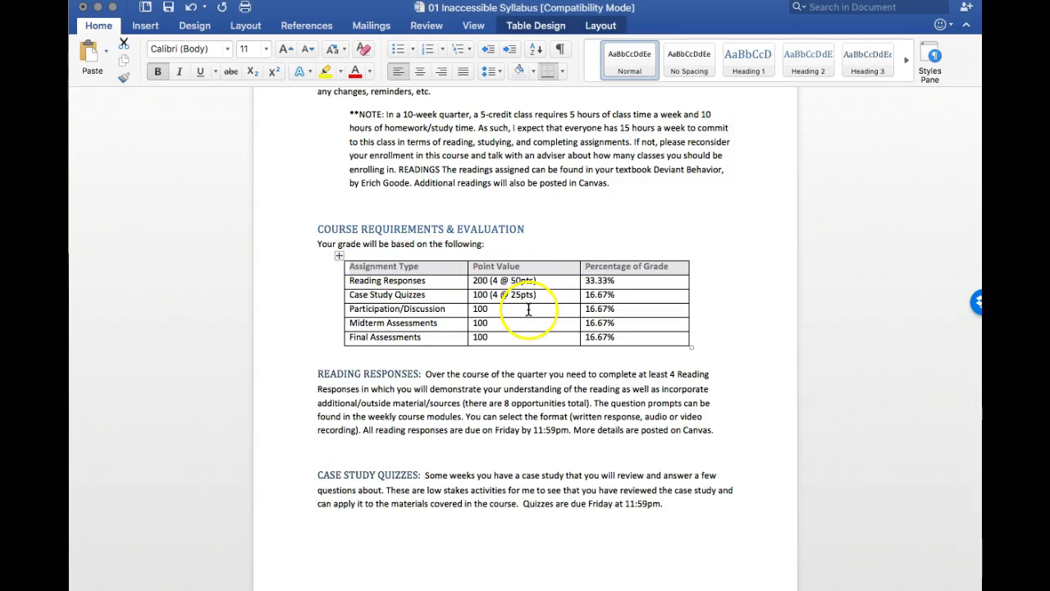
pyautogui.click(544, 25)
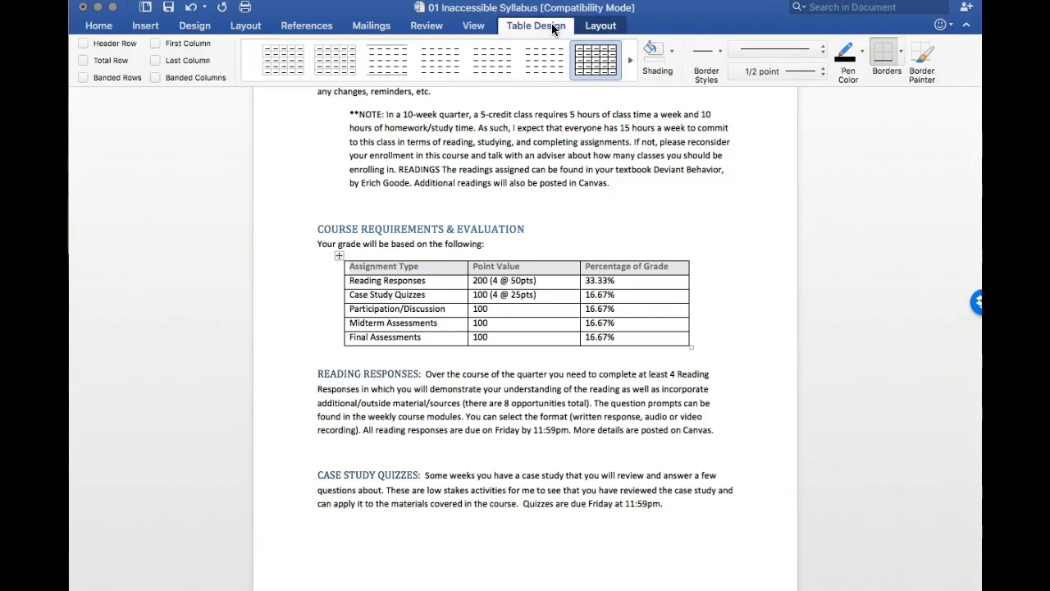
pyautogui.click(83, 43)
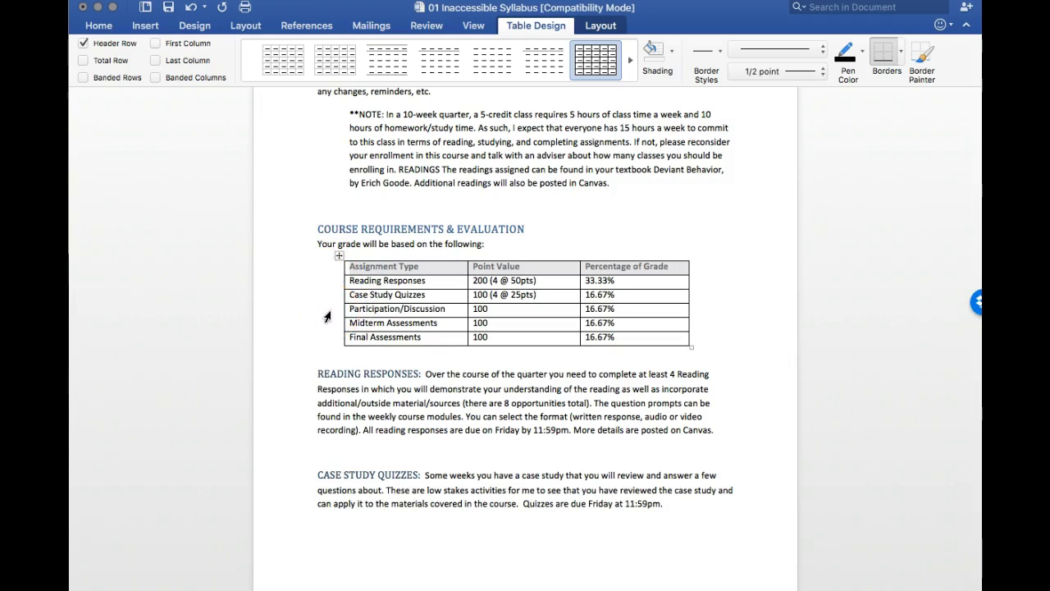
# Step: Set the grading table's first row to repeat as a header row at the top of each page
pyautogui.rightClick(451, 267)
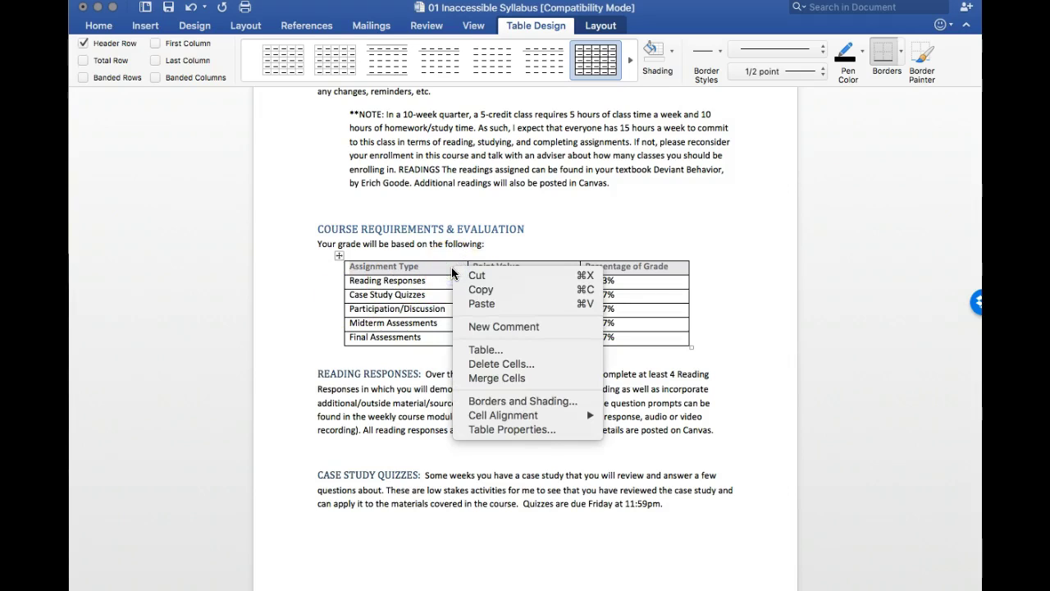
pyautogui.click(490, 428)
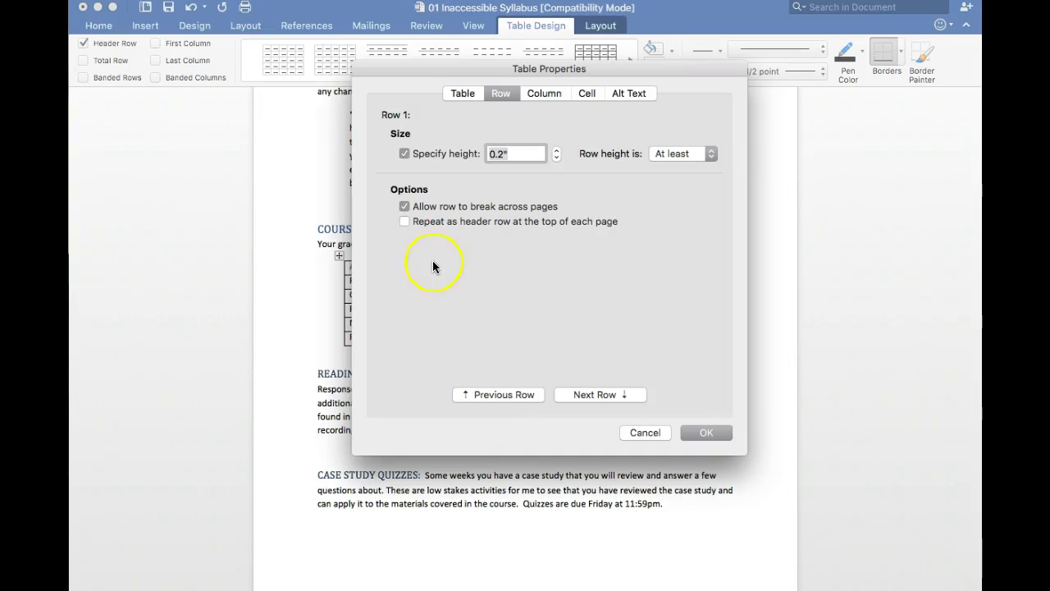
pyautogui.click(403, 221)
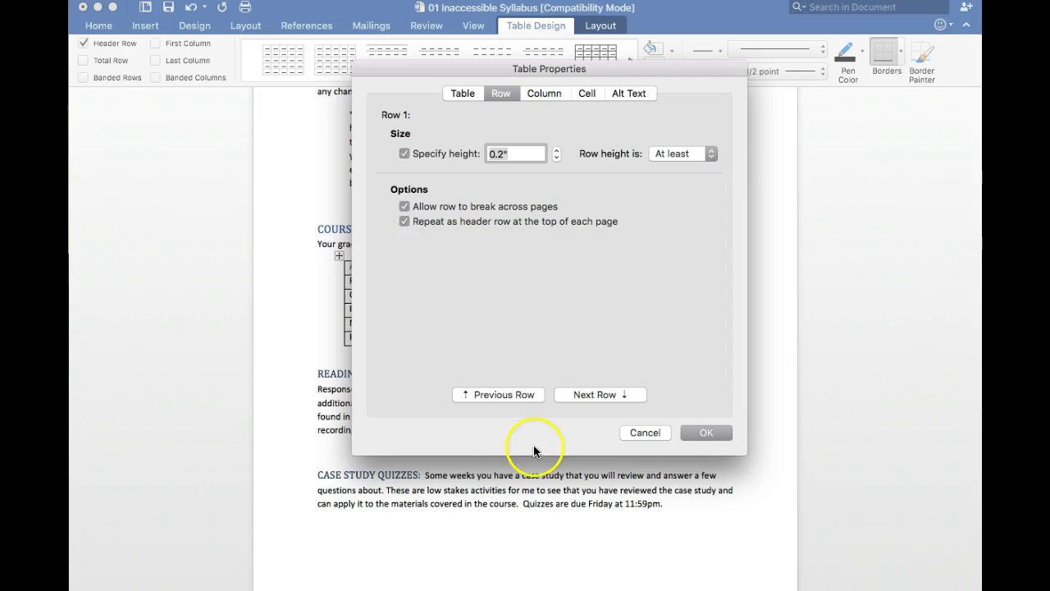
pyautogui.click(705, 429)
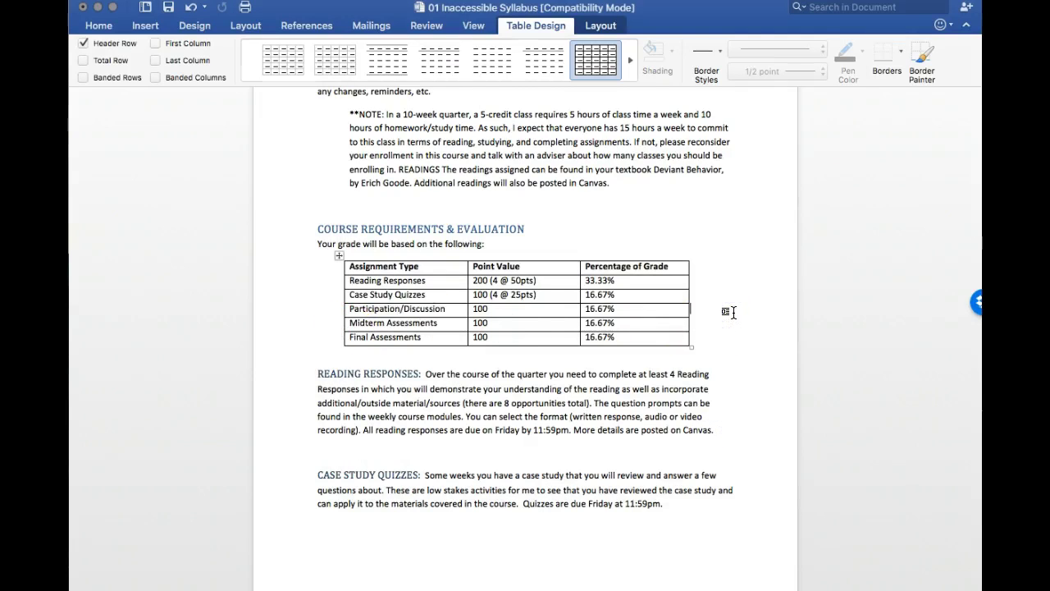
# Step: Examine the style of the "Course Details" and "Instructor's Info" headings at the start of the syllabus
pyautogui.scroll(5, 733, 311)
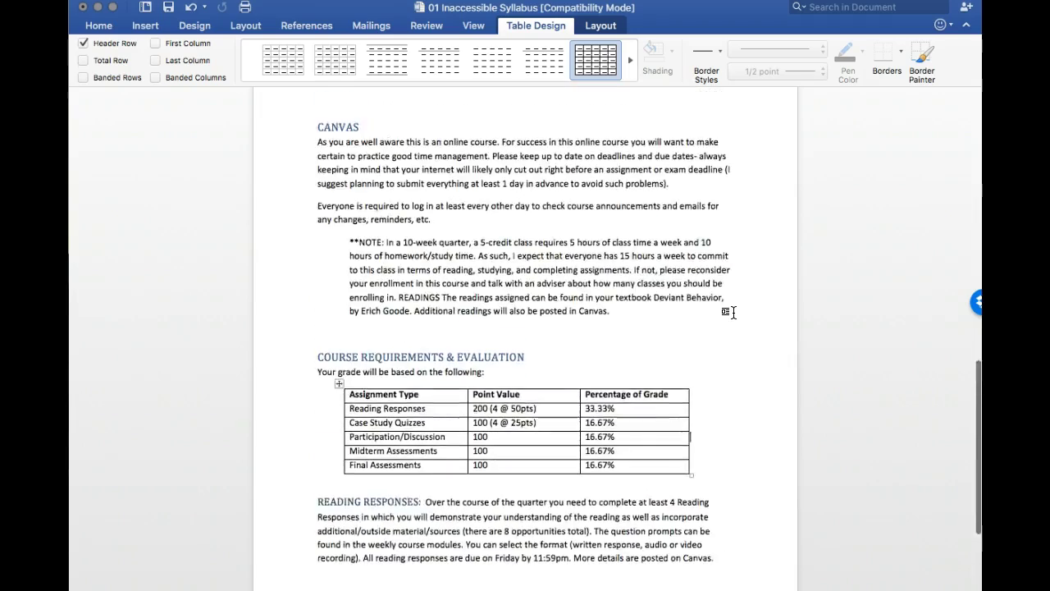
pyautogui.scroll(15, 732, 312)
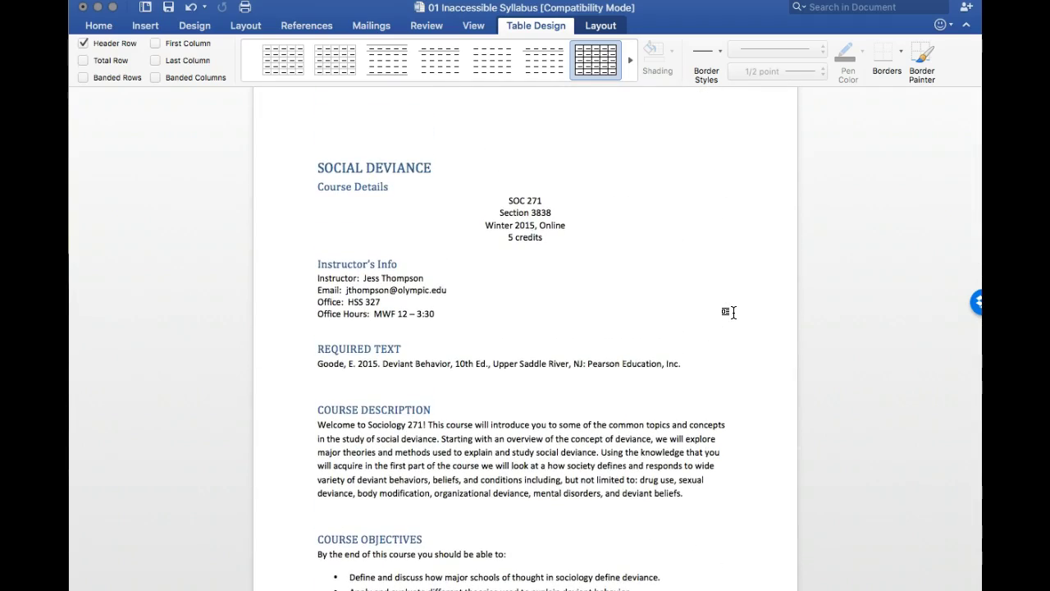
pyautogui.scroll(2, 732, 312)
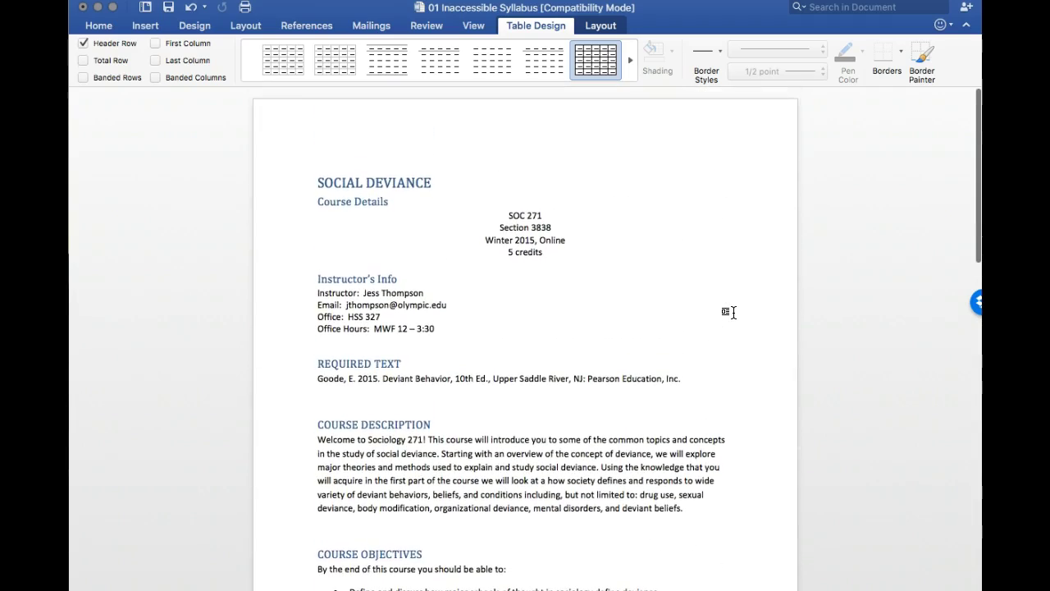
pyautogui.click(98, 25)
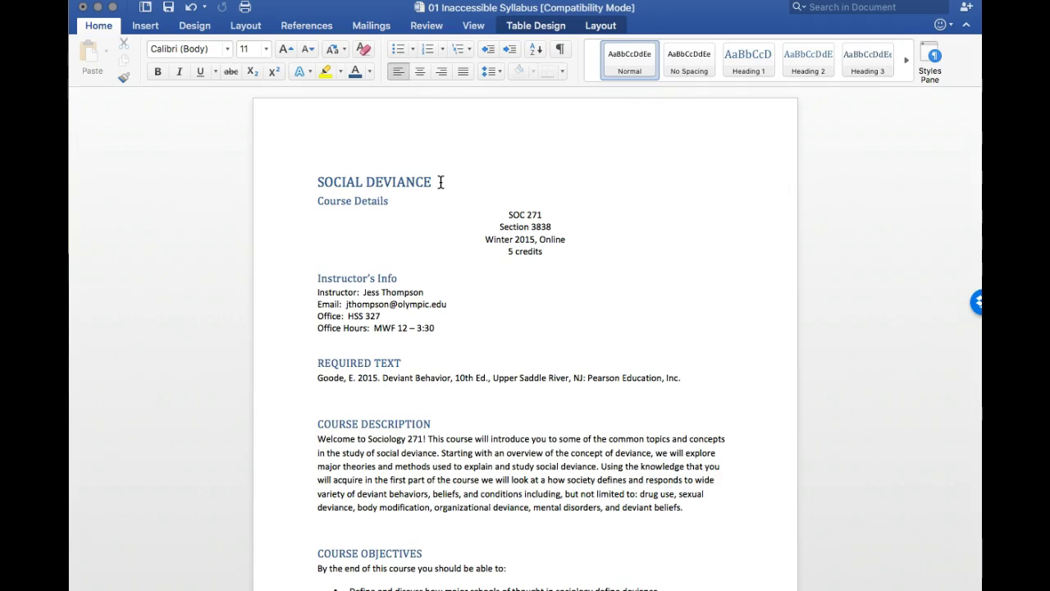
pyautogui.click(390, 202)
pyautogui.moveTo(391, 202); pyautogui.dragTo(318, 202)
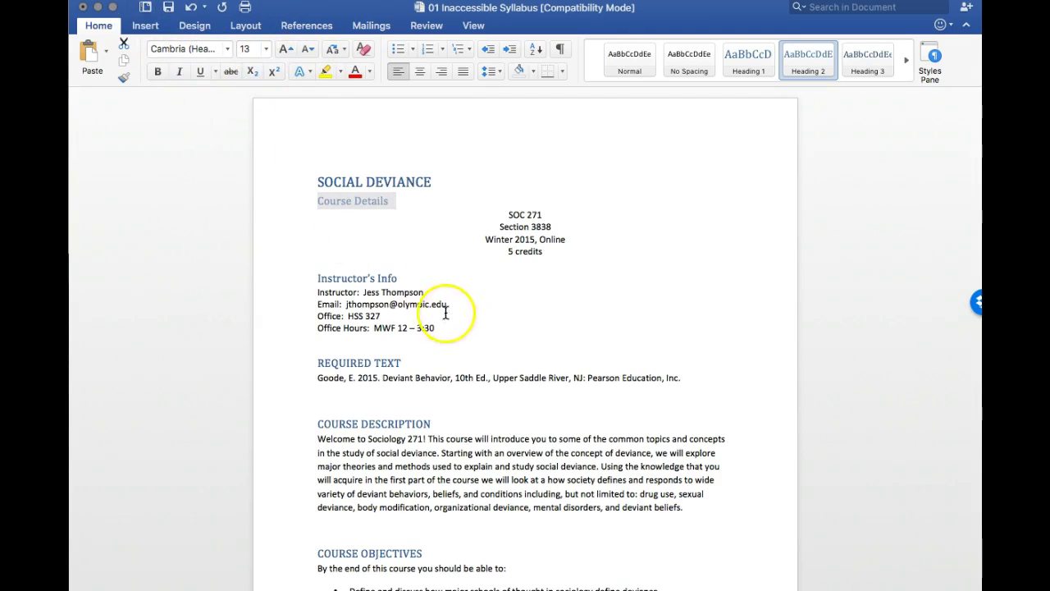
pyautogui.moveTo(351, 275); pyautogui.dragTo(313, 278)
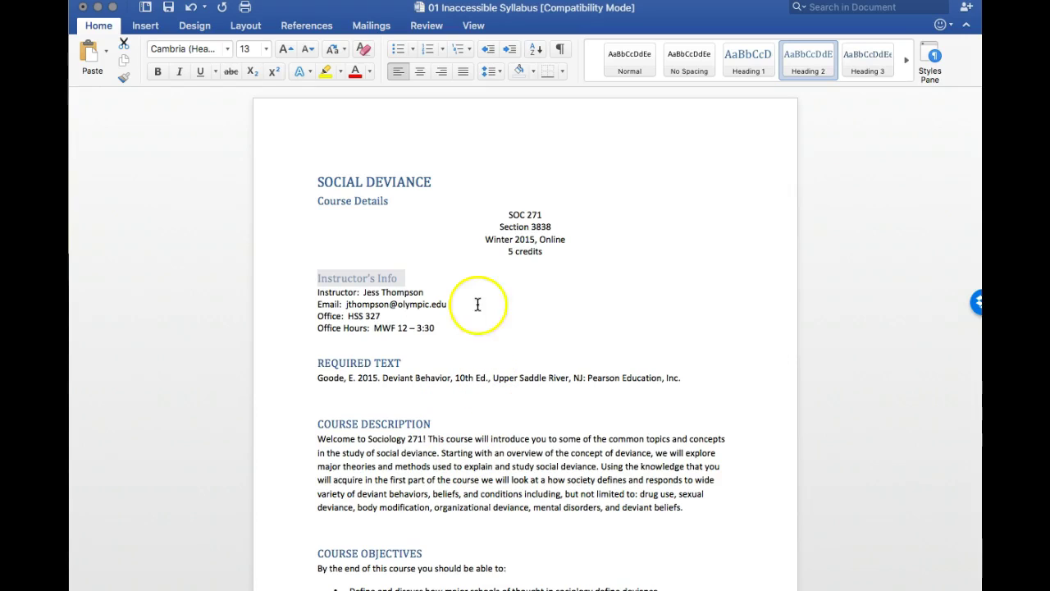
pyautogui.click(395, 203)
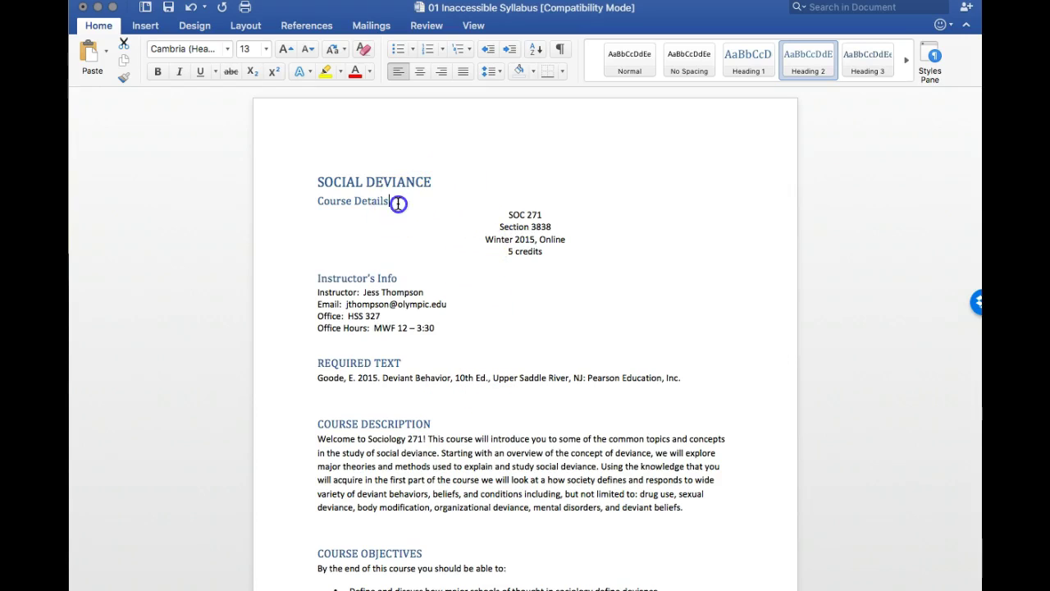
# Step: Modify the Heading 2 style to use bold Century Gothic at 14 pt, with the "Course Details" heading selected
pyautogui.moveTo(393, 203); pyautogui.dragTo(320, 201)
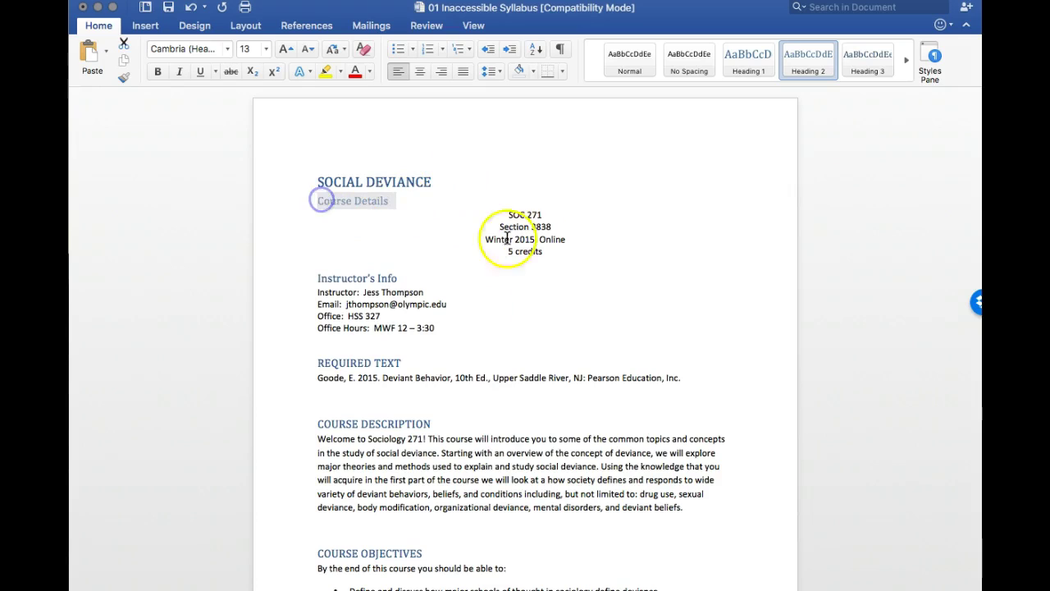
pyautogui.rightClick(815, 63)
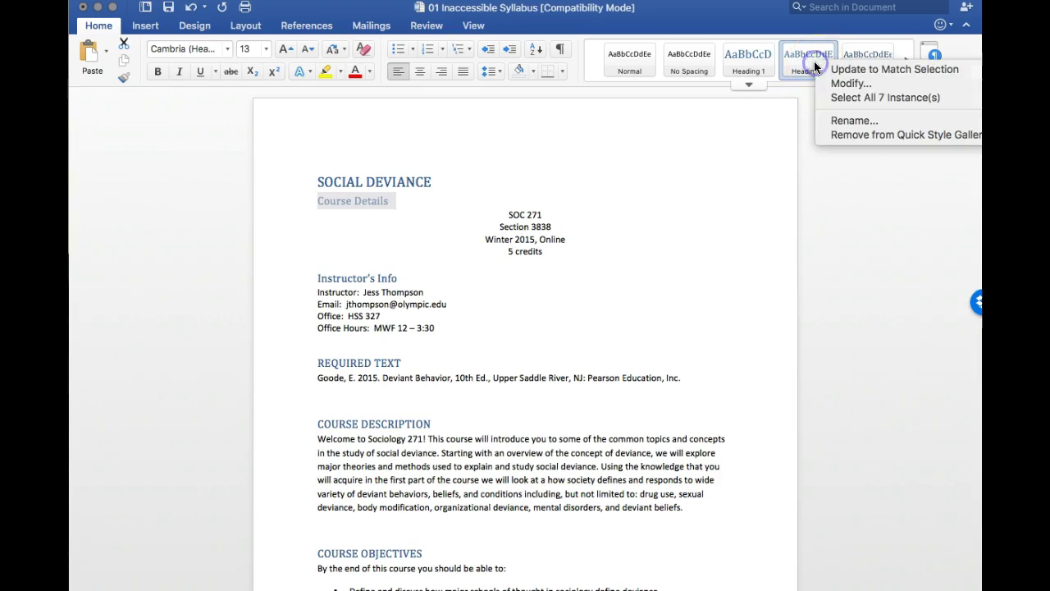
pyautogui.click(827, 83)
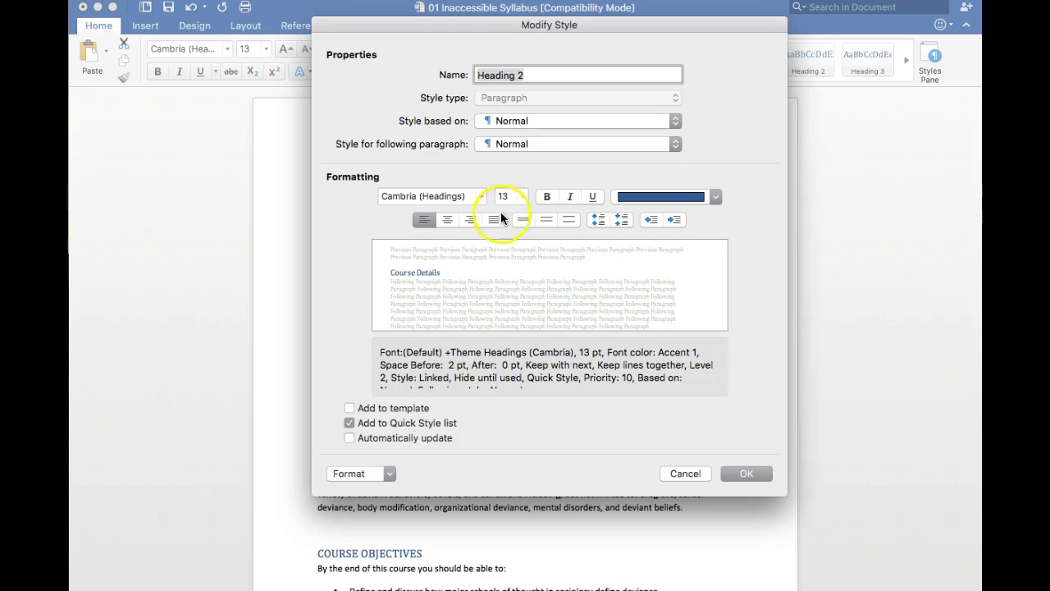
pyautogui.click(482, 196)
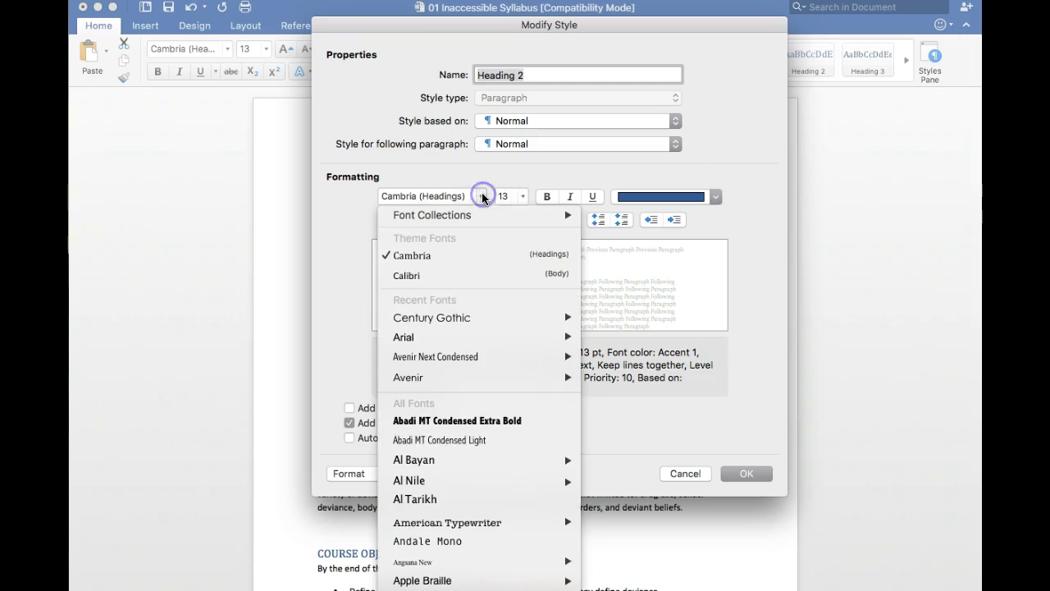
pyautogui.click(440, 317)
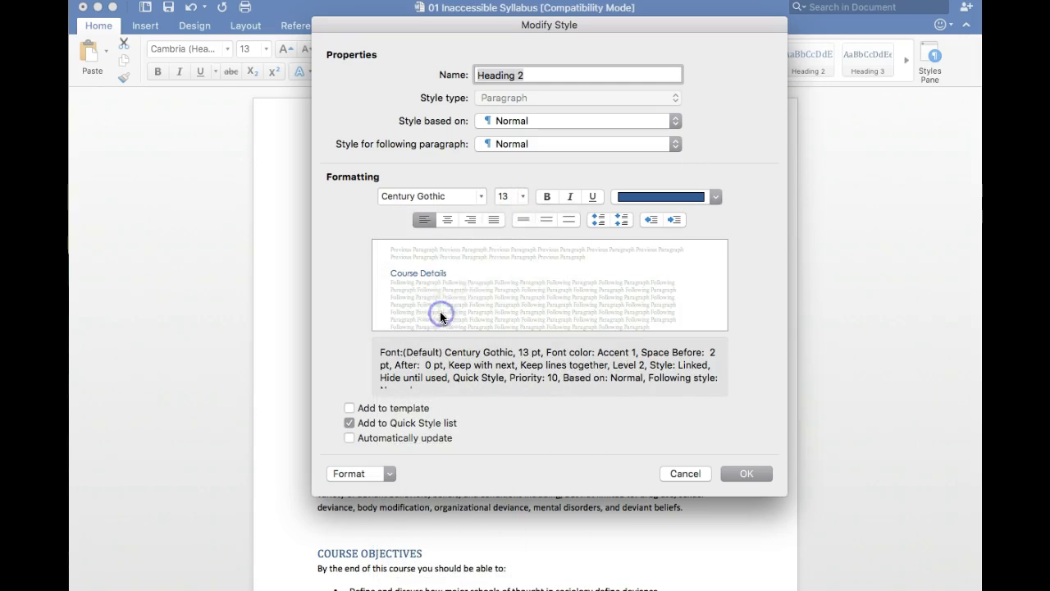
pyautogui.click(548, 197)
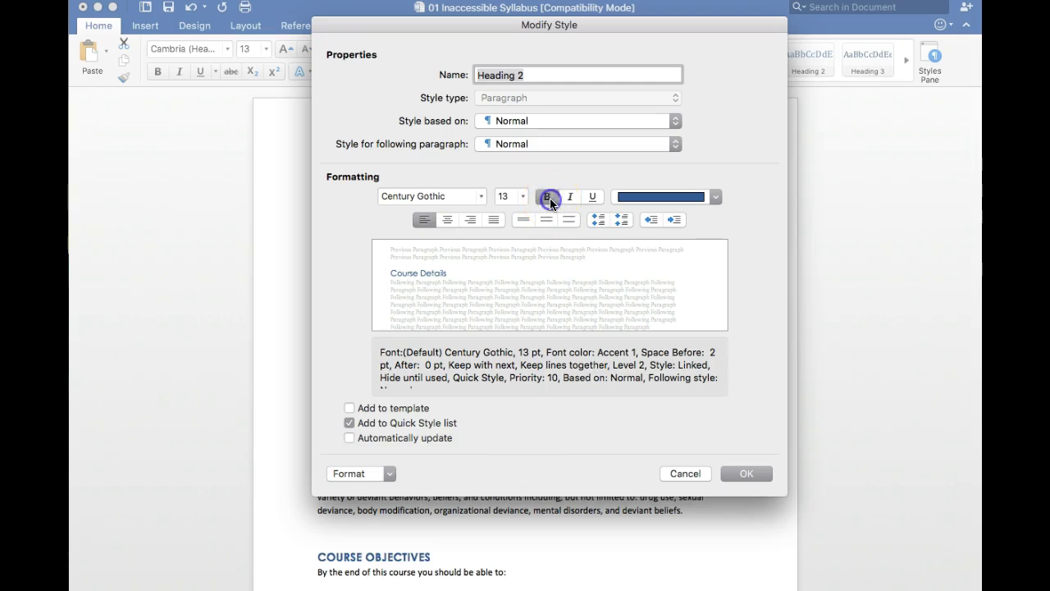
pyautogui.click(523, 196)
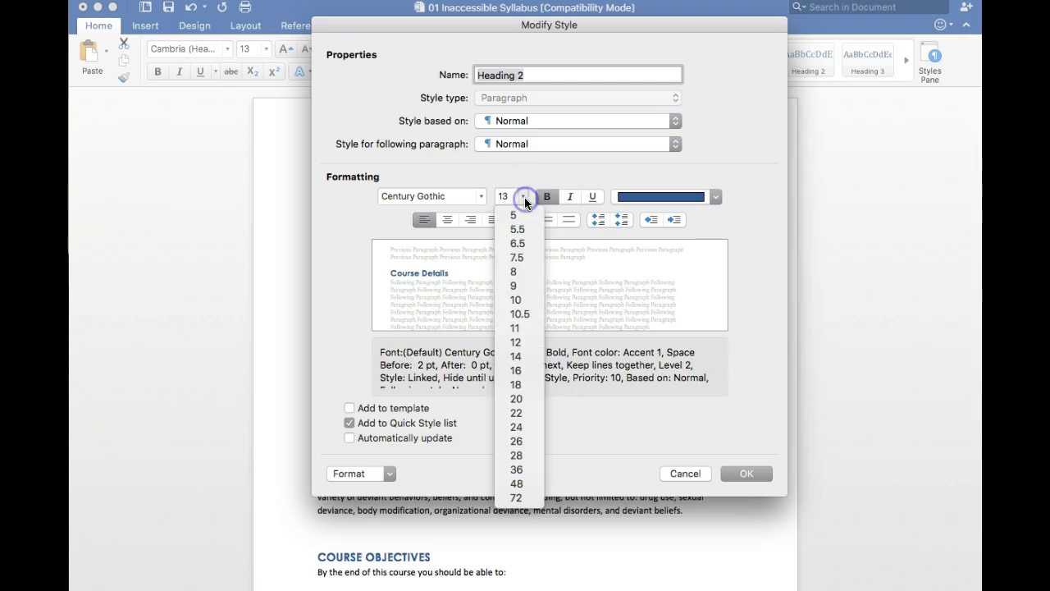
pyautogui.click(518, 355)
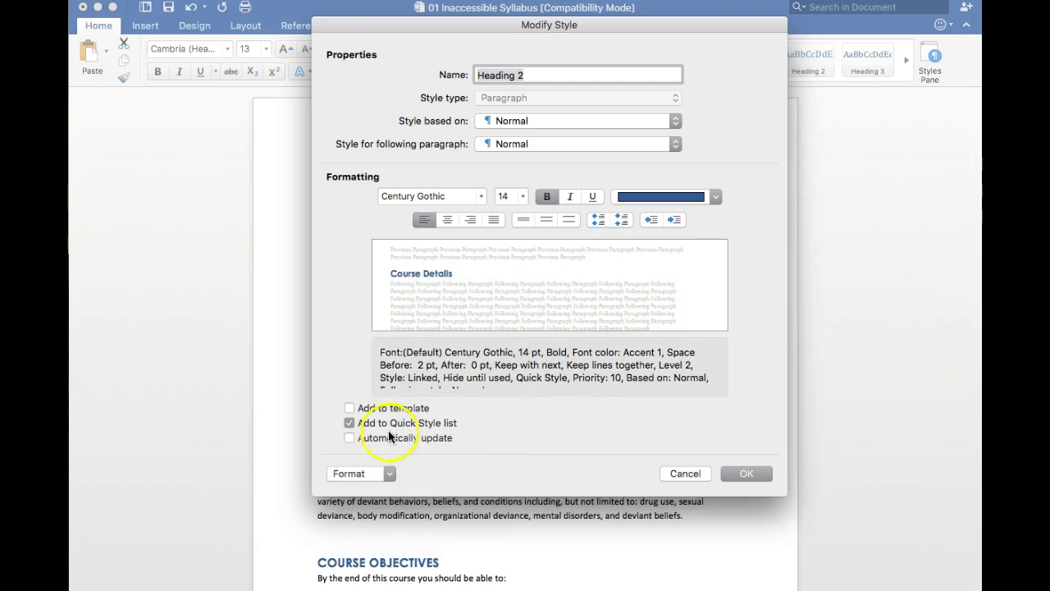
# Step: Set the Heading 2 style's paragraph spacing to 12 pt before and 6 pt after, and apply the style changes
pyautogui.click(389, 472)
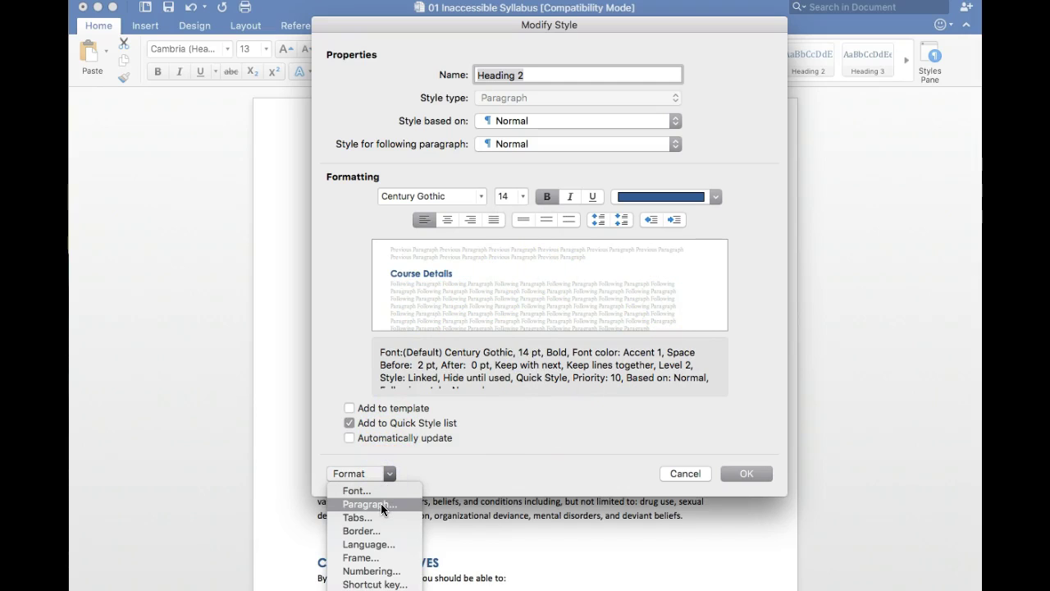
pyautogui.click(380, 503)
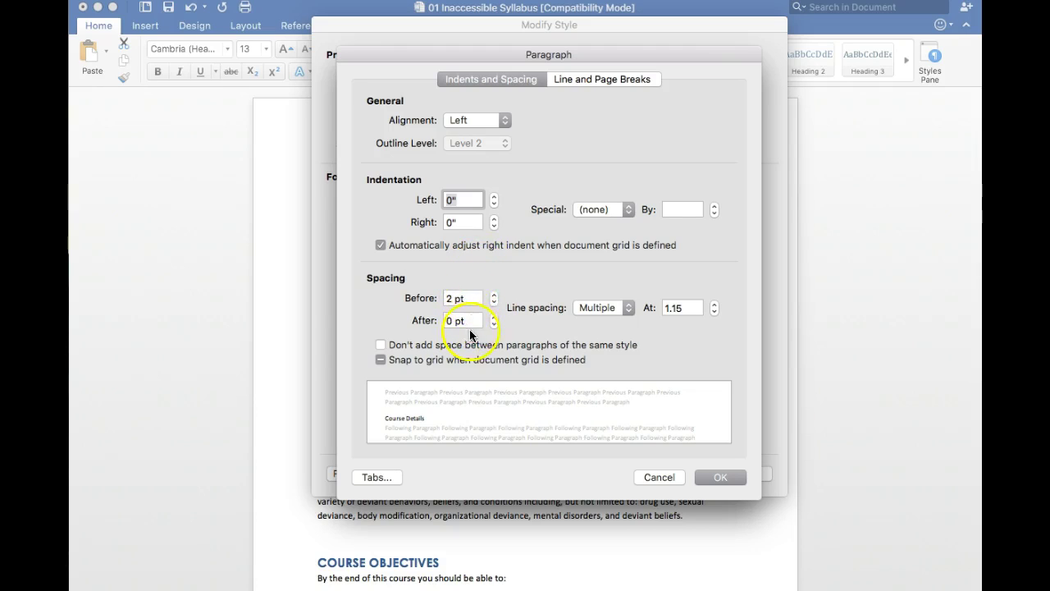
pyautogui.click(494, 294)
pyautogui.click(494, 295)
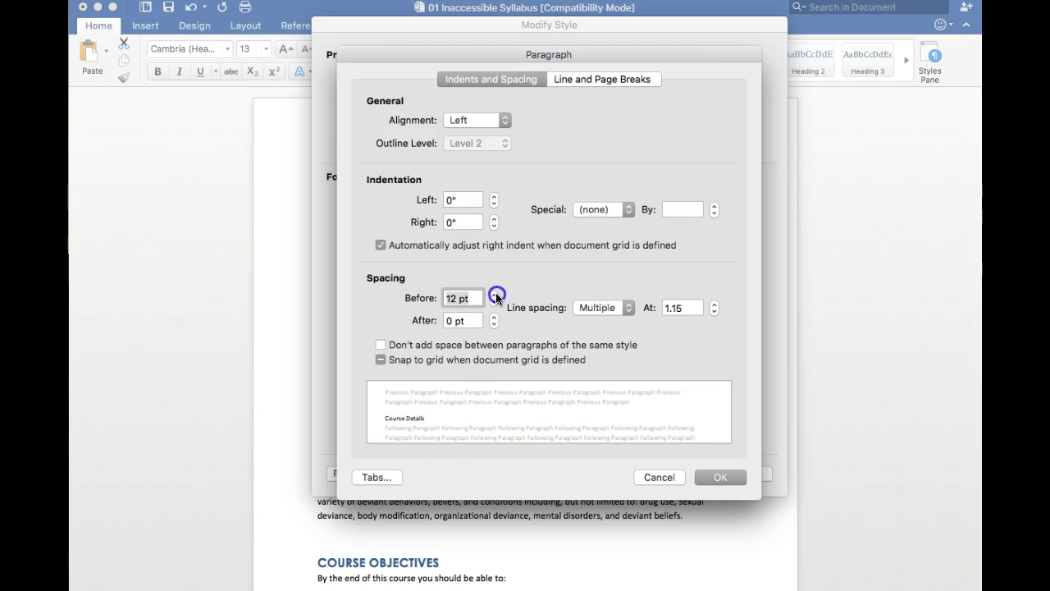
pyautogui.click(494, 321)
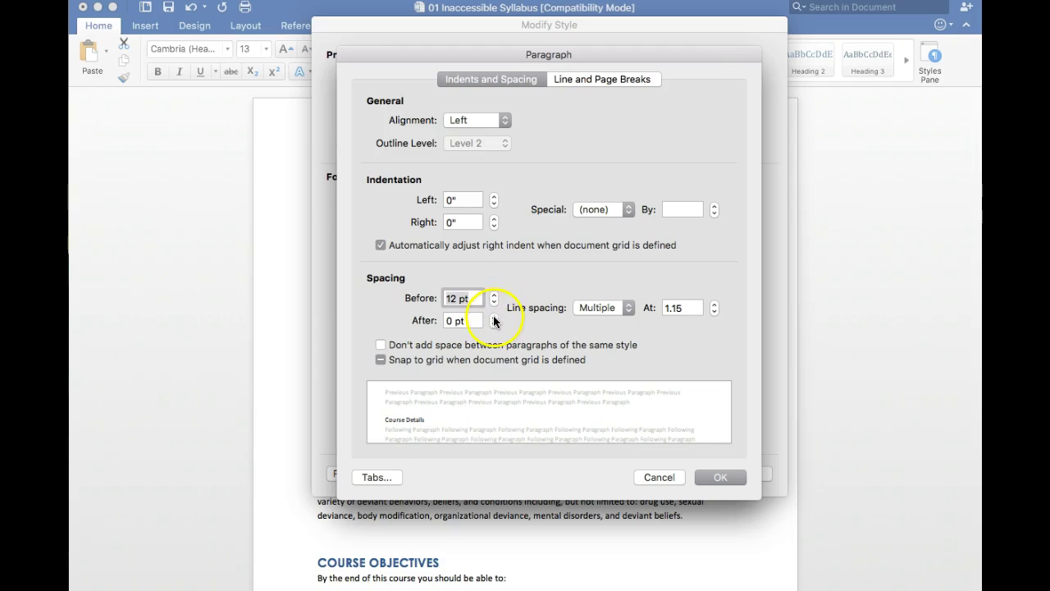
pyautogui.click(494, 319)
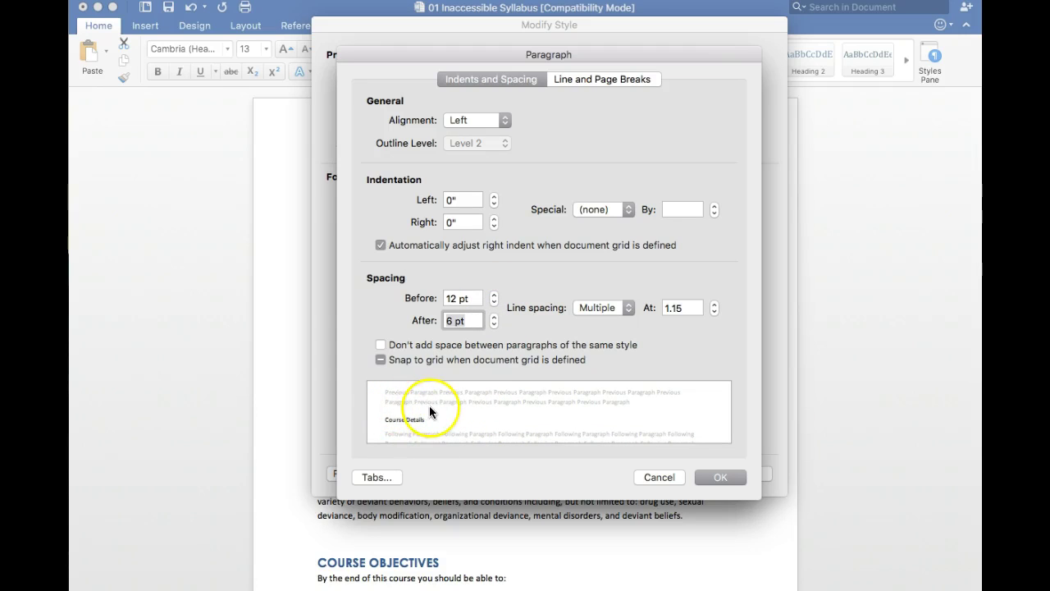
pyautogui.click(725, 476)
pyautogui.click(746, 474)
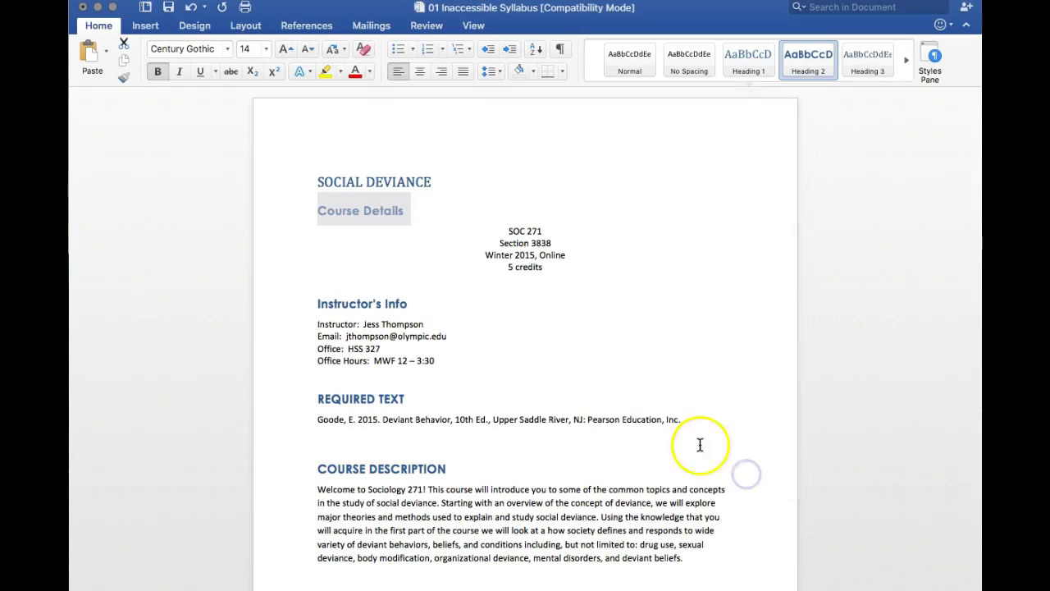
# Step: Delete the empty paragraphs above the CANVAS and COURSE REQUIREMENTS & EVALUATION headings
pyautogui.scroll(-4, 349, 426)
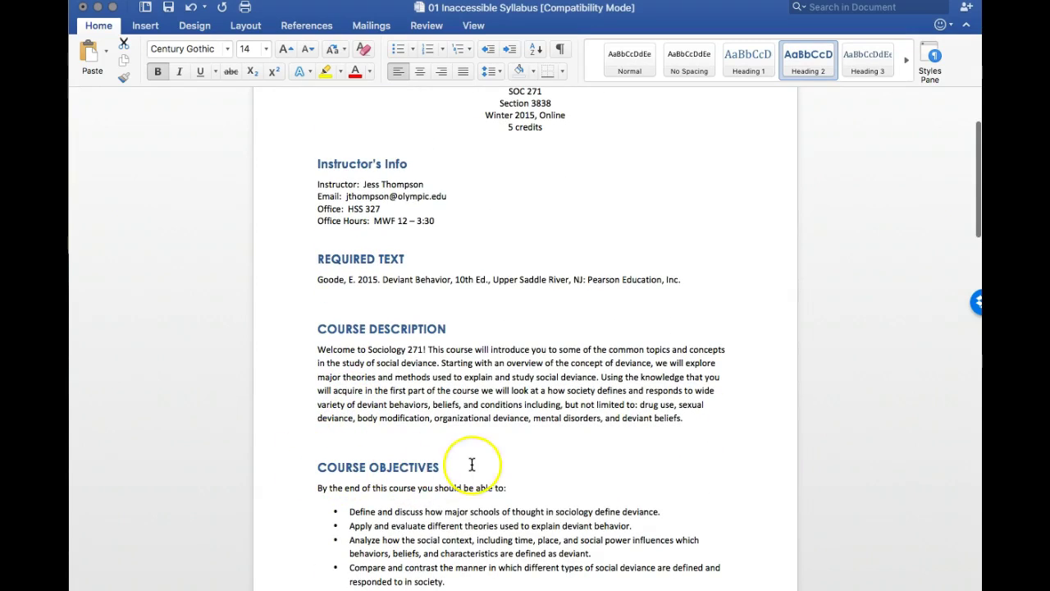
pyautogui.scroll(-15, 472, 464)
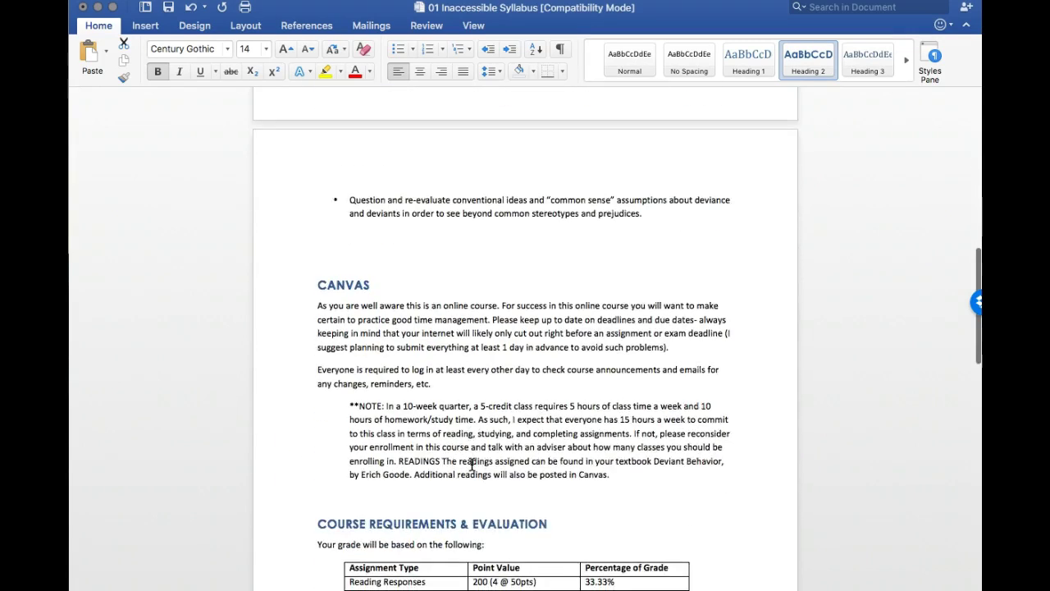
pyautogui.scroll(4, 472, 464)
pyautogui.click(422, 297)
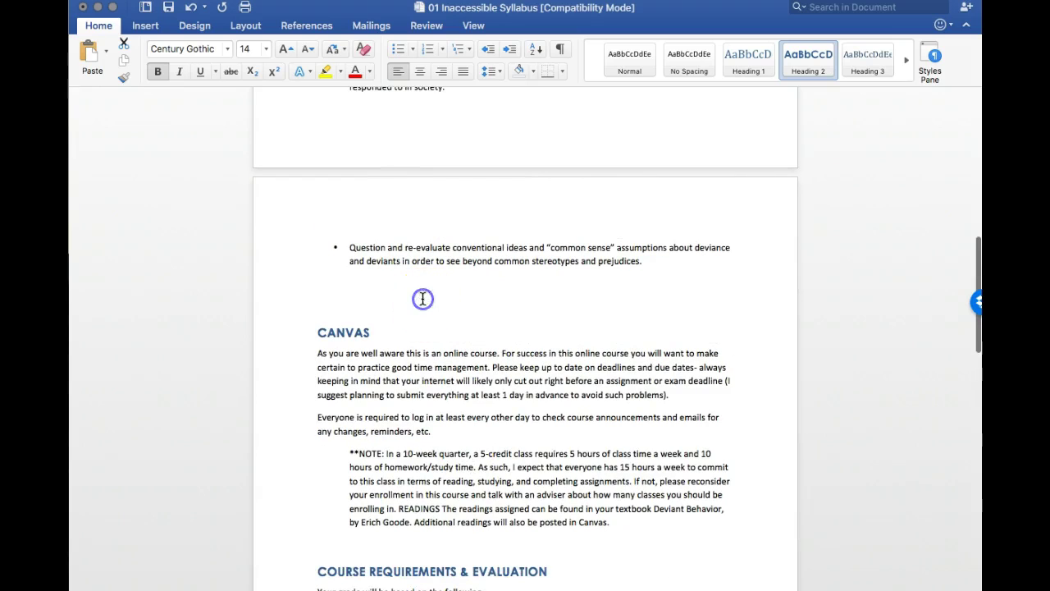
pyautogui.press('Delete')
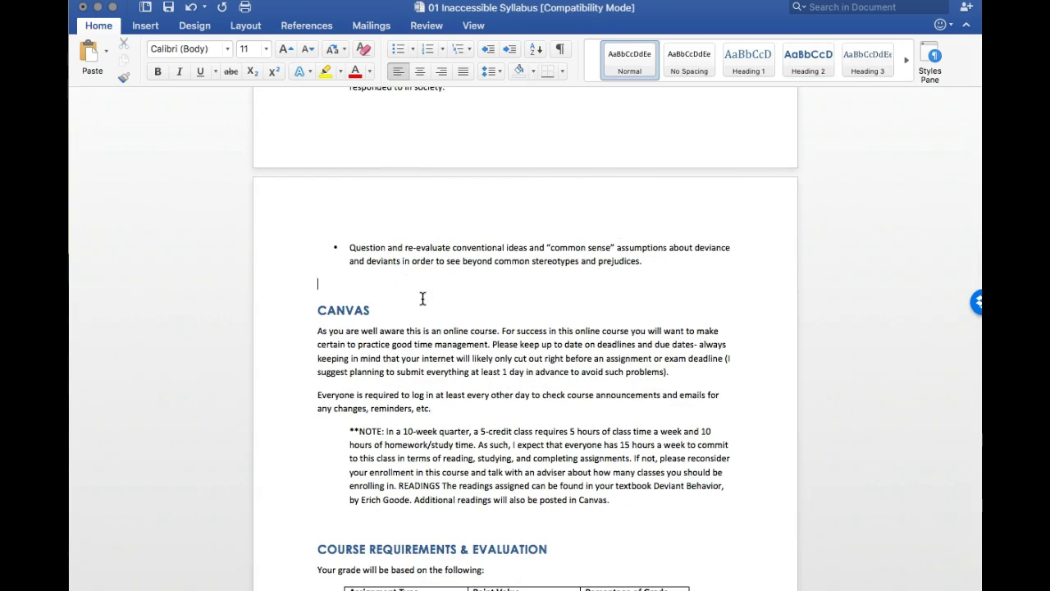
pyautogui.press('Delete')
pyautogui.click(410, 304)
pyautogui.click(361, 502)
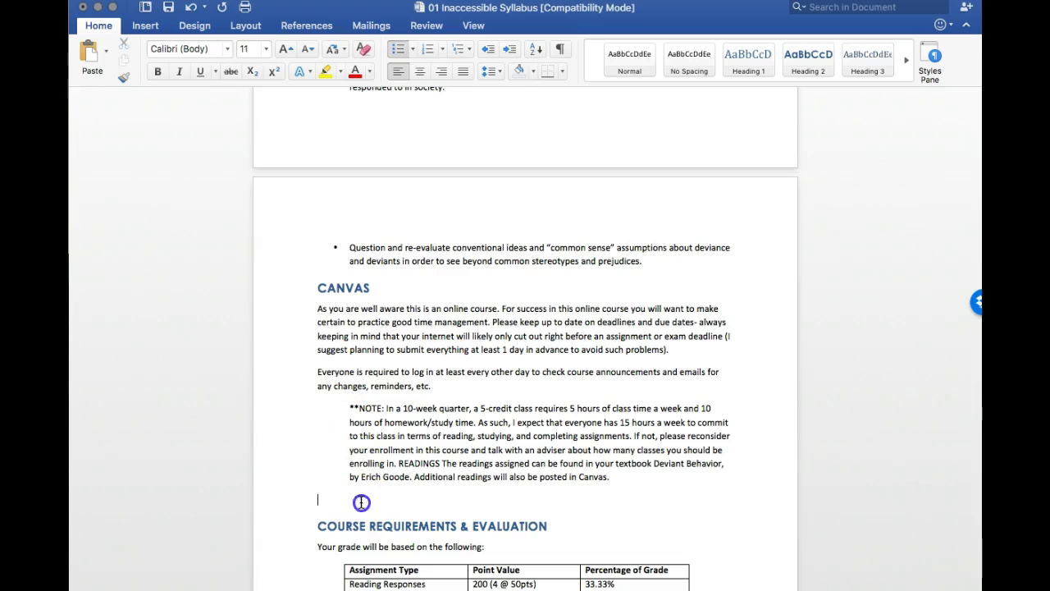
pyautogui.press('Delete')
# Step: Delete the empty paragraphs above the COURSE OBJECTIVES and COURSE DESCRIPTION headings
pyautogui.scroll(12, 345, 502)
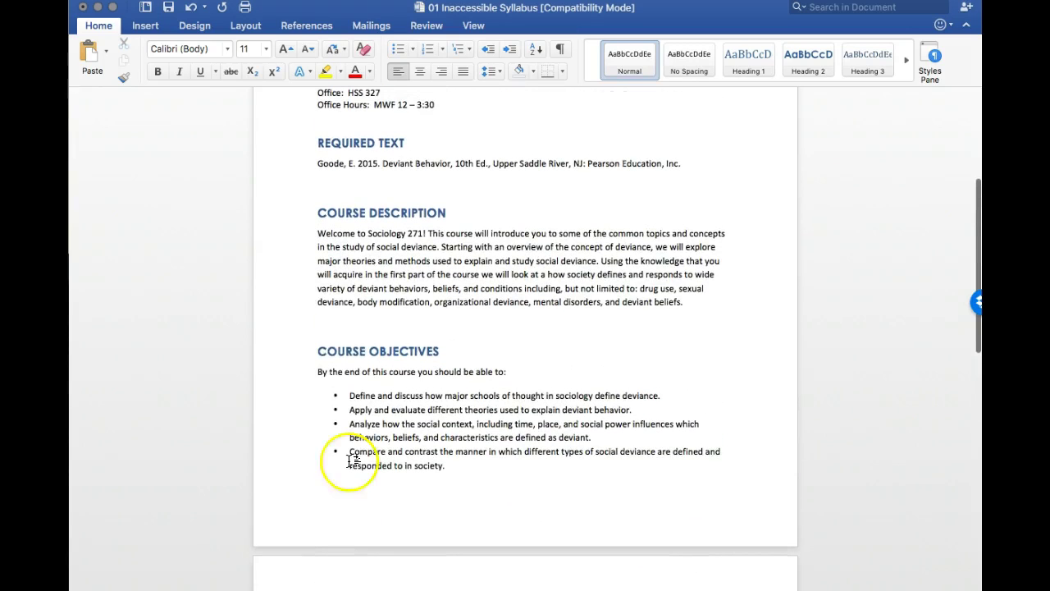
pyautogui.press('BackSpace')
pyautogui.click(301, 182)
pyautogui.press('BackSpace')
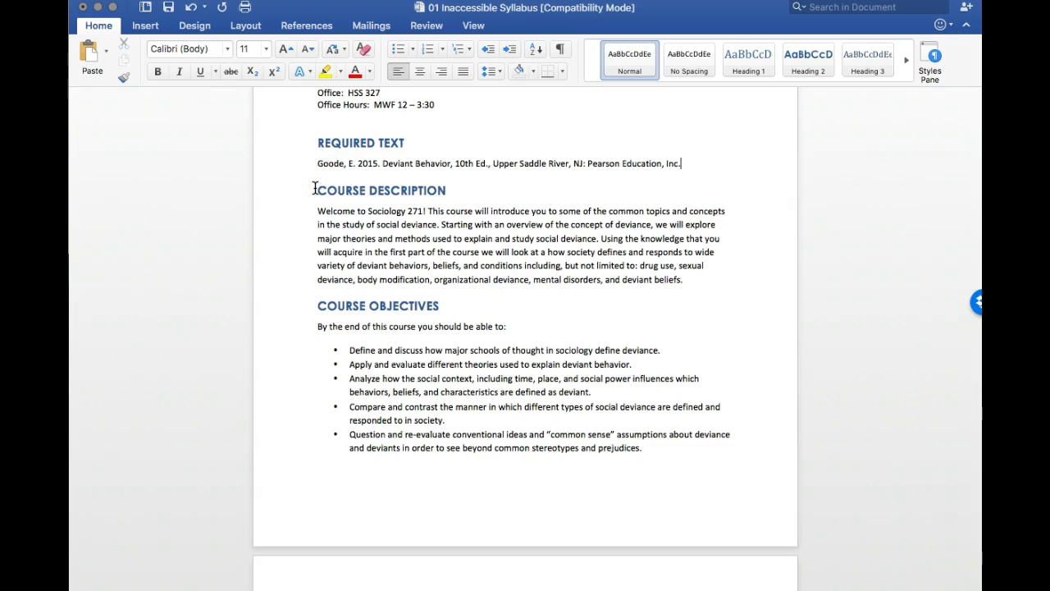
# Step: Increase the Heading 2 style's paragraph spacing before to 18 pt
pyautogui.scroll(3, 317, 187)
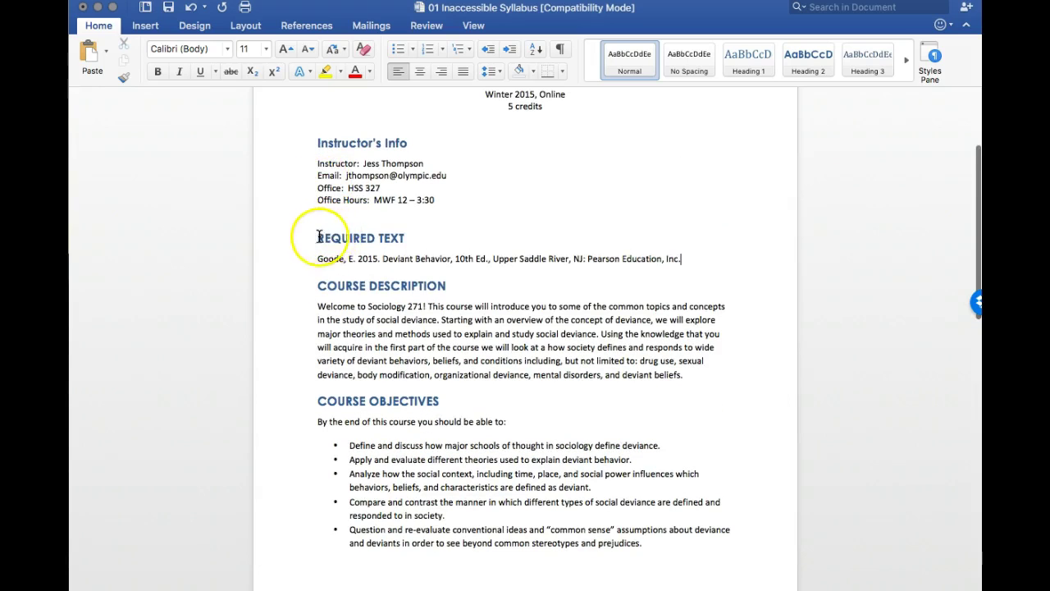
pyautogui.scroll(3, 385, 239)
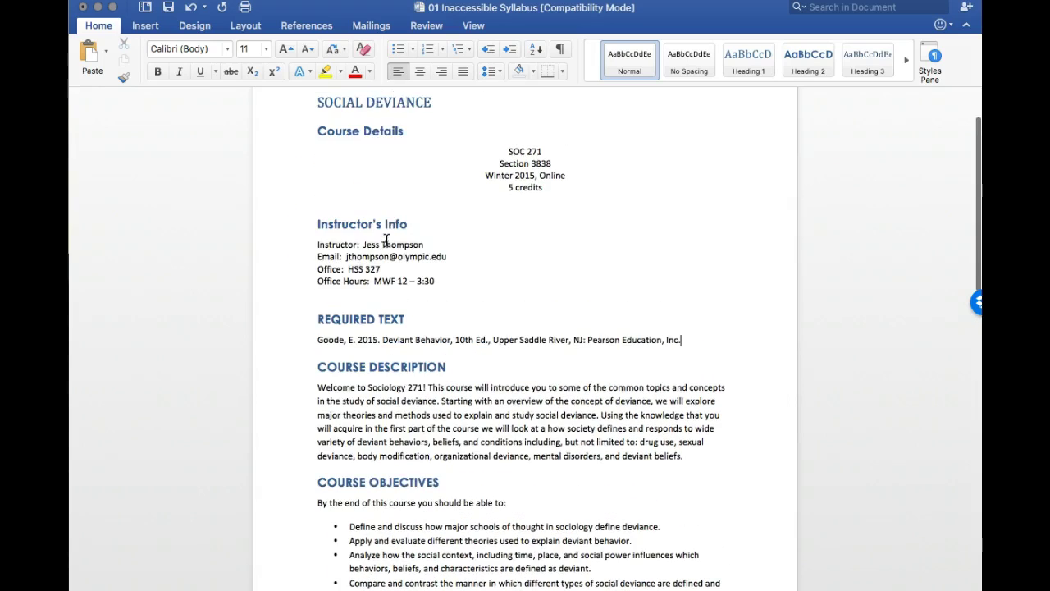
pyautogui.rightClick(819, 57)
pyautogui.click(830, 80)
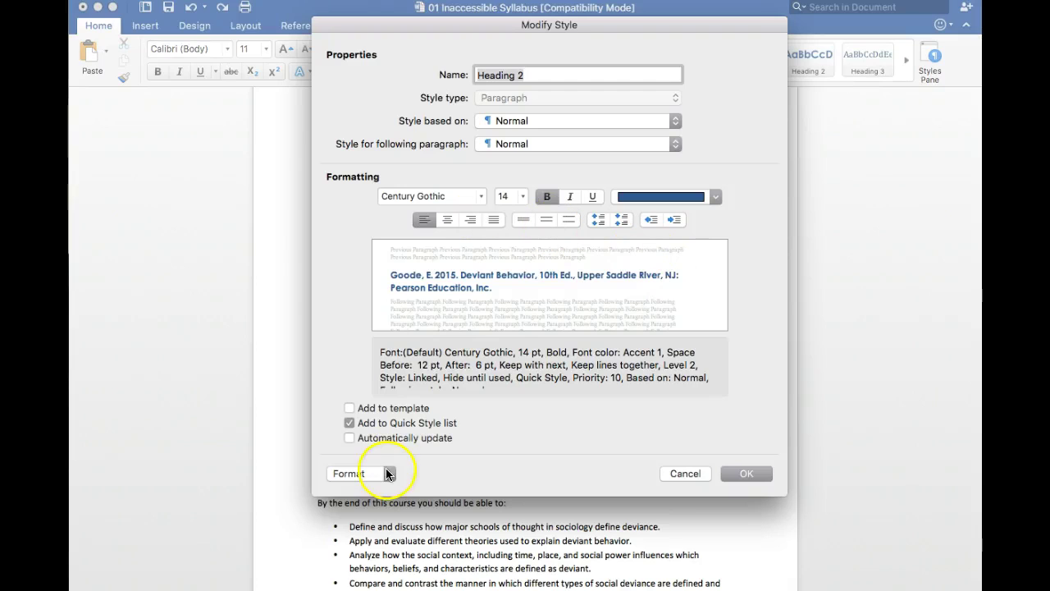
pyautogui.click(387, 473)
pyautogui.click(360, 439)
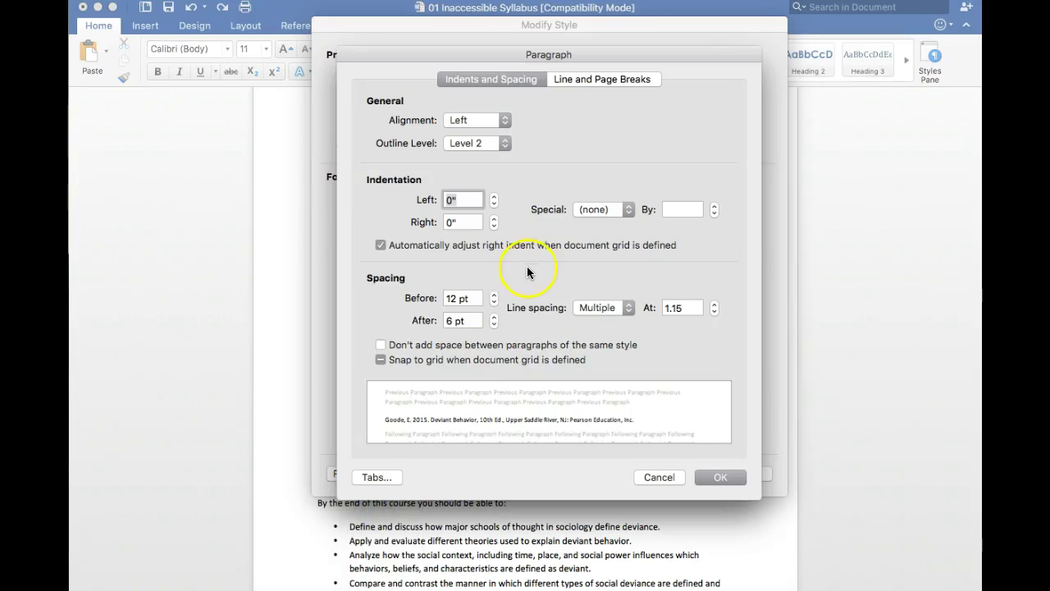
pyautogui.click(494, 294)
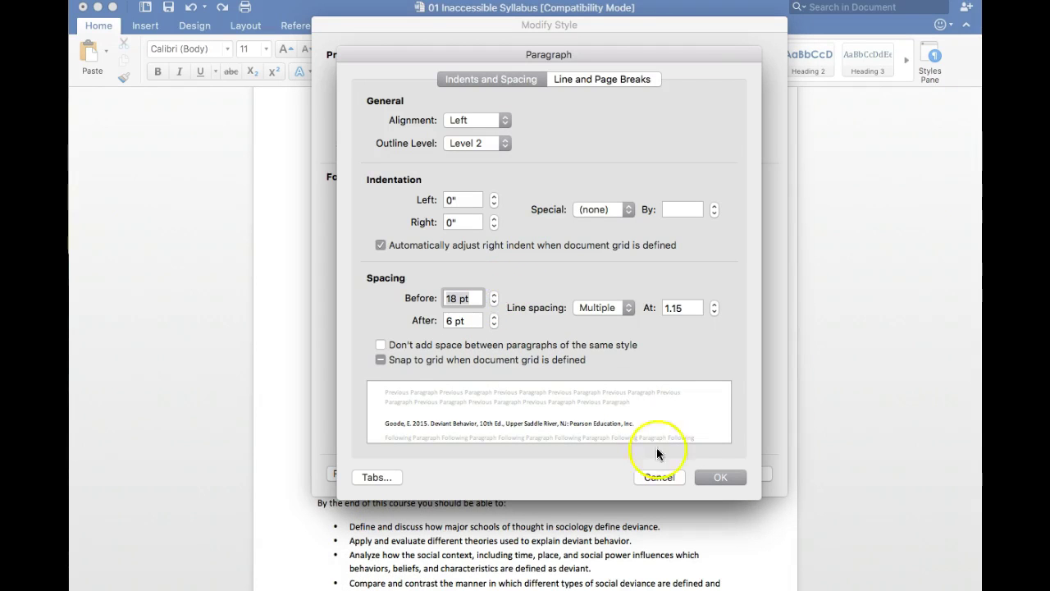
pyautogui.click(721, 477)
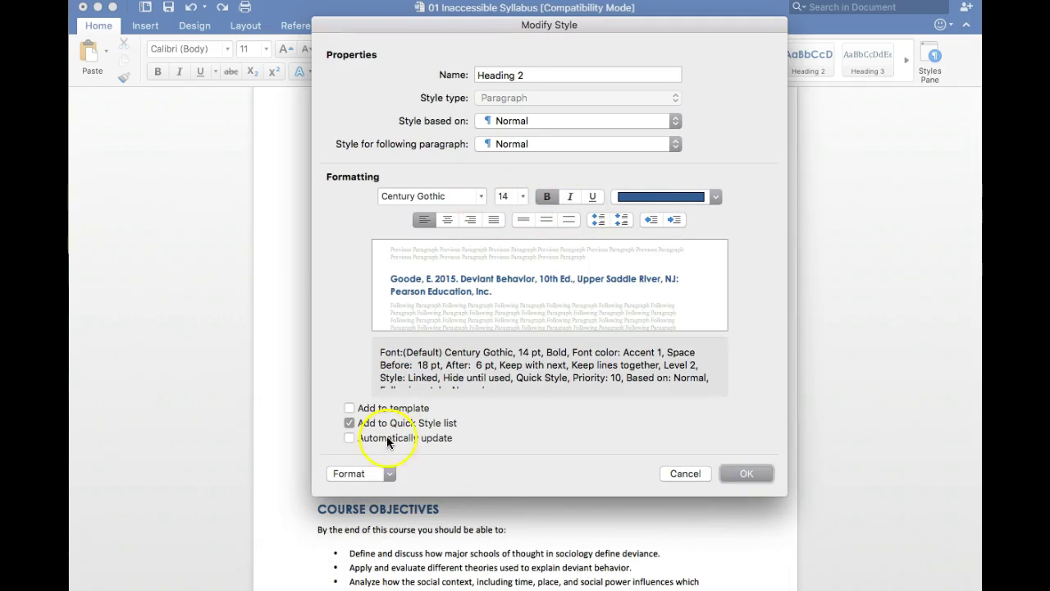
# Step: Turn on the All caps font effect for the Heading 2 style and apply the style changes
pyautogui.click(388, 472)
pyautogui.press('Escape')
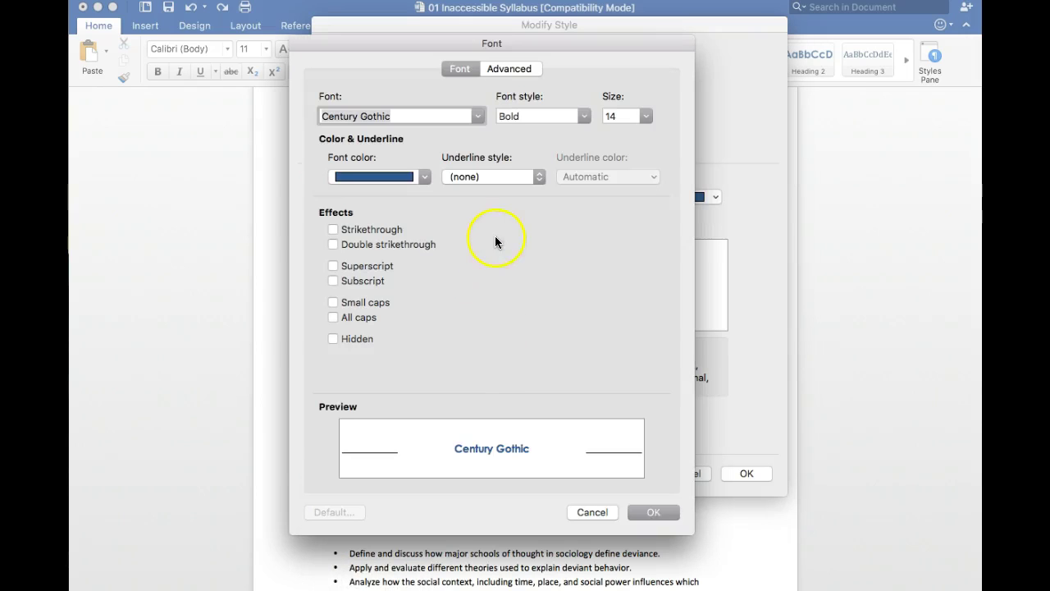
pyautogui.click(355, 319)
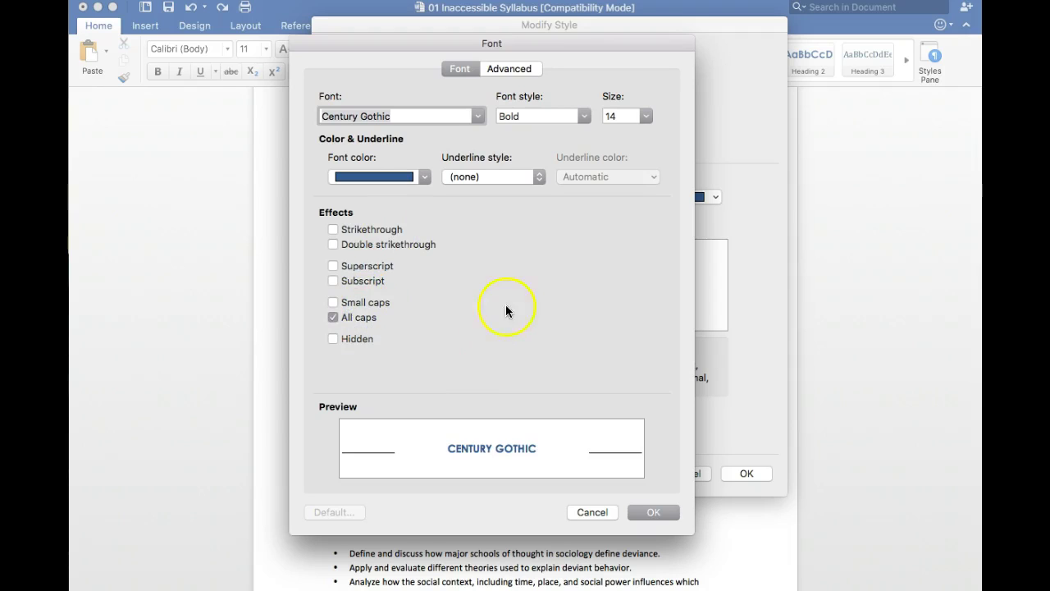
pyautogui.click(663, 512)
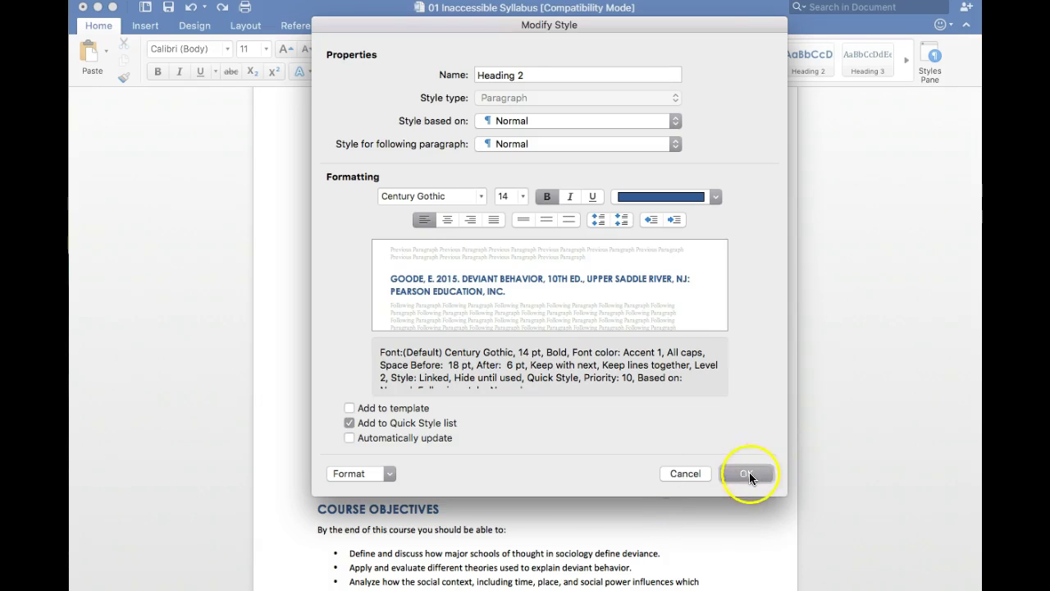
pyautogui.click(749, 473)
# Step: Modify the Heading 1 style of the SOCIAL DEVIANCE title to use the blue Accent 1 theme color at 24 pt
pyautogui.scroll(1, 603, 442)
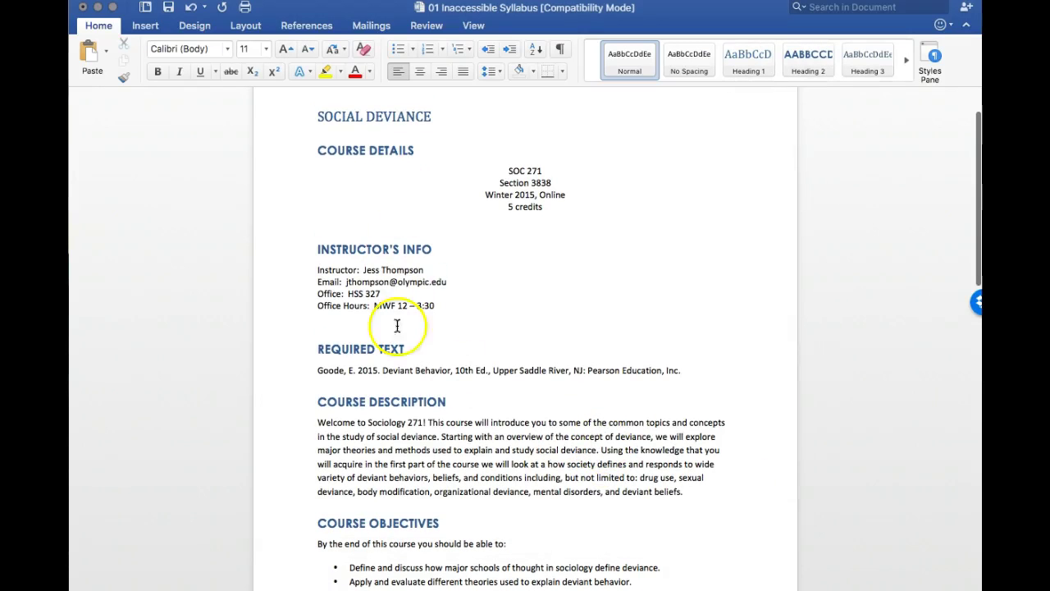
pyautogui.scroll(5, 498, 470)
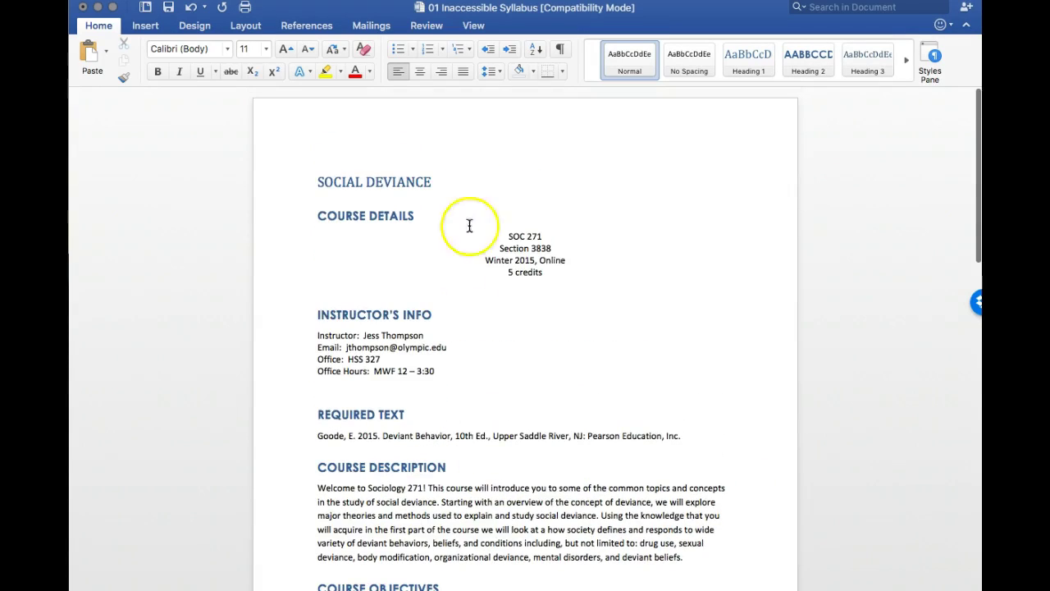
pyautogui.moveTo(447, 180); pyautogui.dragTo(303, 181)
pyautogui.click(748, 58)
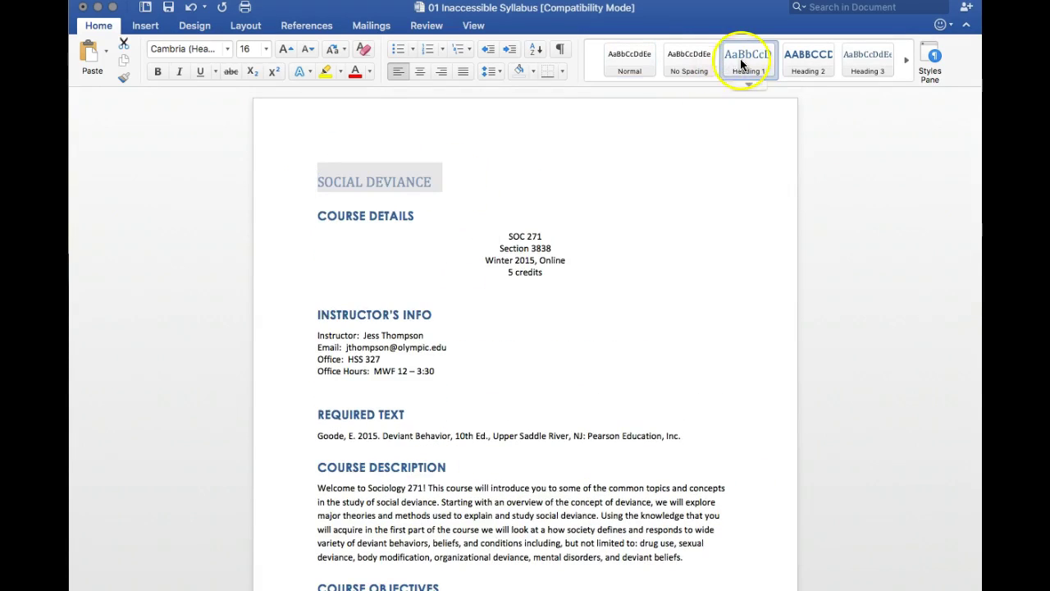
pyautogui.rightClick(748, 58)
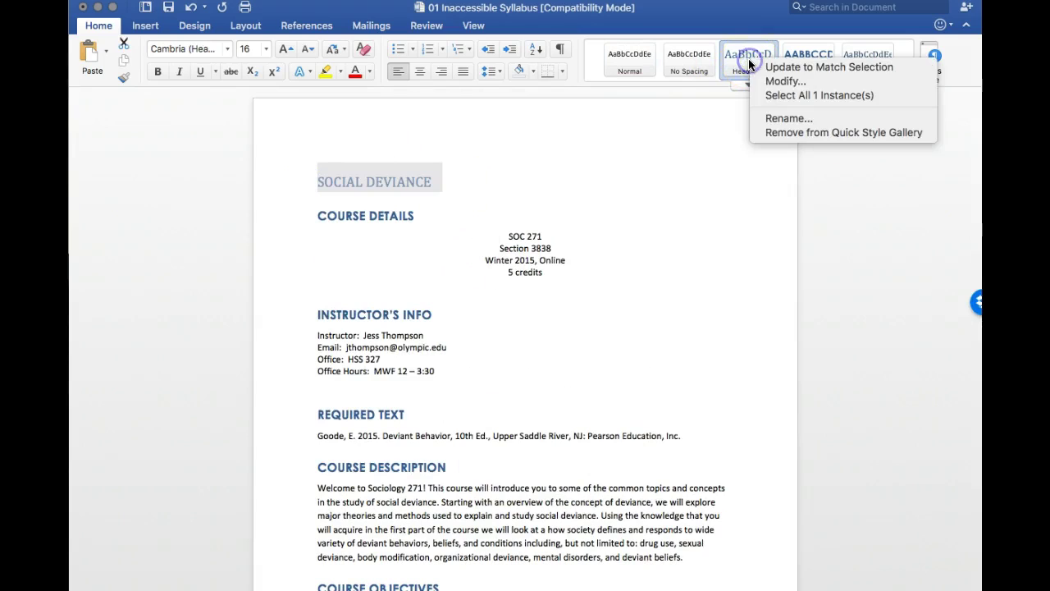
pyautogui.click(767, 89)
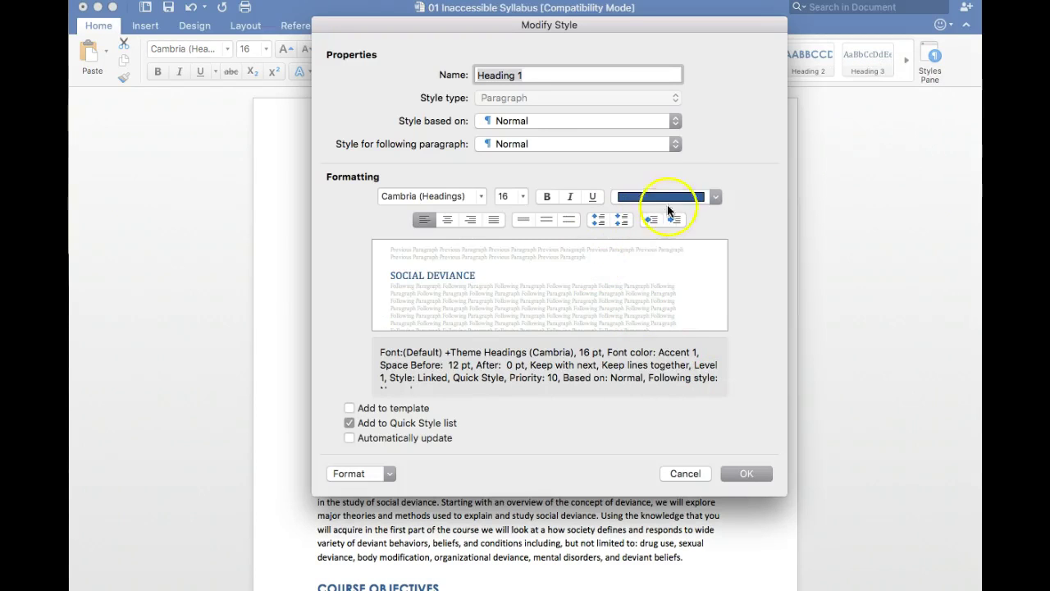
pyautogui.click(716, 197)
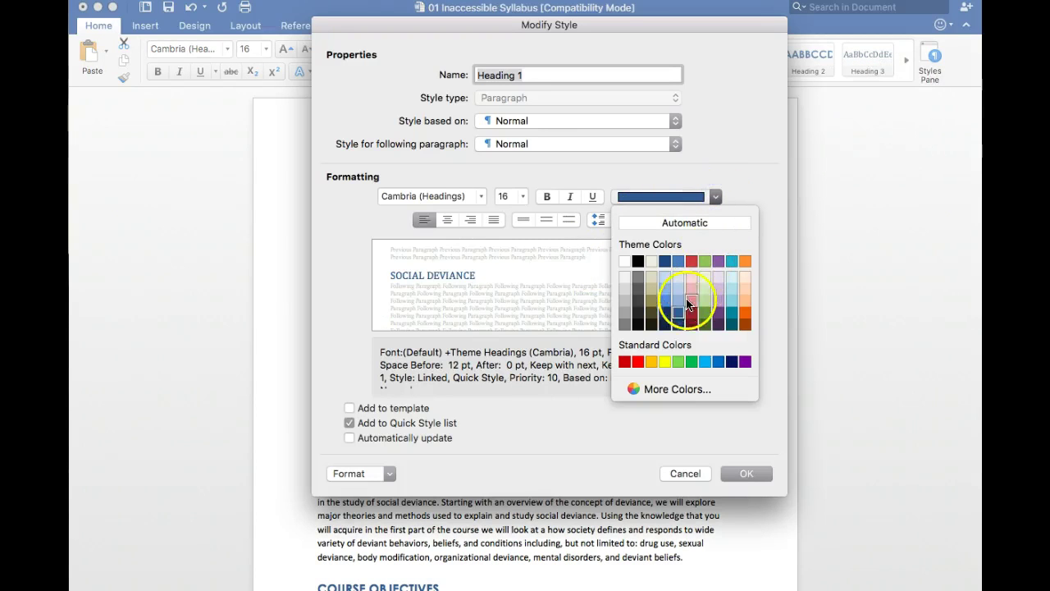
pyautogui.click(681, 262)
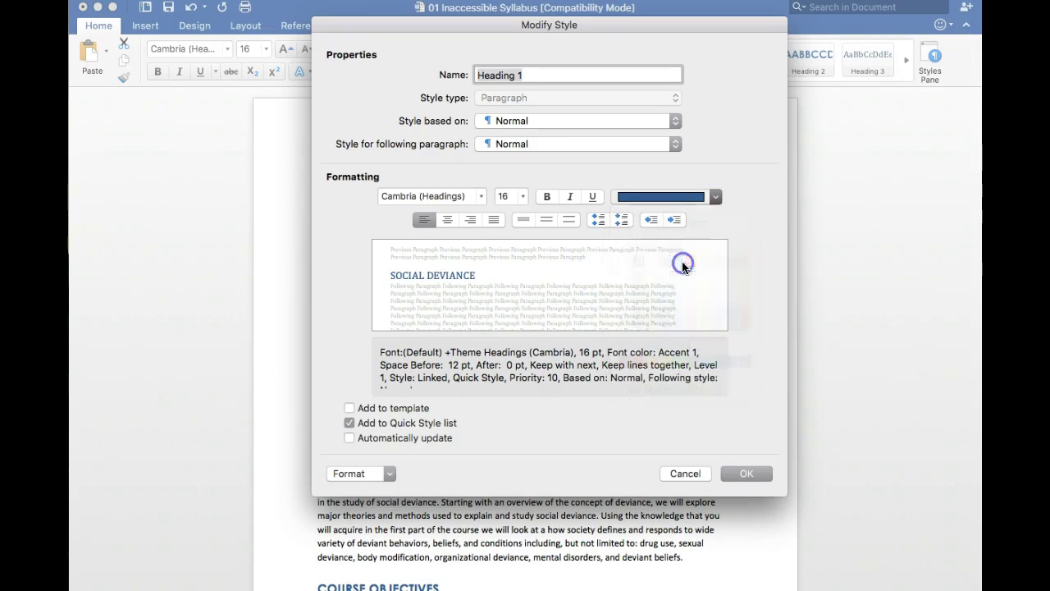
pyautogui.click(523, 196)
pyautogui.click(509, 424)
# Step: Set the Heading 1 style's paragraph spacing to 0 pt before and 12 pt after
pyautogui.click(391, 473)
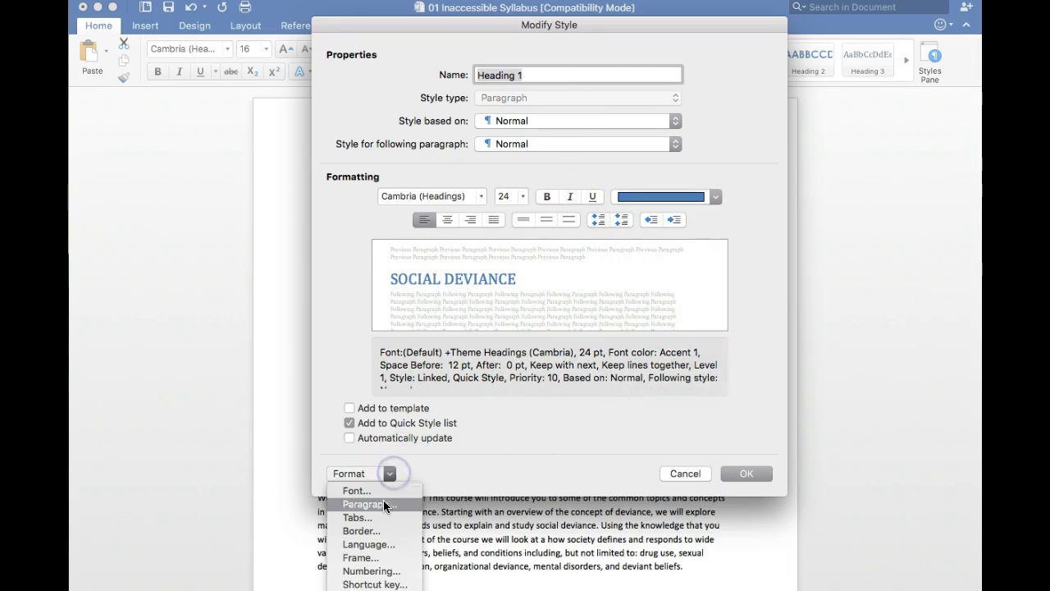
pyautogui.click(379, 504)
pyautogui.click(494, 302)
pyautogui.click(493, 302)
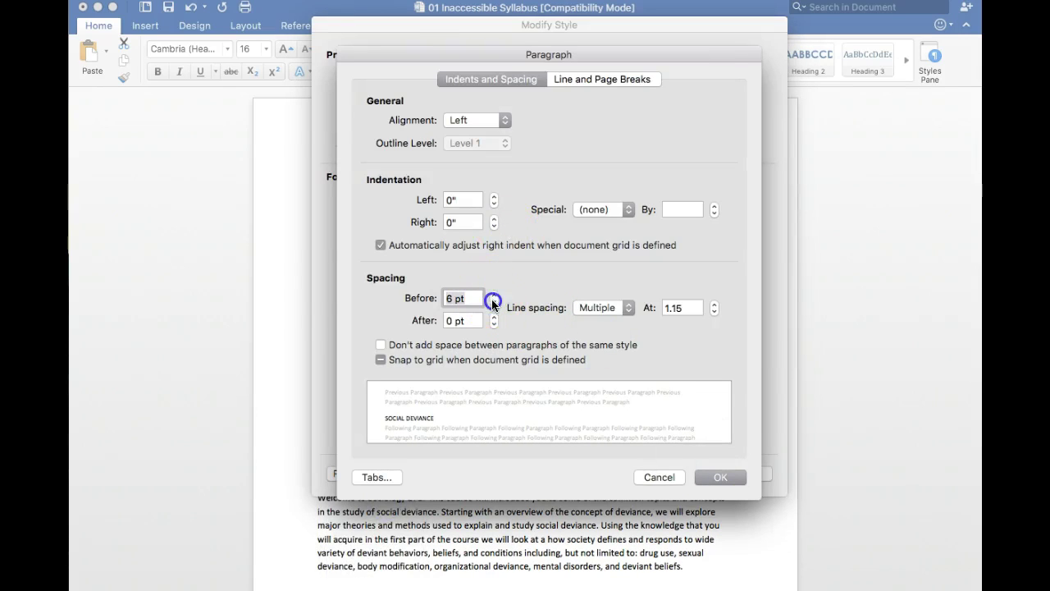
pyautogui.click(494, 317)
pyautogui.click(493, 317)
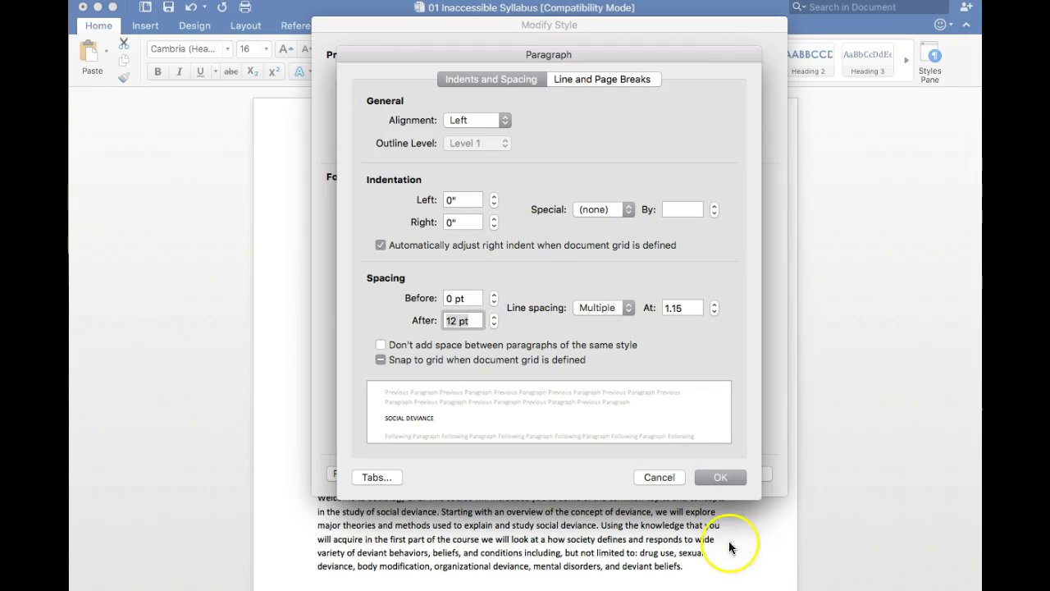
pyautogui.click(732, 475)
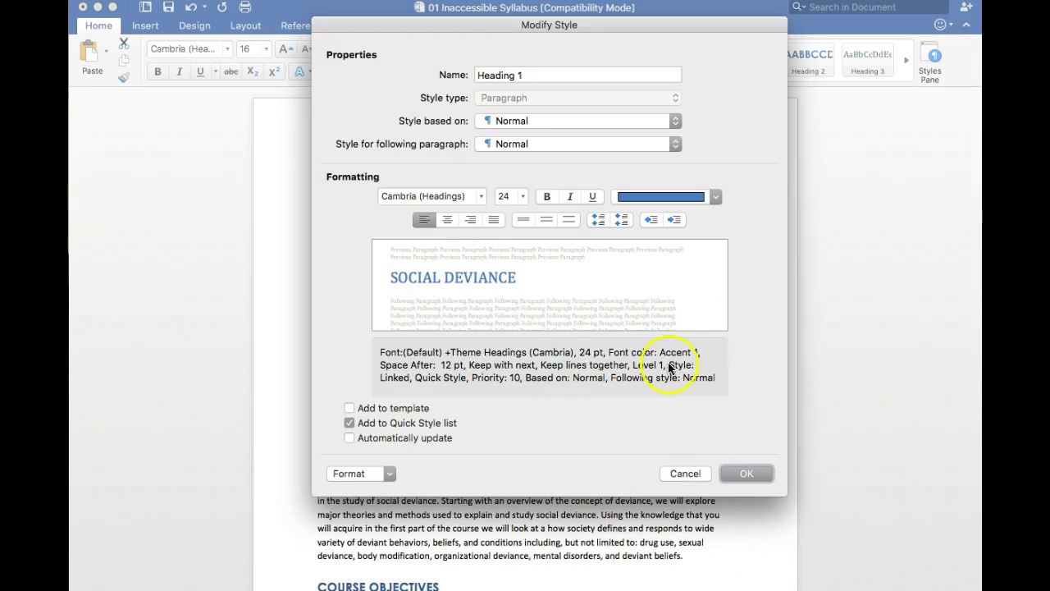
# Step: Change the Heading 1 style's font to Century Gothic and apply the style changes
pyautogui.click(483, 197)
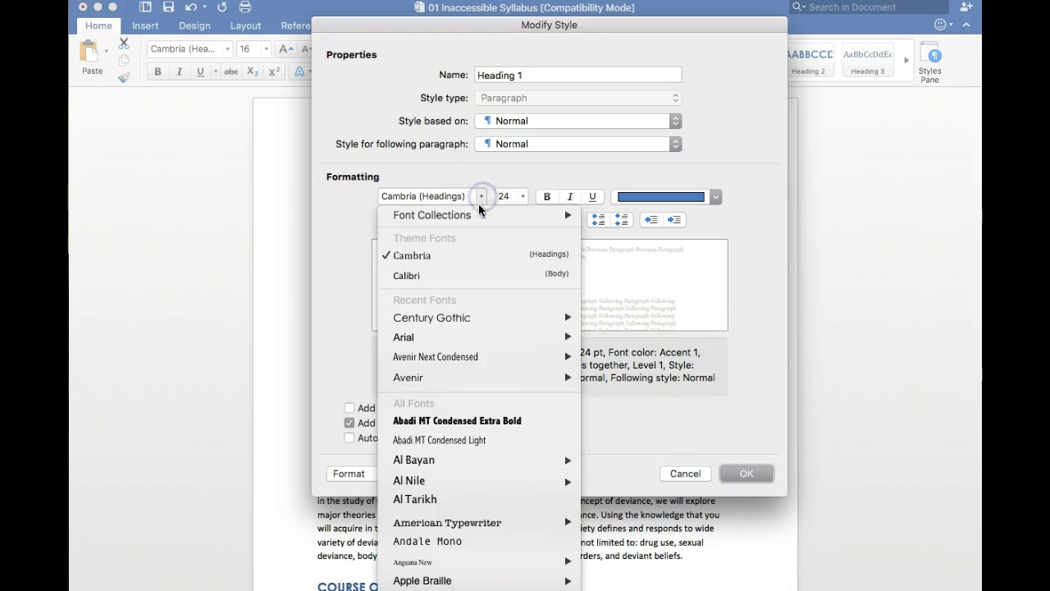
pyautogui.click(444, 322)
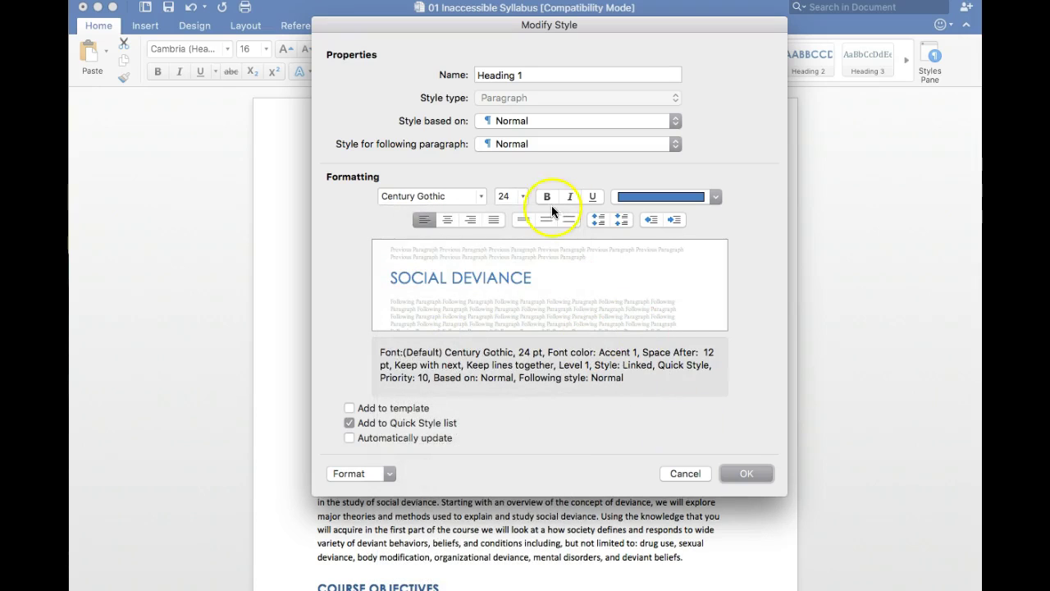
pyautogui.click(741, 473)
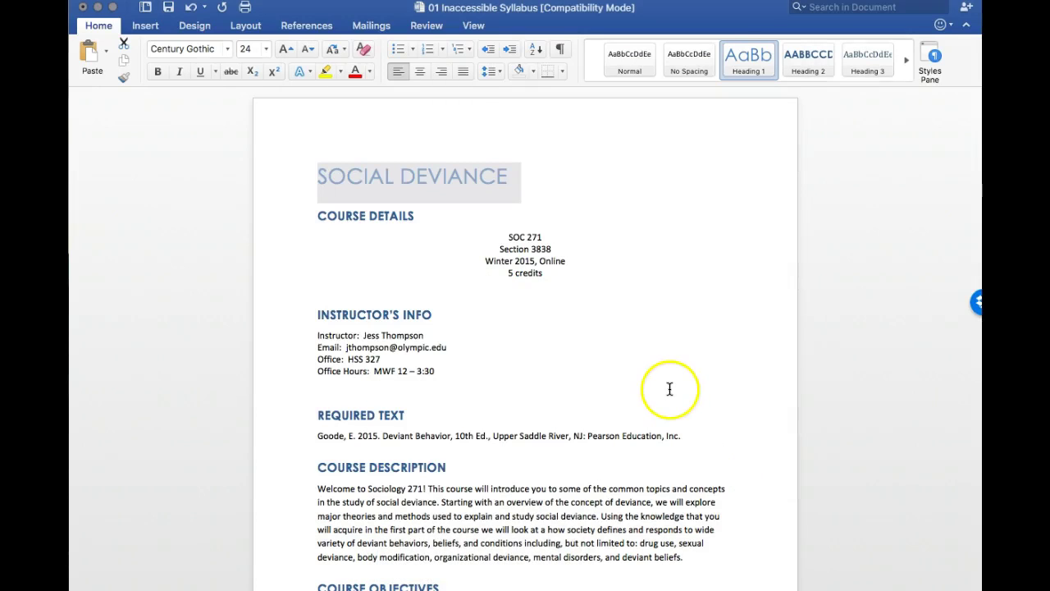
# Step: Modify the Heading 1 style to center its paragraphs and apply the change
pyautogui.rightClick(748, 53)
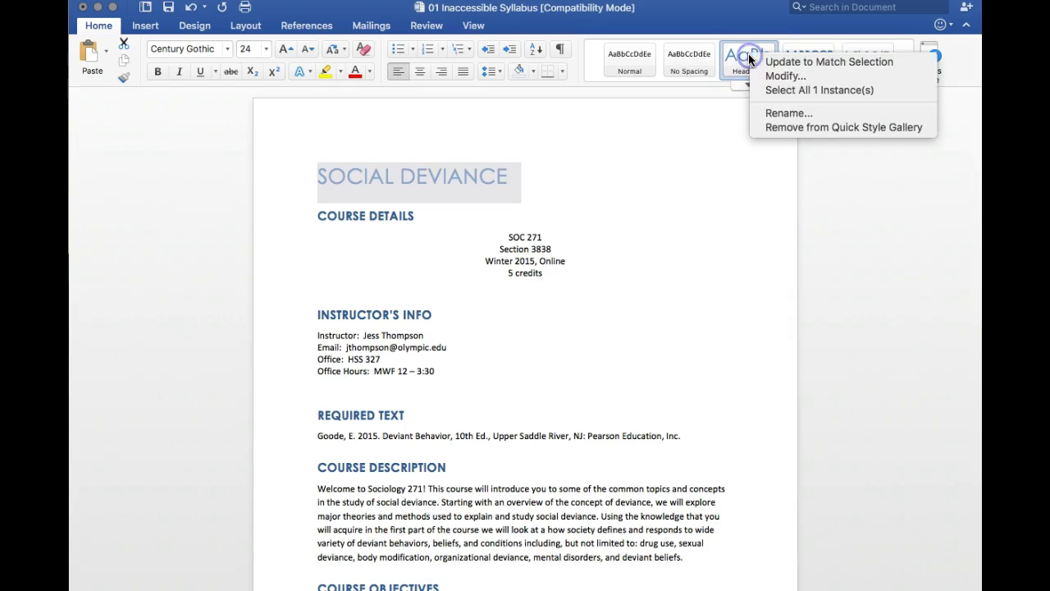
pyautogui.click(762, 75)
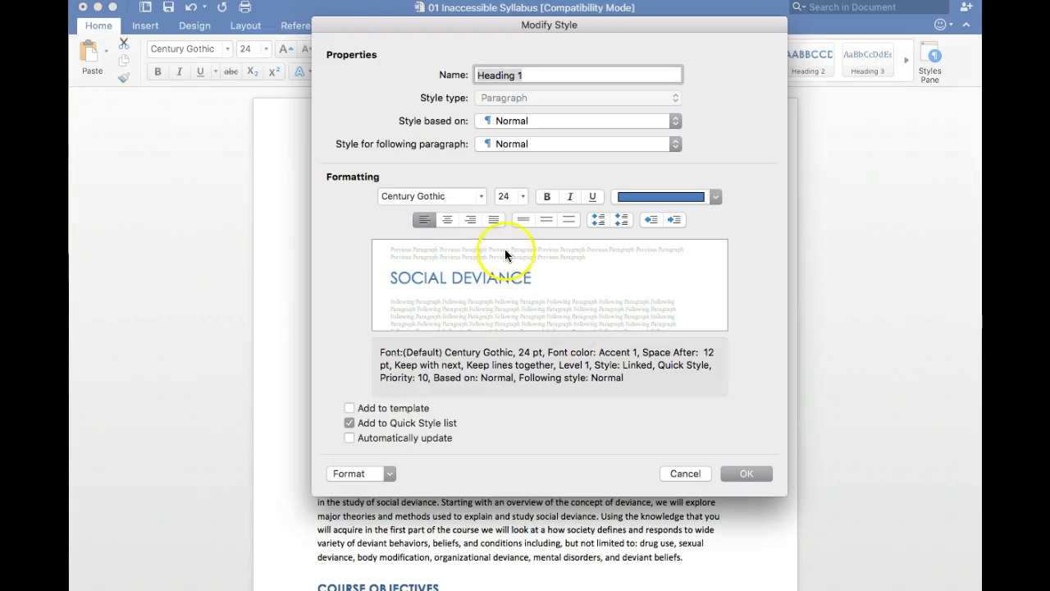
pyautogui.click(450, 219)
pyautogui.click(738, 474)
pyautogui.click(670, 304)
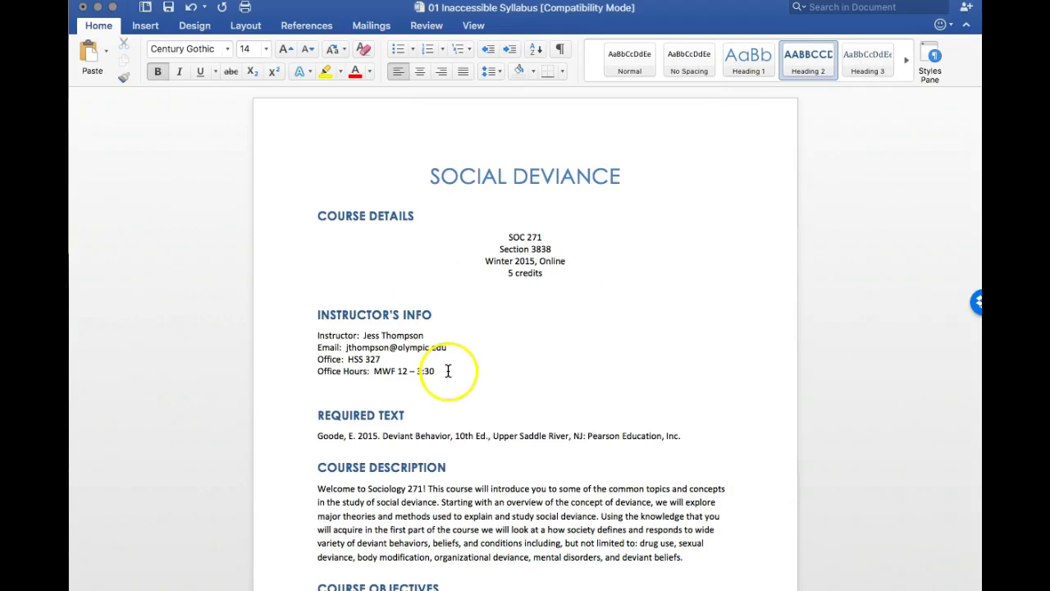
# Step: Left-align the four lines from SOC 271 to 5 credits under the COURSE DETAILS heading
pyautogui.moveTo(447, 371); pyautogui.dragTo(413, 295)
pyautogui.click(412, 314)
pyautogui.tripleClick(498, 230)
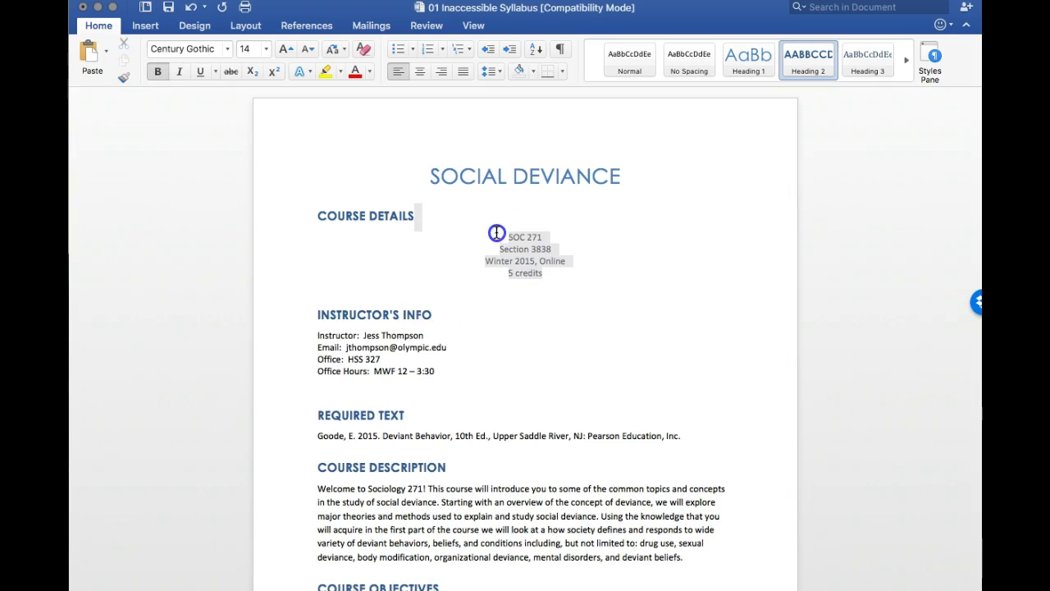
pyautogui.click(400, 73)
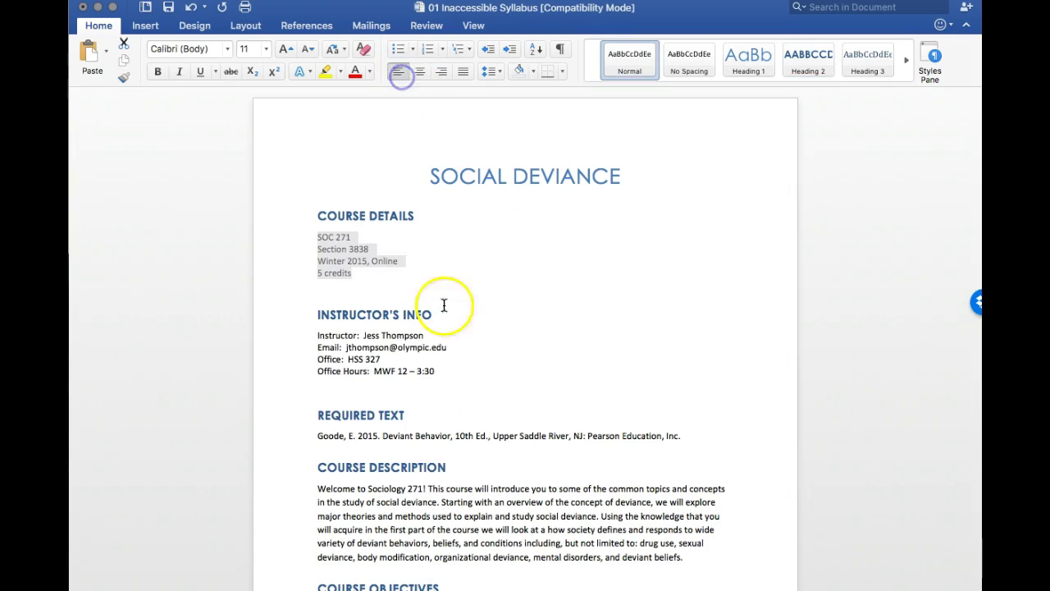
pyautogui.click(561, 365)
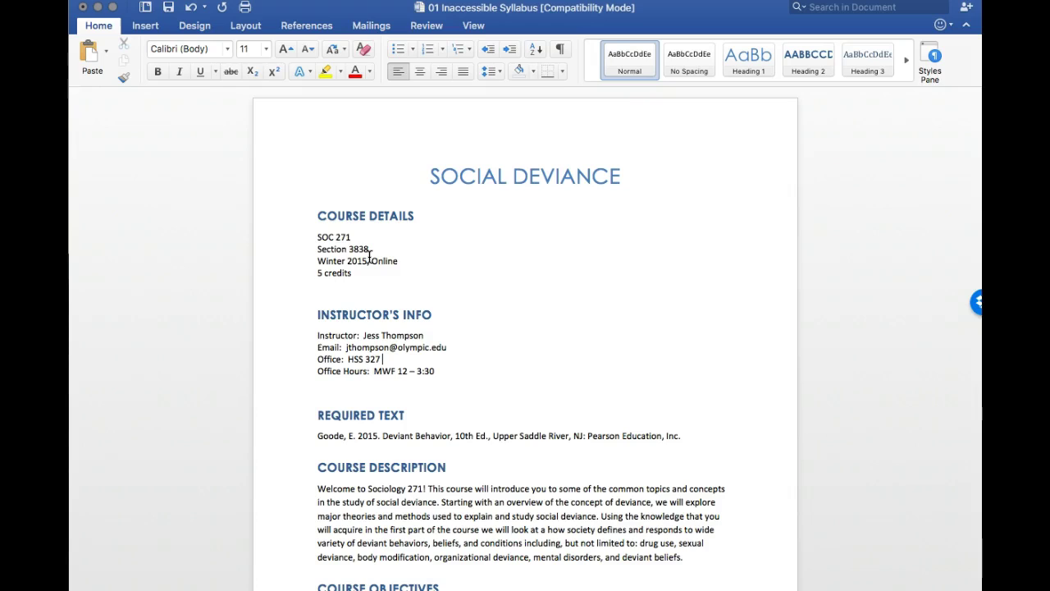
# Step: Try placing INSTRUCTOR'S INFO on the same line as the COURSE DETAILS heading, and delete that text again
pyautogui.click(471, 213)
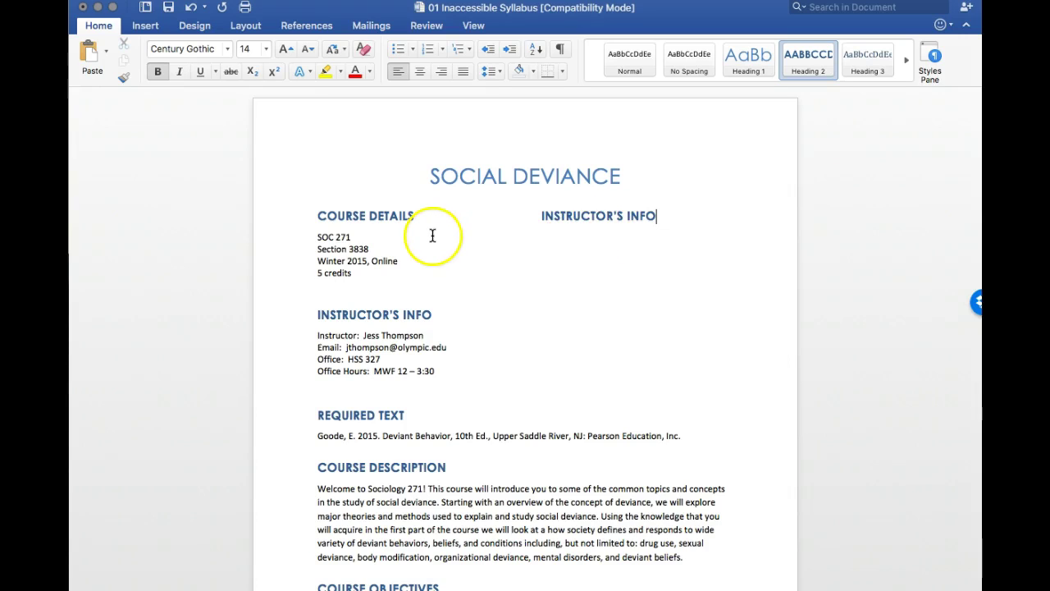
pyautogui.moveTo(676, 213); pyautogui.dragTo(423, 215)
pyautogui.press('BackSpace')
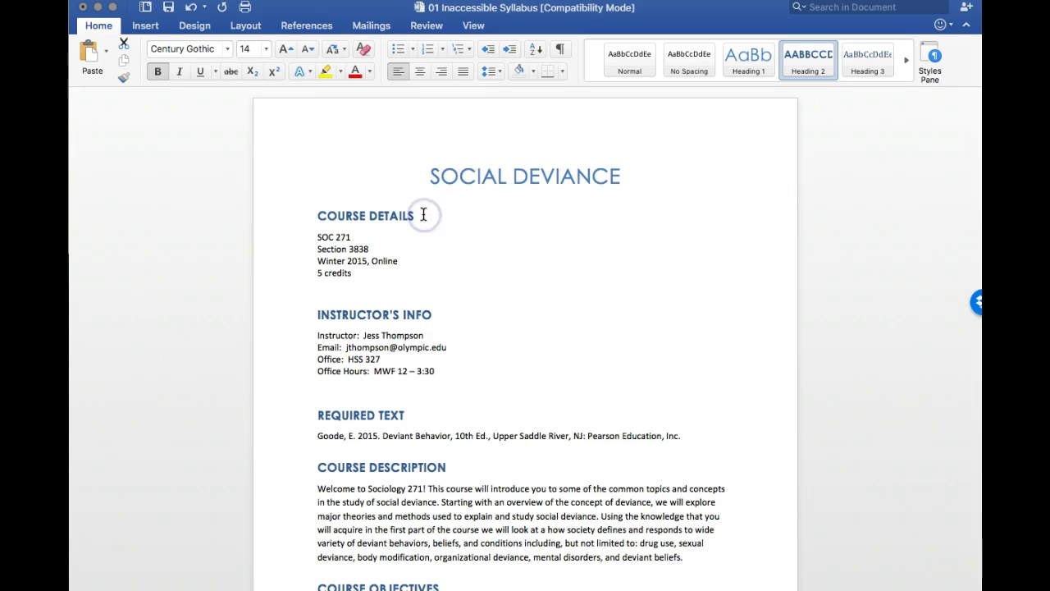
# Step: Arrange the COURSE DETAILS and INSTRUCTOR'S INFO sections, headings included, side by side in two columns
pyautogui.moveTo(312, 216); pyautogui.dragTo(438, 371)
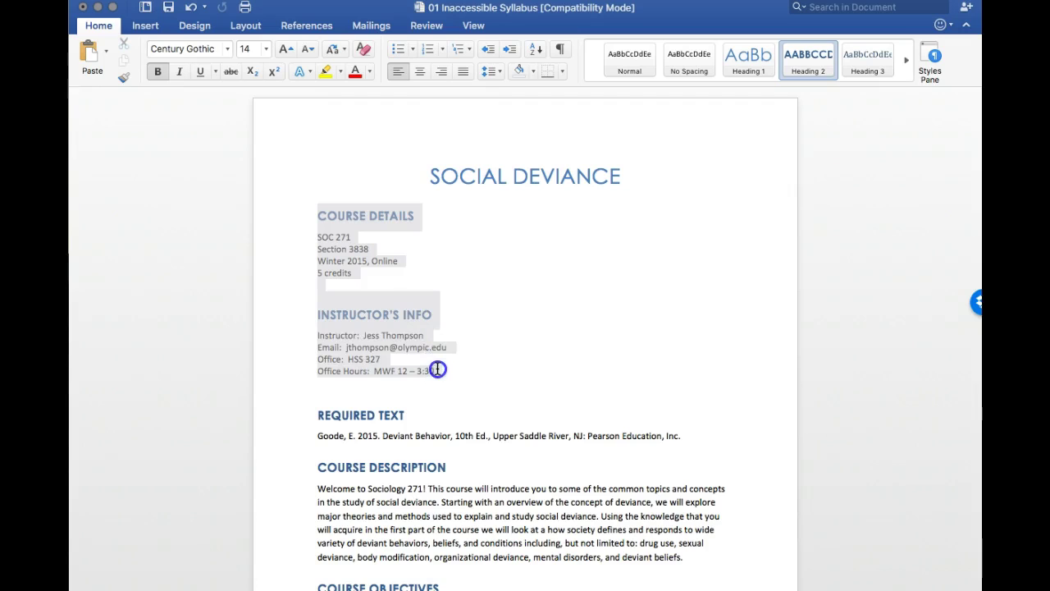
pyautogui.click(243, 28)
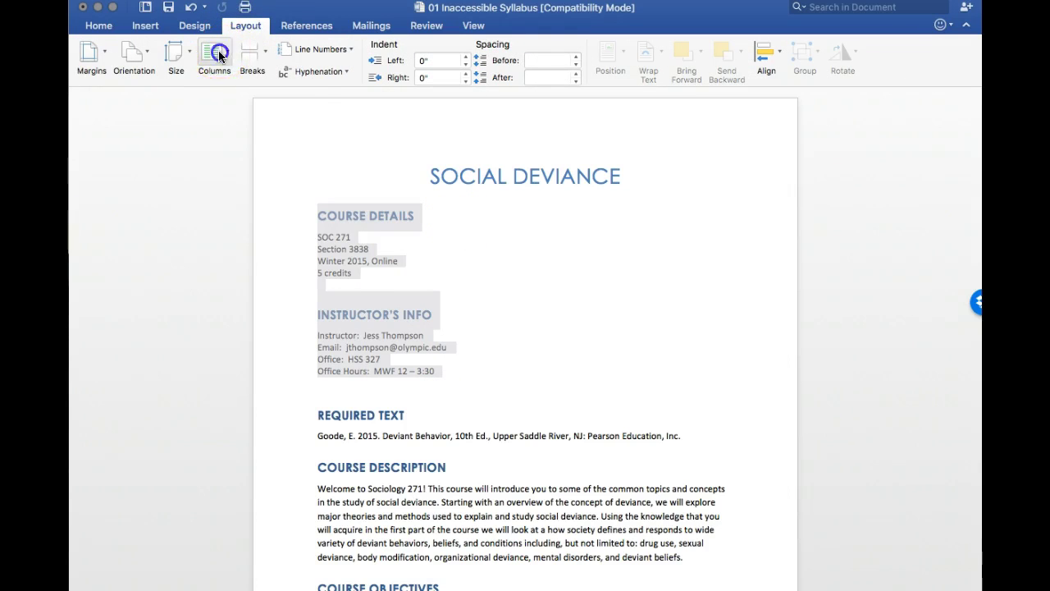
pyautogui.click(215, 55)
pyautogui.click(232, 123)
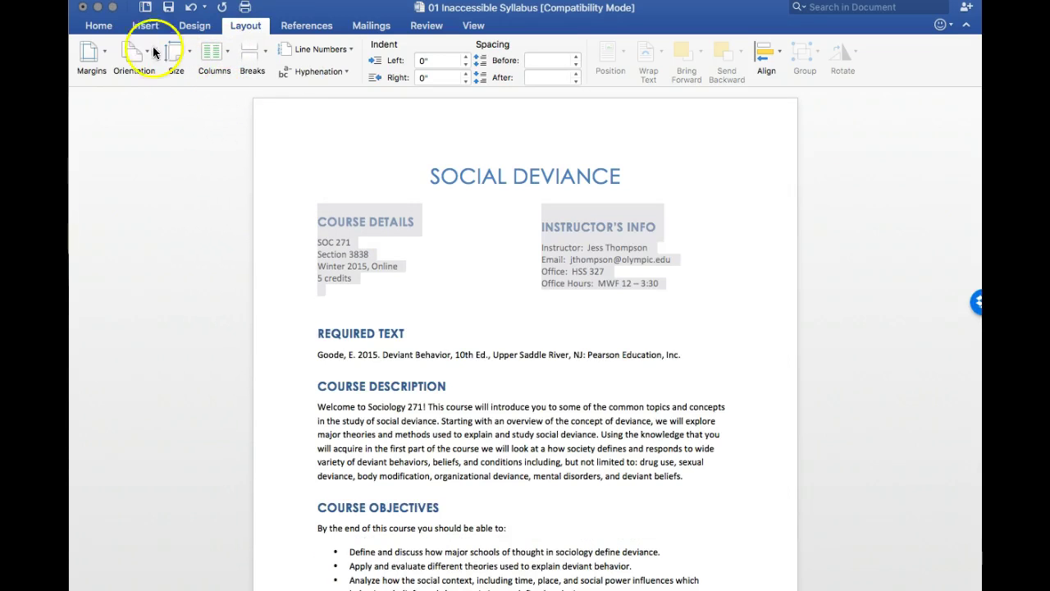
pyautogui.click(112, 29)
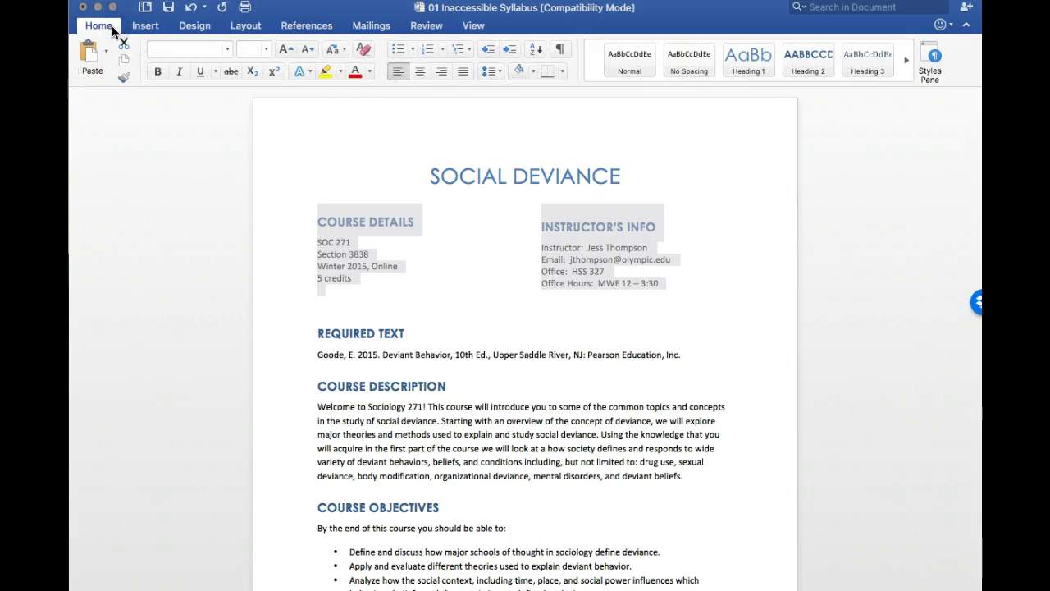
# Step: Center the headings and text of the COURSE DETAILS and INSTRUCTOR'S INFO columns
pyautogui.click(418, 72)
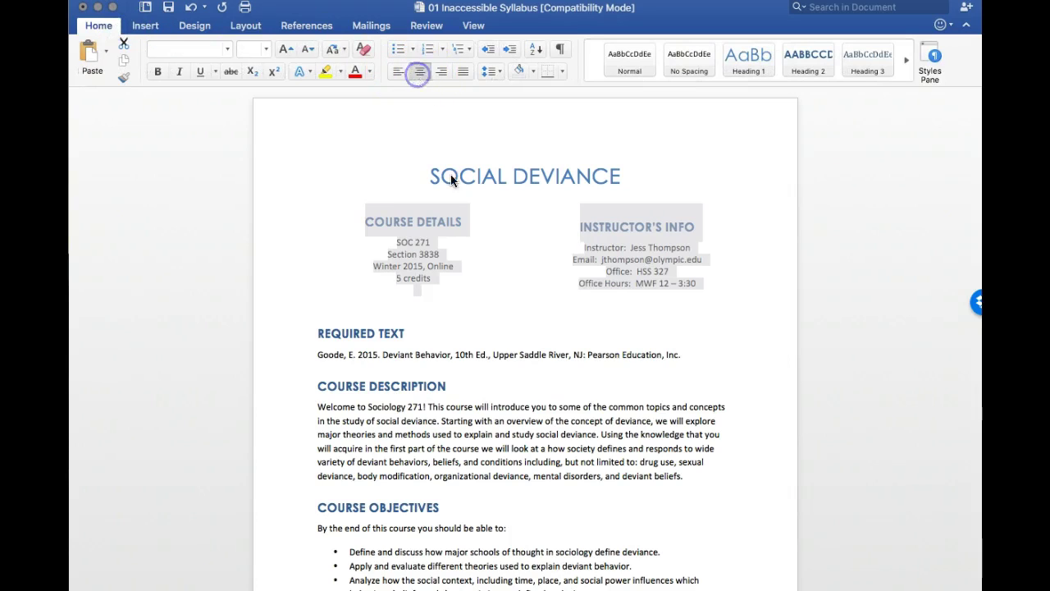
pyautogui.click(496, 287)
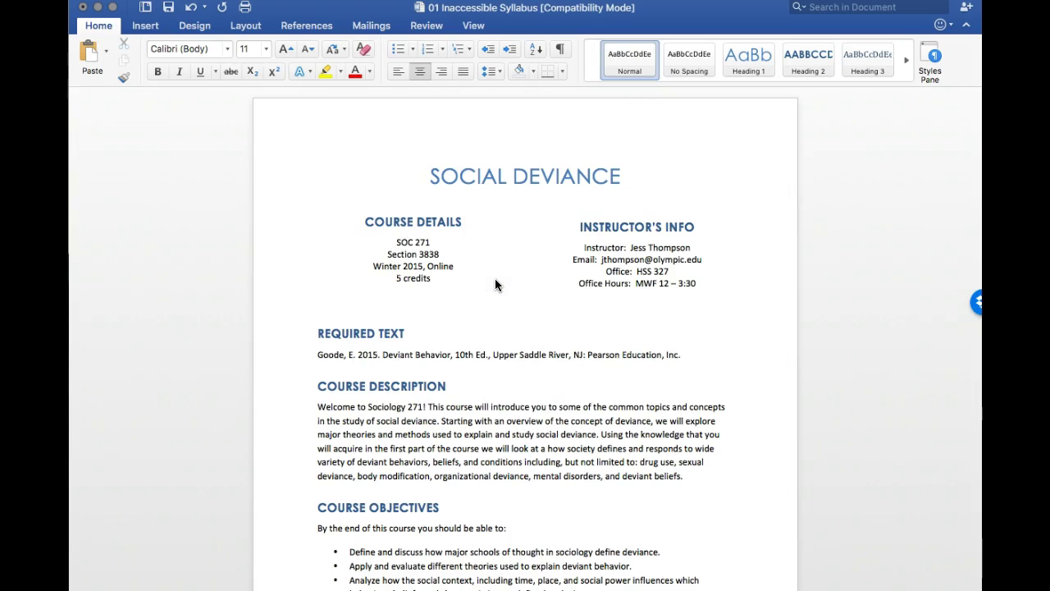
# Step: Modify the Heading 3 style used by READING RESPONSES to Century Gothic, bold and italic, in the medium blue theme color
pyautogui.scroll(-5, 495, 285)
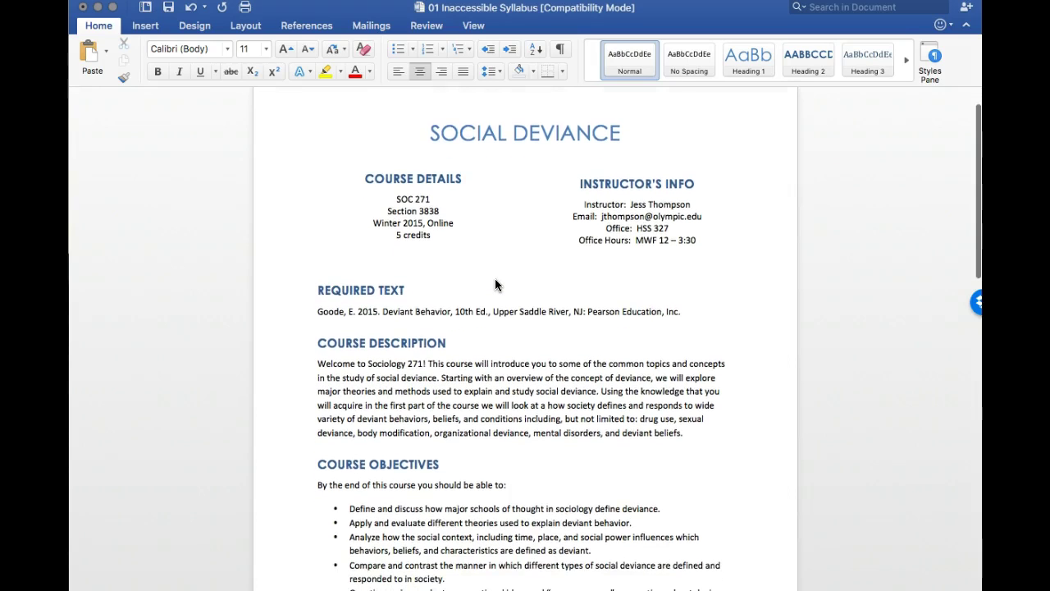
pyautogui.scroll(-12, 502, 230)
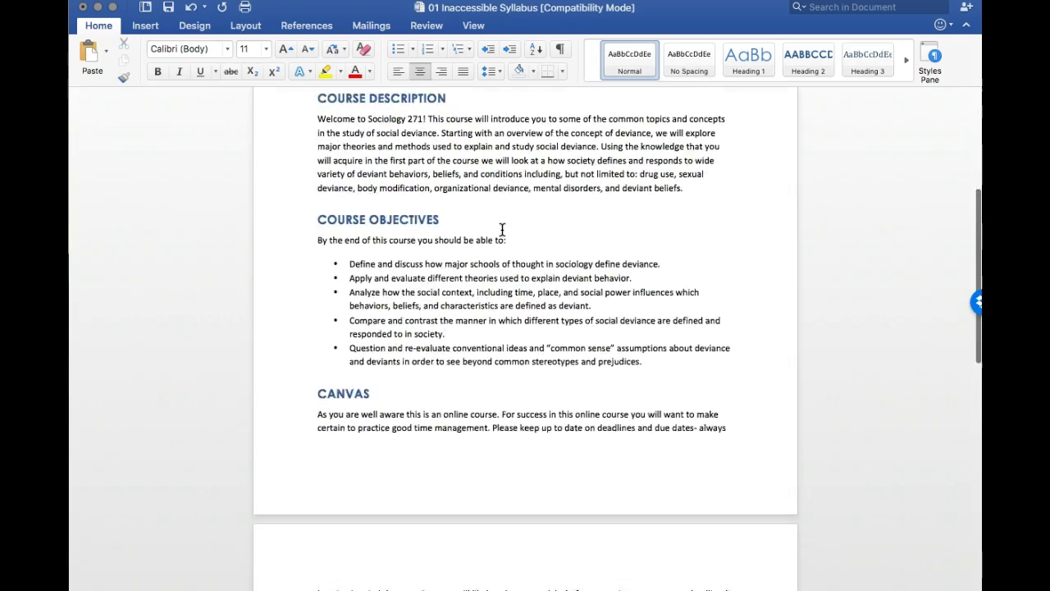
pyautogui.scroll(-8, 502, 229)
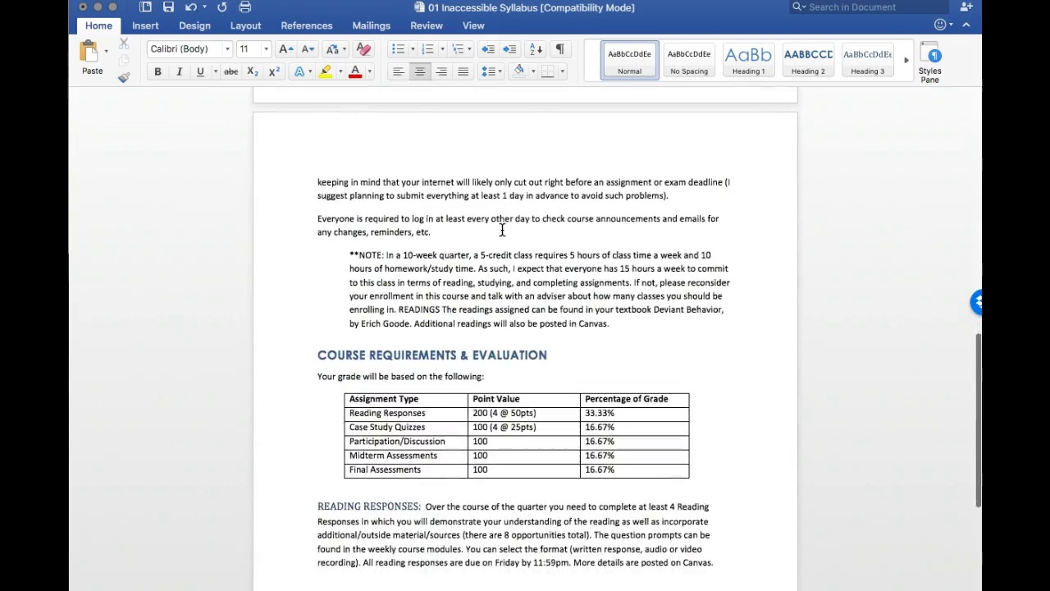
pyautogui.scroll(-2, 502, 229)
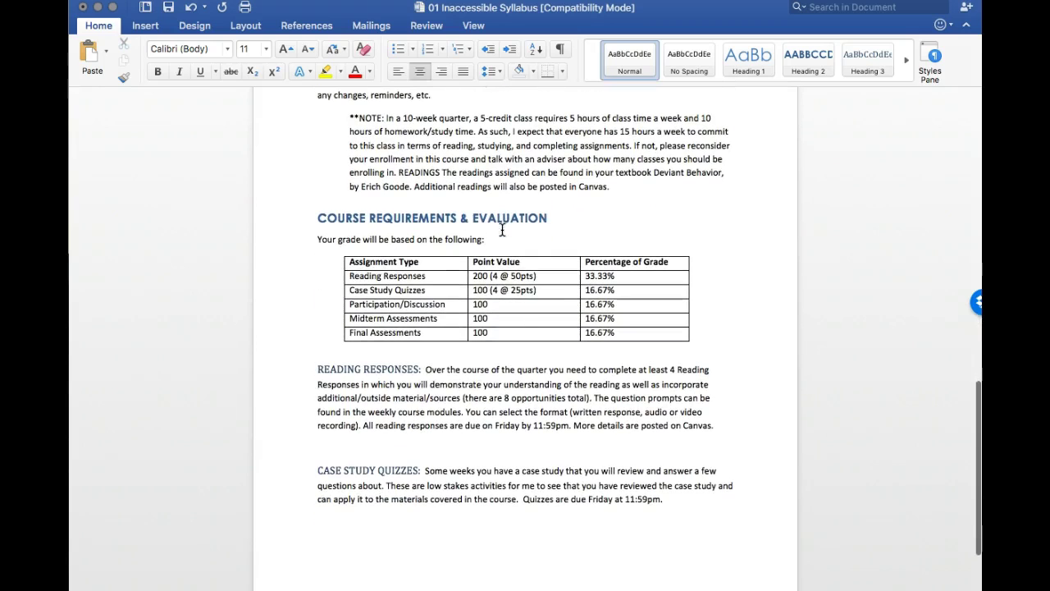
pyautogui.moveTo(424, 370); pyautogui.dragTo(322, 369)
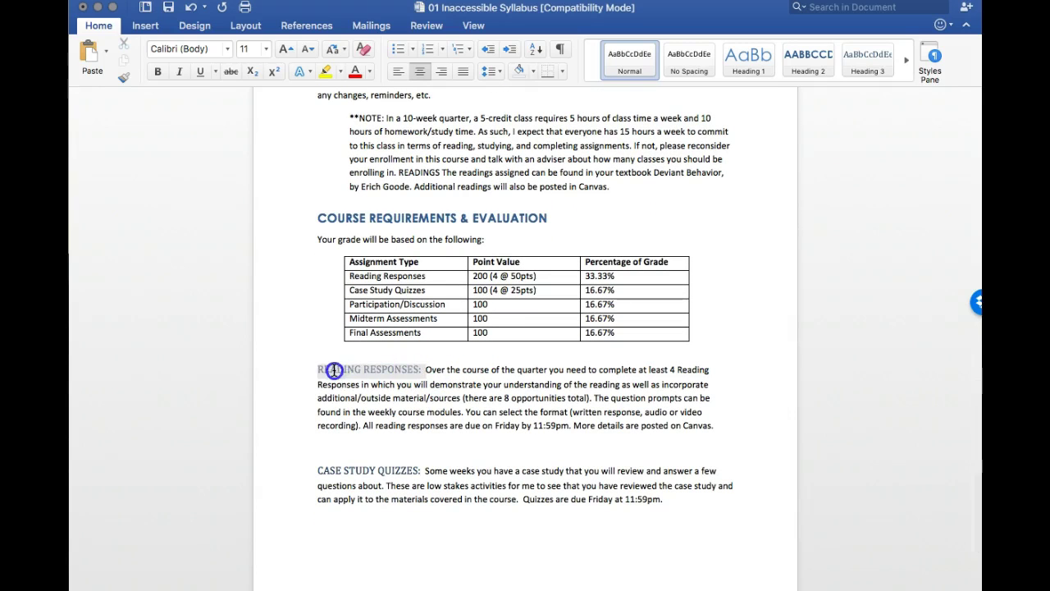
pyautogui.rightClick(872, 55)
pyautogui.click(882, 74)
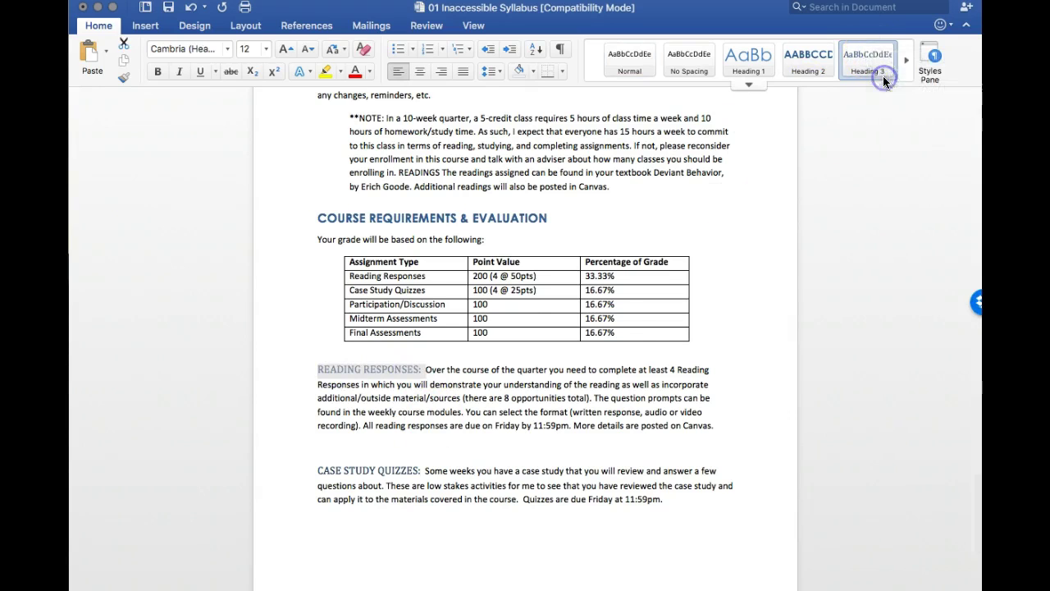
pyautogui.click(480, 196)
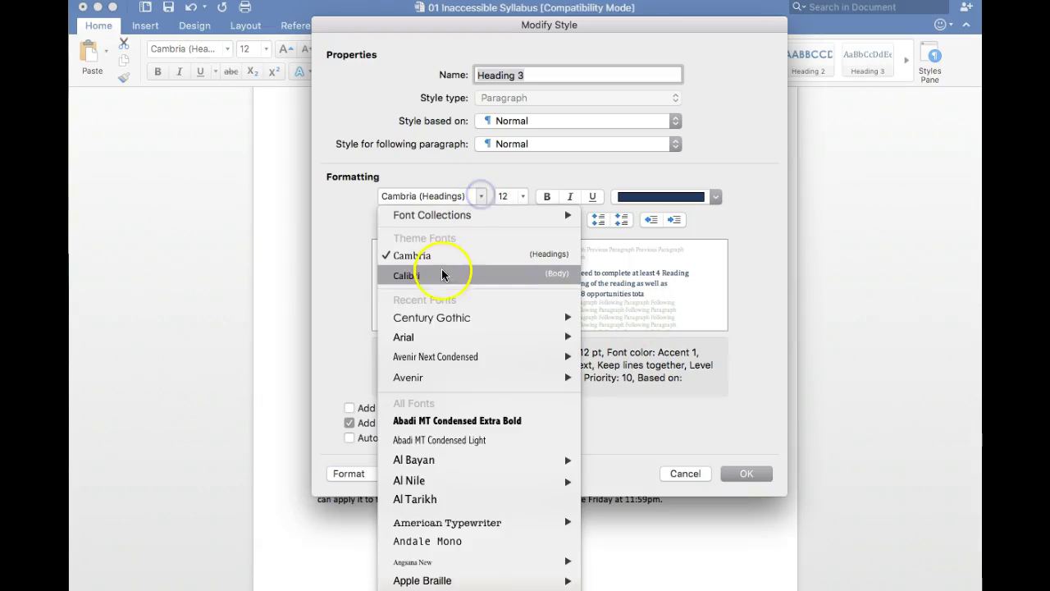
pyautogui.click(429, 318)
pyautogui.click(546, 196)
pyautogui.click(569, 196)
pyautogui.click(714, 198)
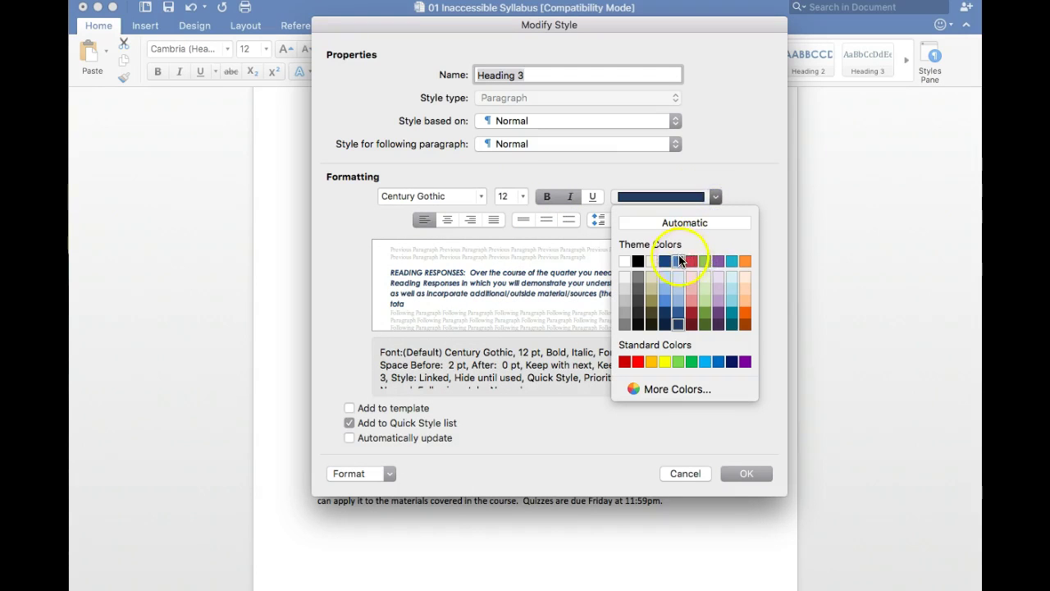
pyautogui.click(677, 259)
pyautogui.click(740, 473)
# Step: Delete the blank line between the READING RESPONSES and CASE STUDY QUIZZES paragraphs
pyautogui.click(693, 428)
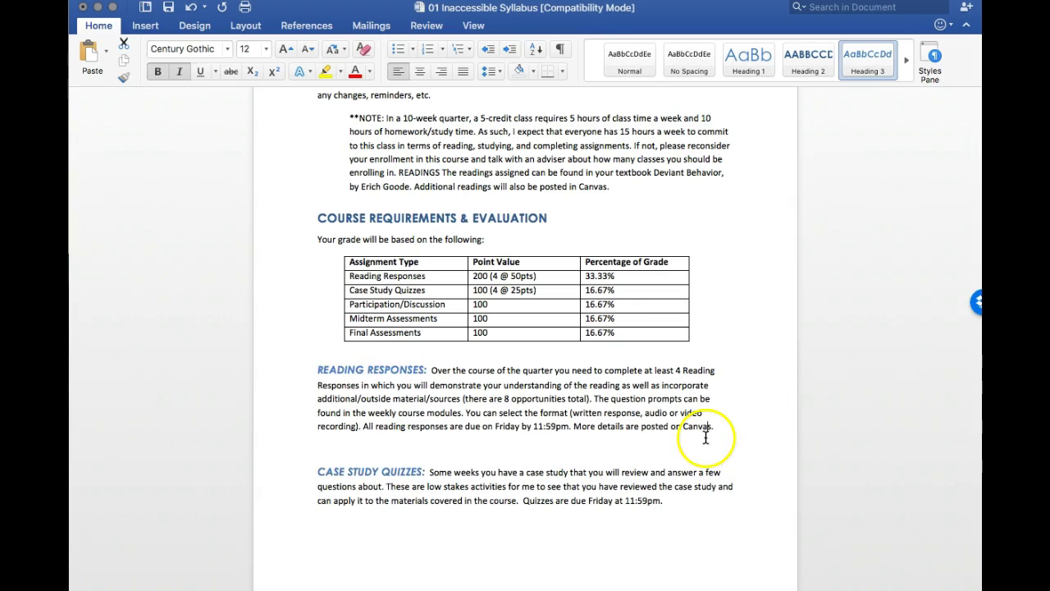
pyautogui.click(635, 443)
pyautogui.press('BackSpace')
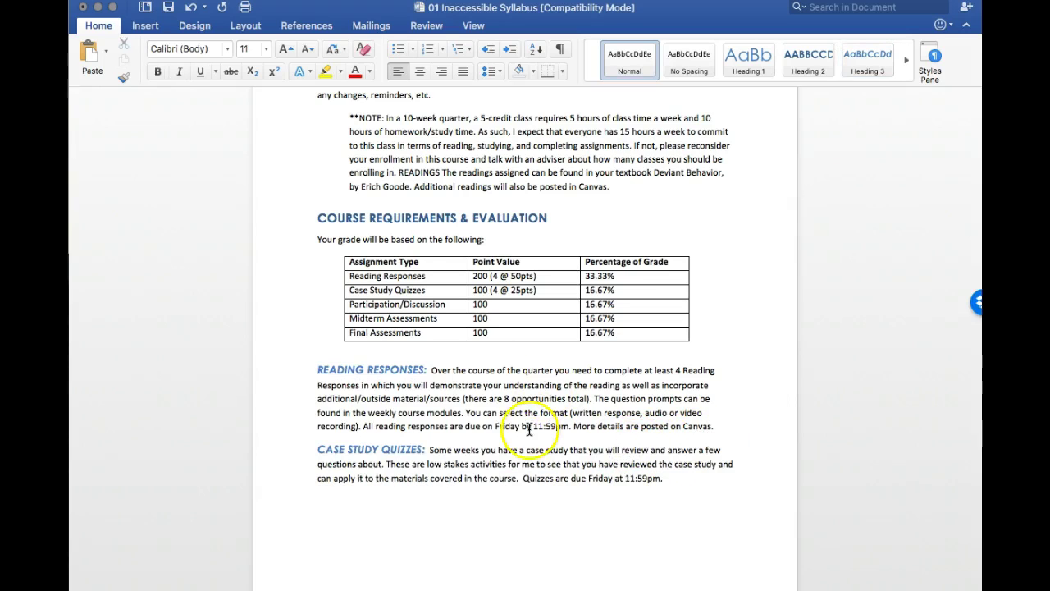
# Step: Review the heading formatting from the syllabus title down to the entries below the grading table
pyautogui.scroll(-2, 529, 427)
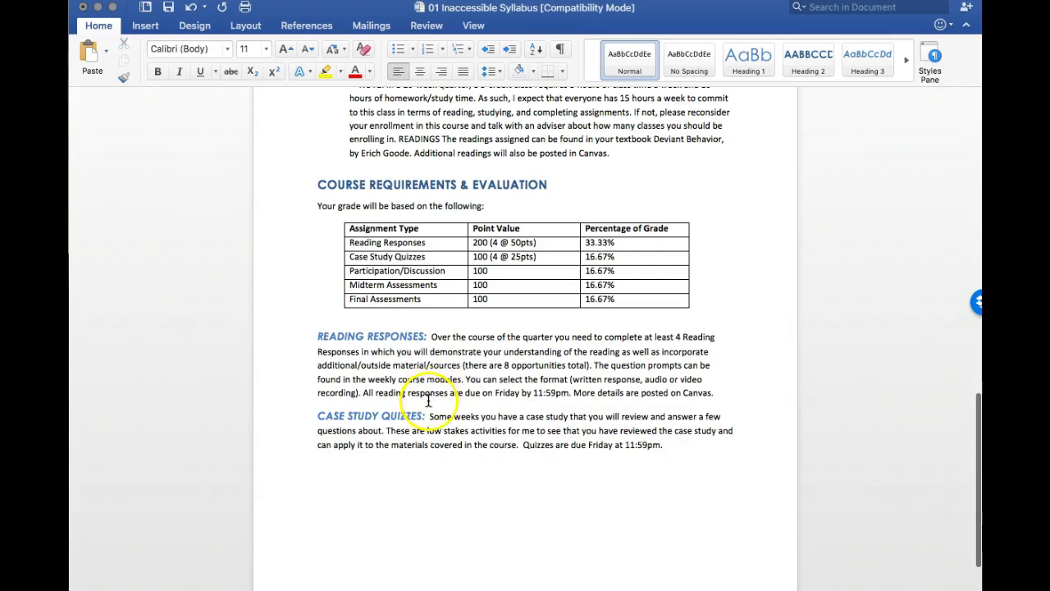
pyautogui.scroll(20, 444, 439)
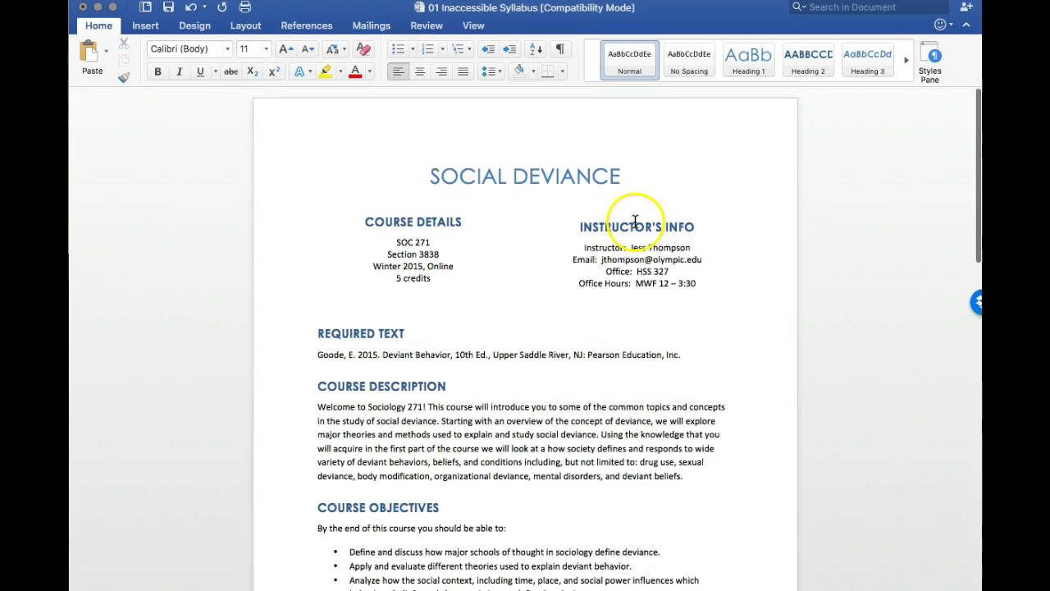
pyautogui.scroll(-10, 544, 212)
pyautogui.scroll(-20, 544, 212)
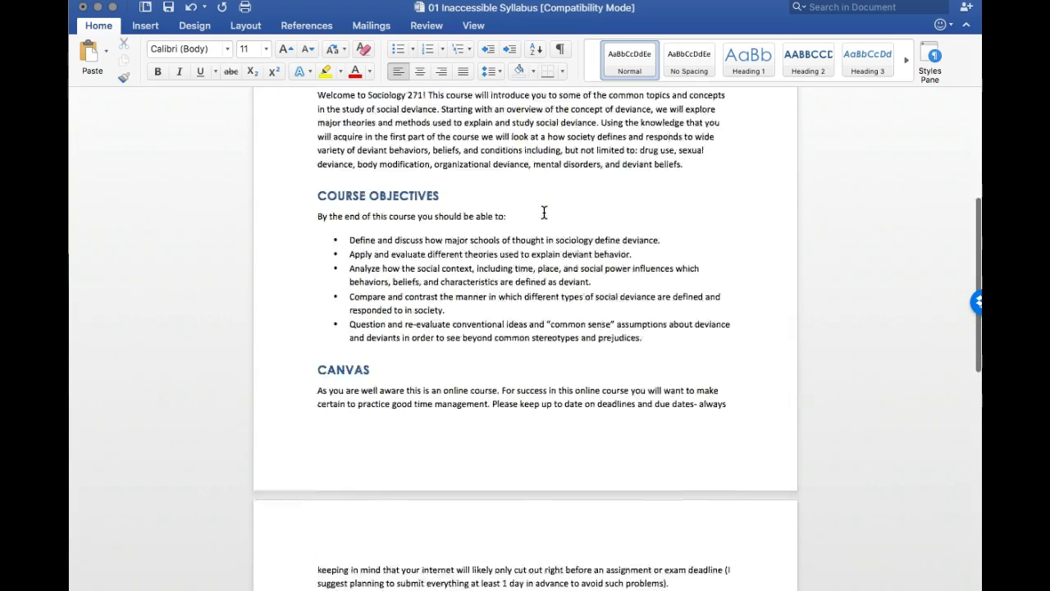
pyautogui.scroll(-3, 544, 212)
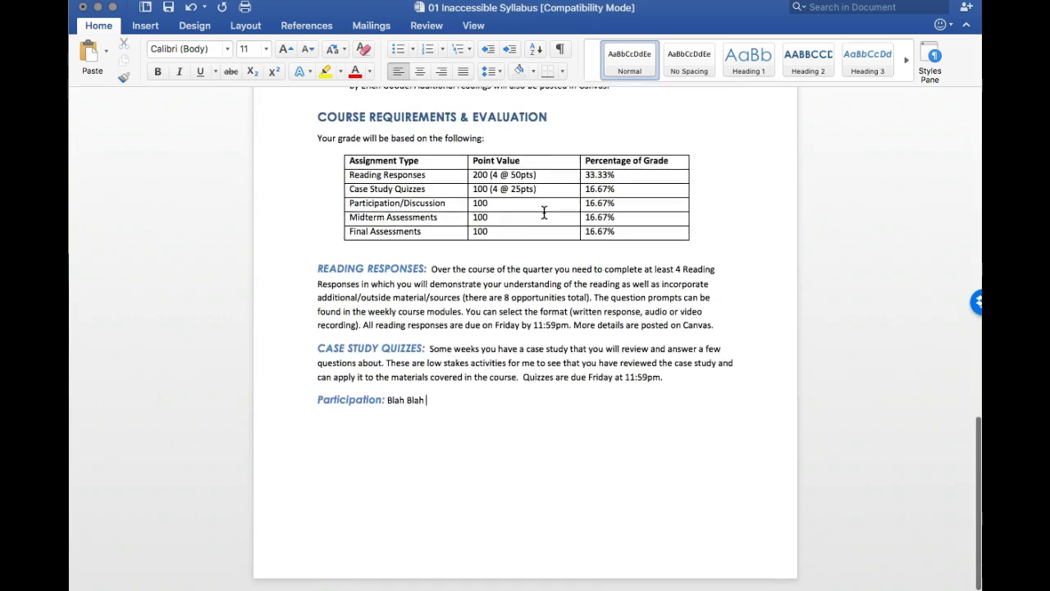
pyautogui.scroll(3, 508, 438)
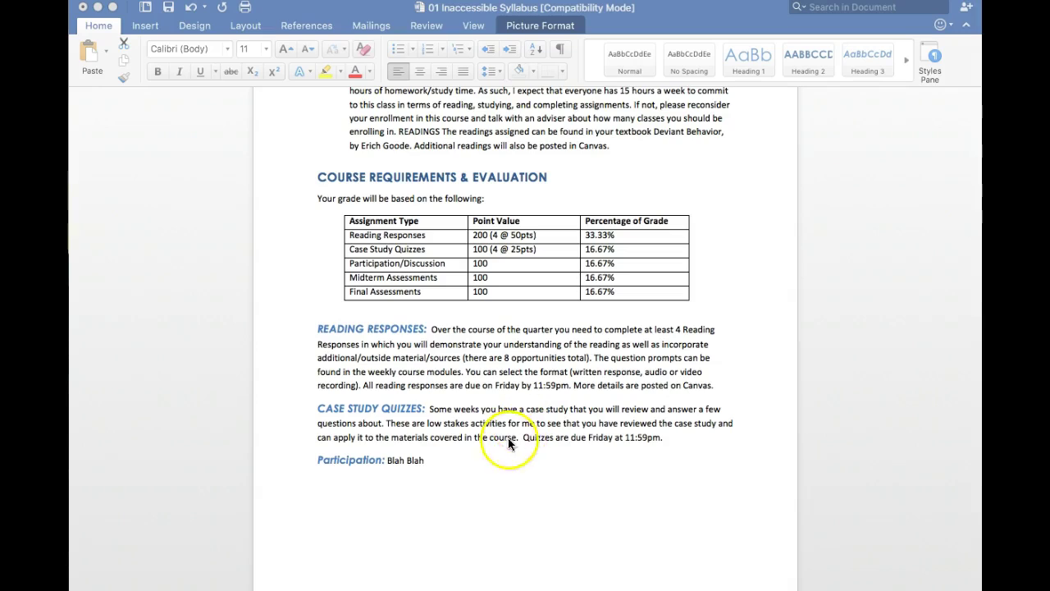
# Step: Open the alt text fields in the format settings of the cat picture on the page after the Participation entry
pyautogui.scroll(-12, 493, 458)
pyautogui.scroll(-15, 539, 398)
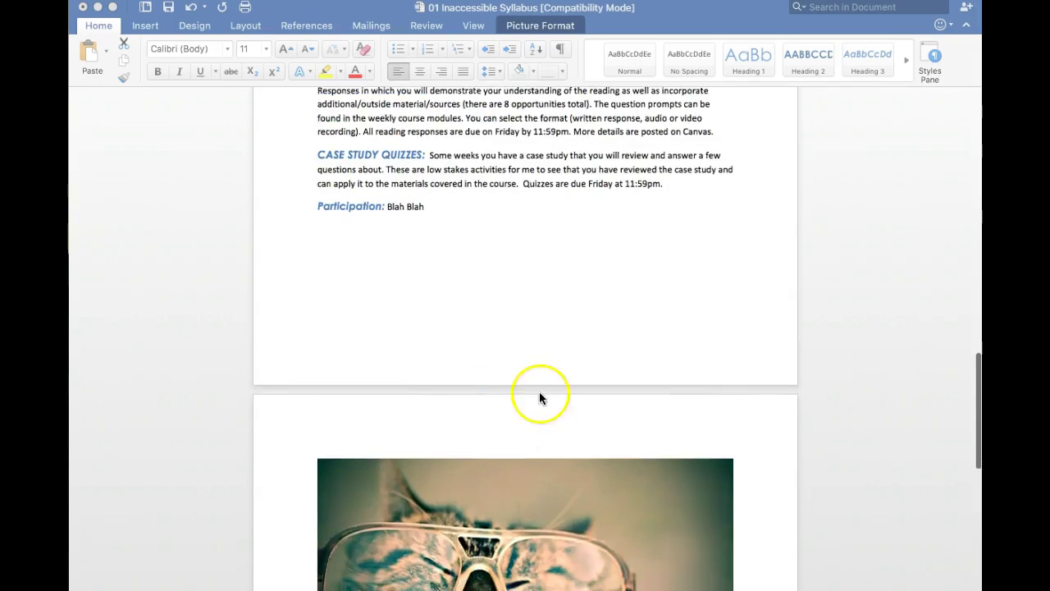
pyautogui.scroll(-6, 539, 398)
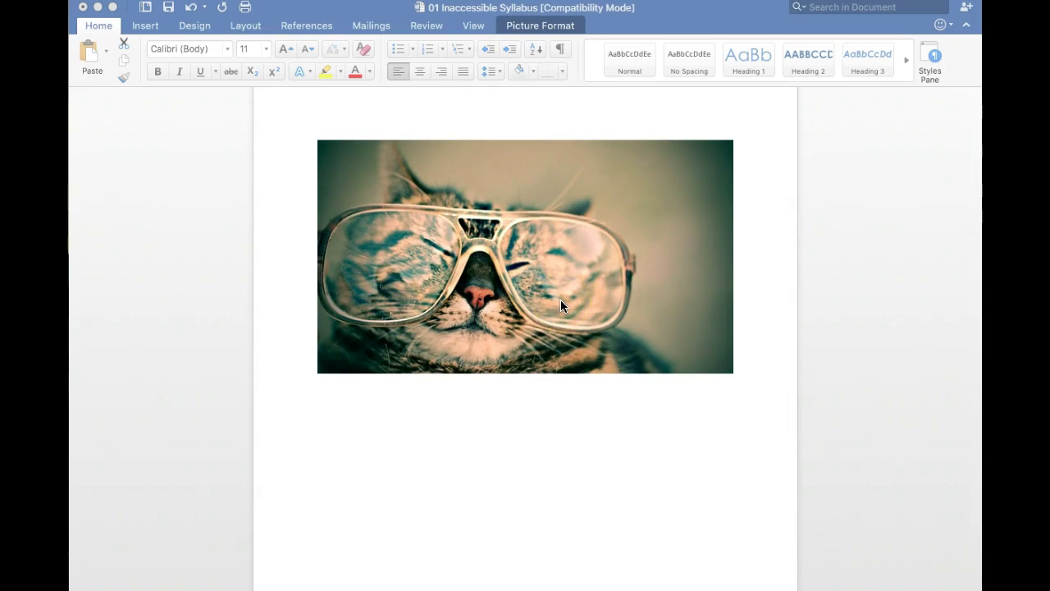
pyautogui.click(555, 402)
pyautogui.click(597, 318)
pyautogui.moveTo(598, 311); pyautogui.dragTo(607, 263)
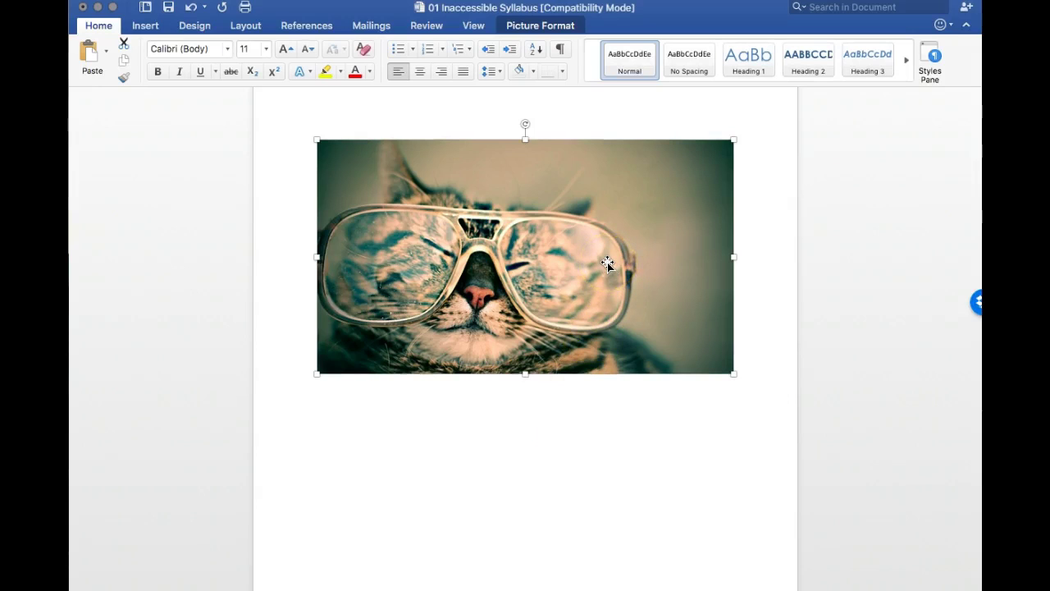
pyautogui.rightClick(607, 263)
pyautogui.moveTo(664, 464); pyautogui.dragTo(677, 484)
pyautogui.click(676, 484)
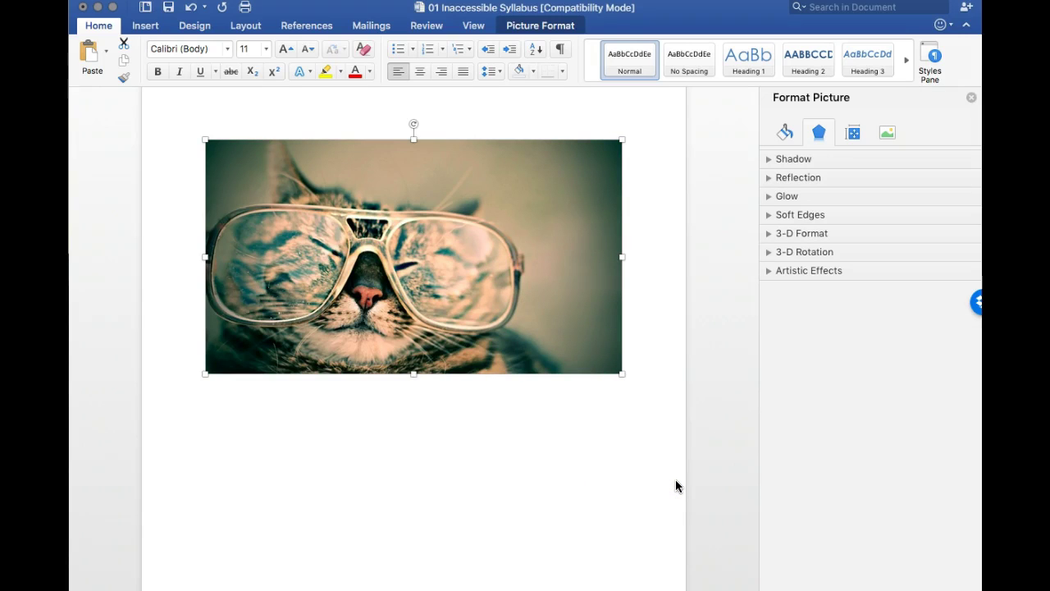
pyautogui.click(853, 135)
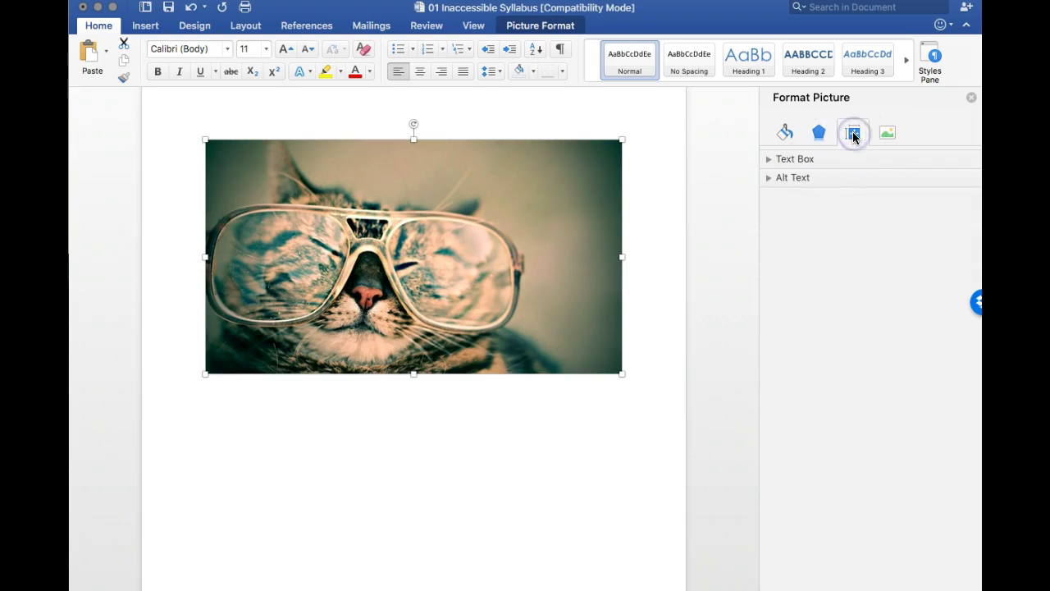
pyautogui.click(771, 179)
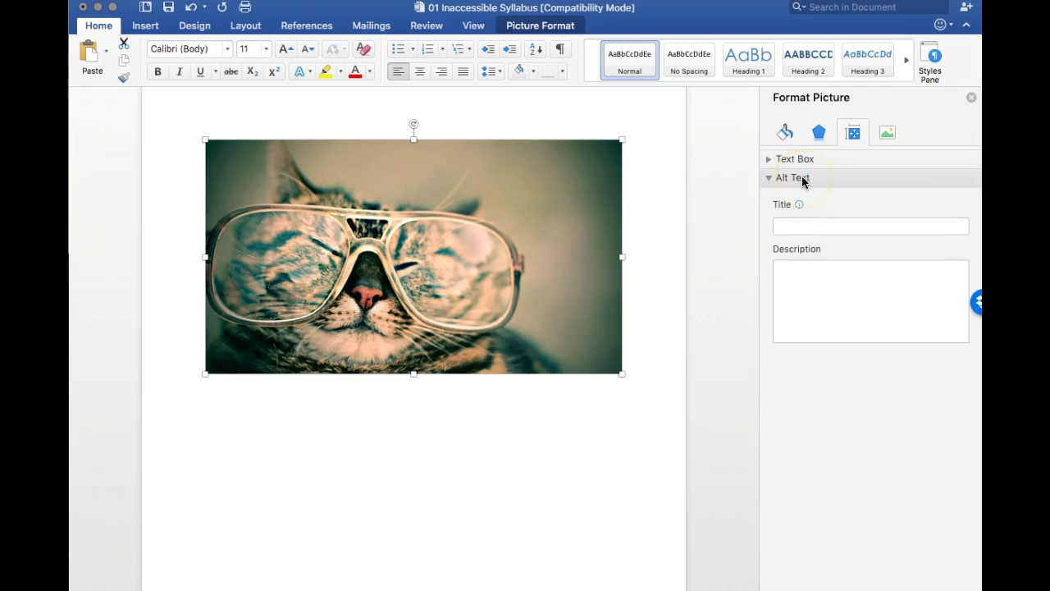
# Step: Enter "Cat wearing oversized glasses." as the alt text description of the cat picture, leaving the title empty
pyautogui.click(792, 231)
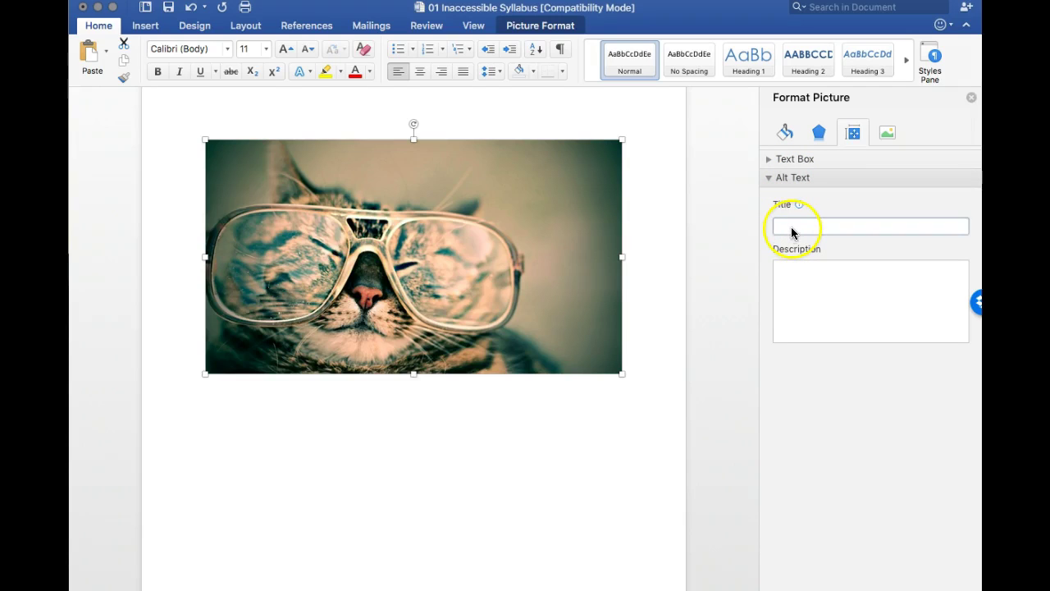
pyautogui.click(796, 288)
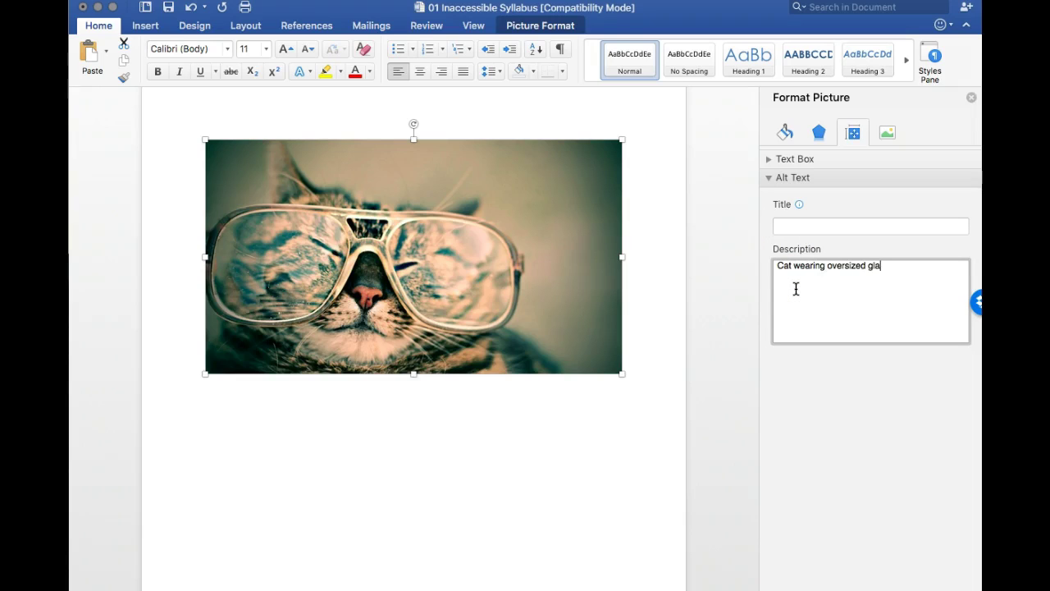
pyautogui.moveTo(795, 289); pyautogui.dragTo(865, 408)
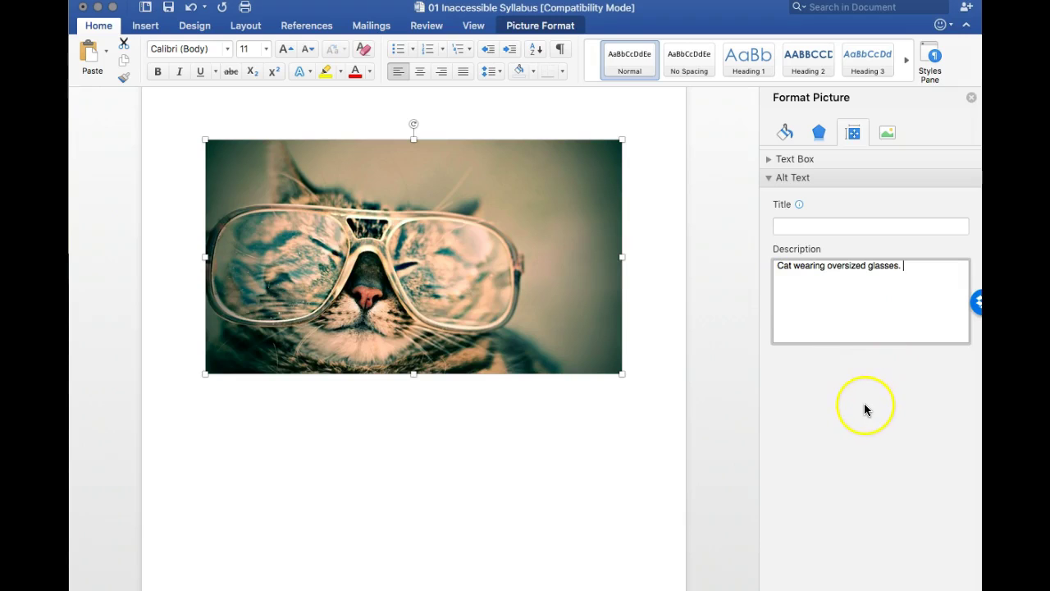
pyautogui.moveTo(624, 317); pyautogui.dragTo(506, 290)
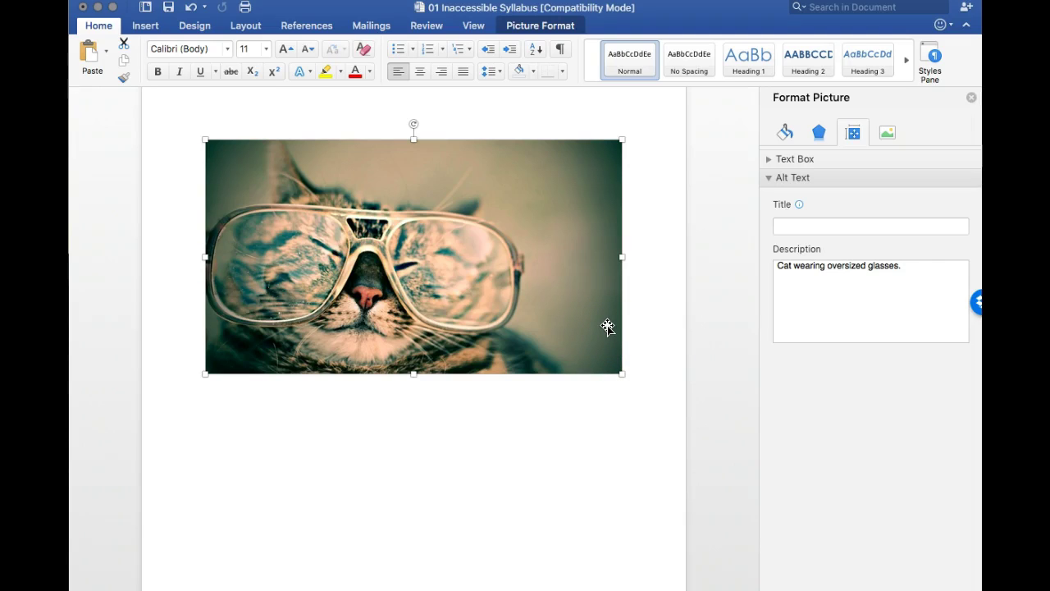
# Step: Clear the alt text description of the cat picture
pyautogui.moveTo(914, 271); pyautogui.dragTo(771, 266)
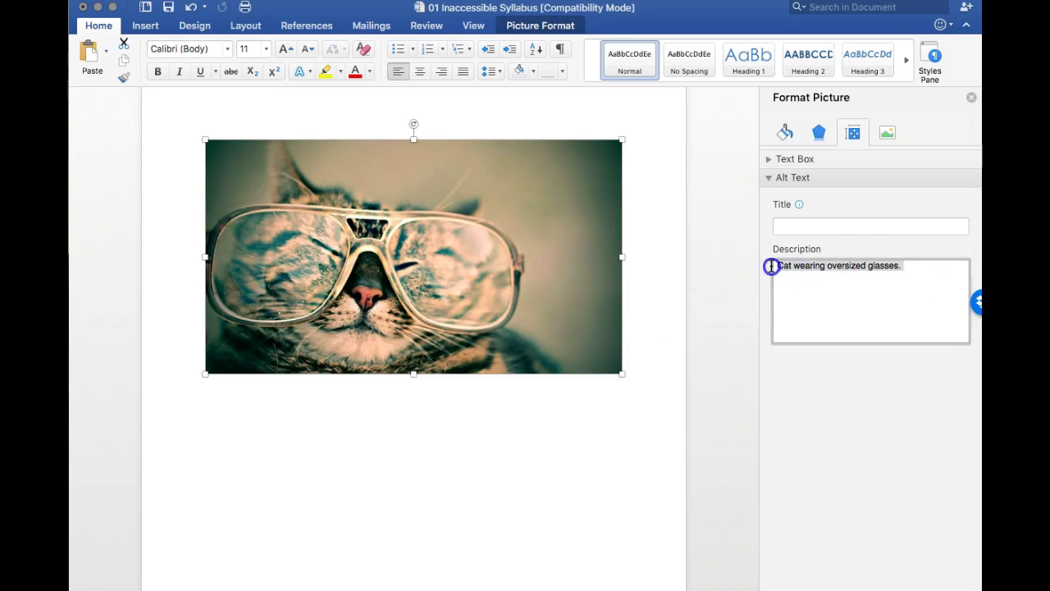
pyautogui.press('BackSpace')
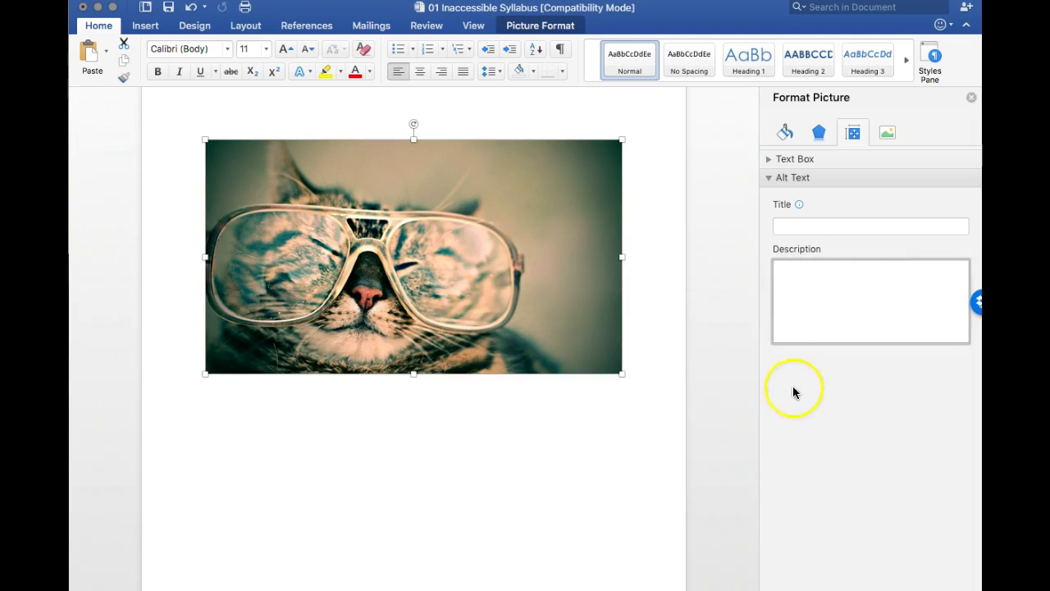
pyautogui.click(856, 289)
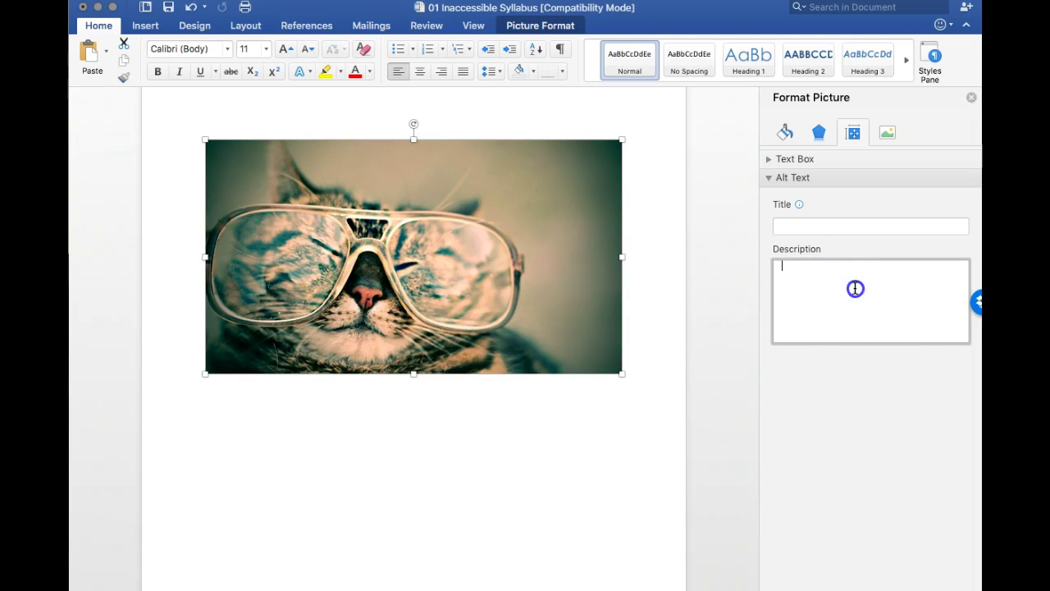
pyautogui.click(804, 307)
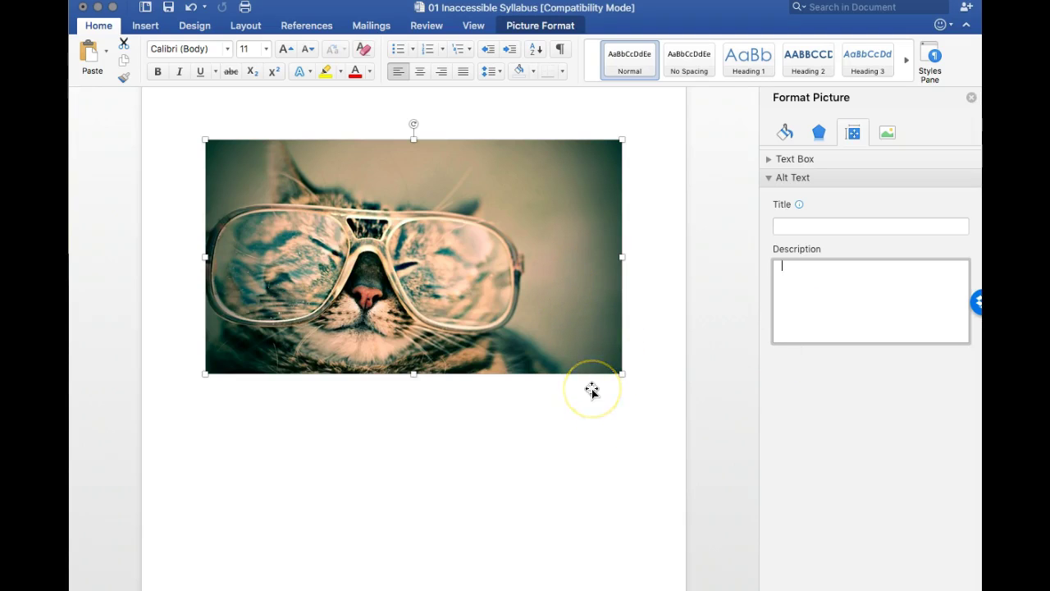
# Step: Return to the first page of the syllabus and close the picture format settings
pyautogui.click(590, 418)
pyautogui.scroll(5, 560, 453)
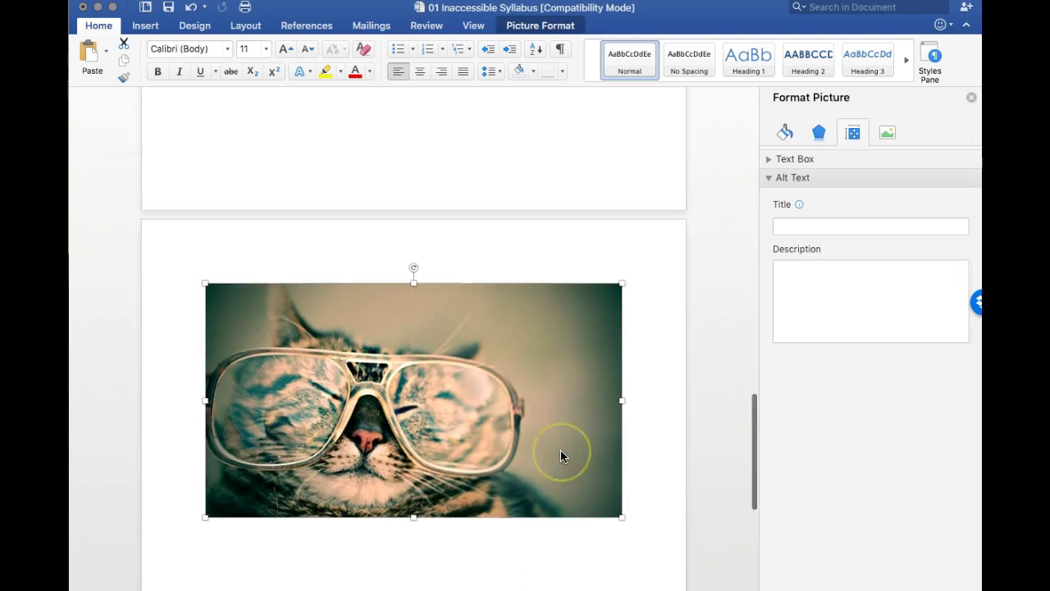
pyautogui.scroll(20, 560, 450)
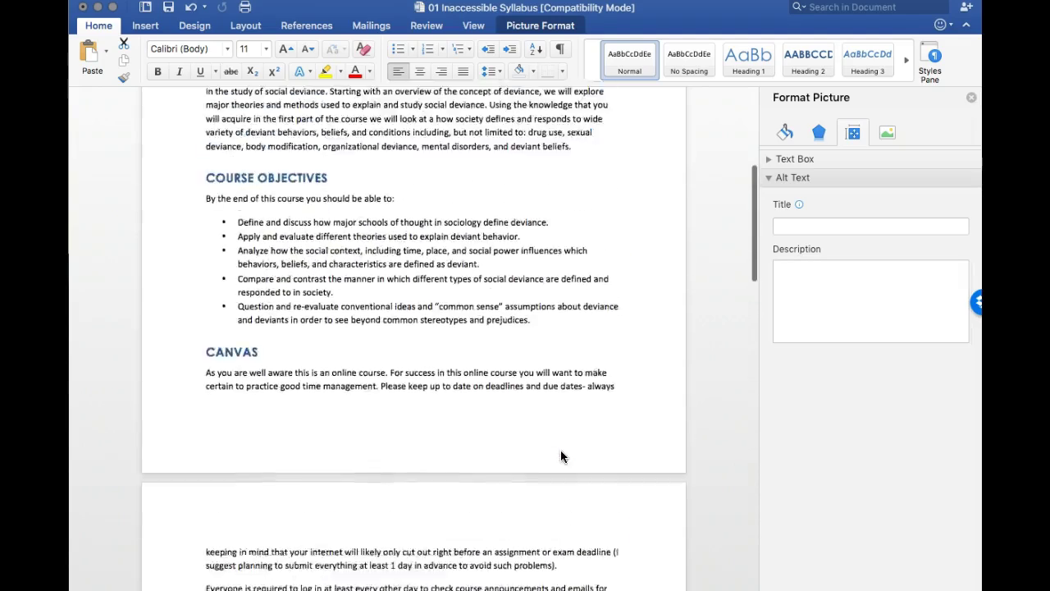
pyautogui.scroll(8, 561, 456)
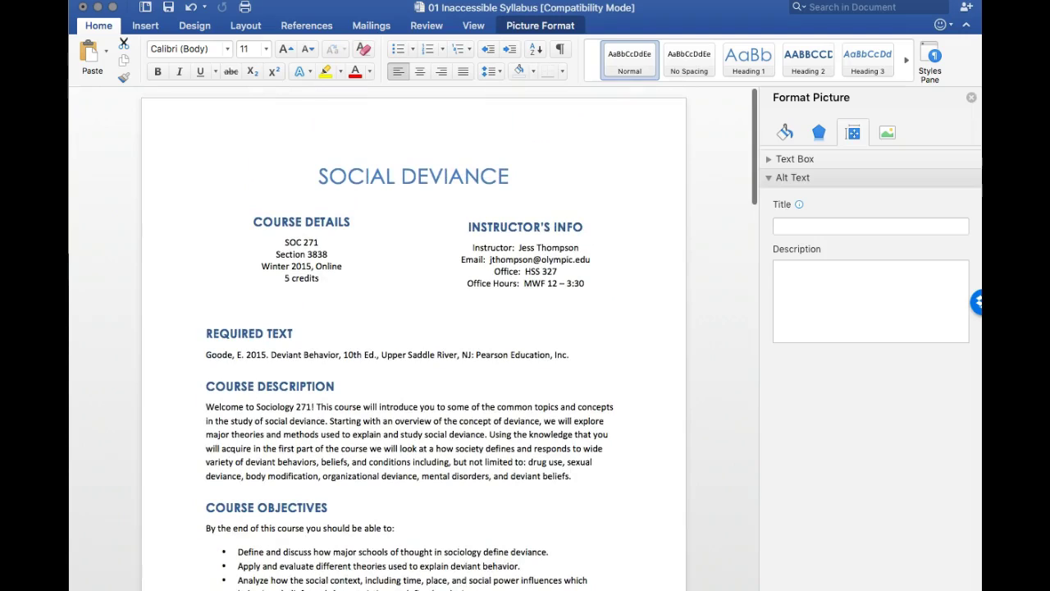
pyautogui.click(566, 430)
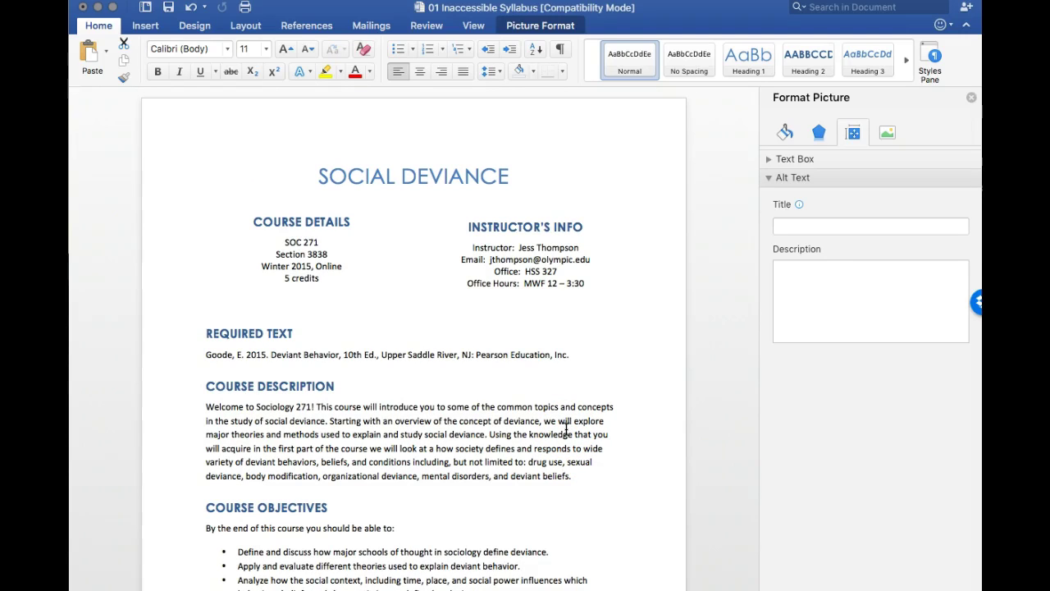
pyautogui.click(970, 97)
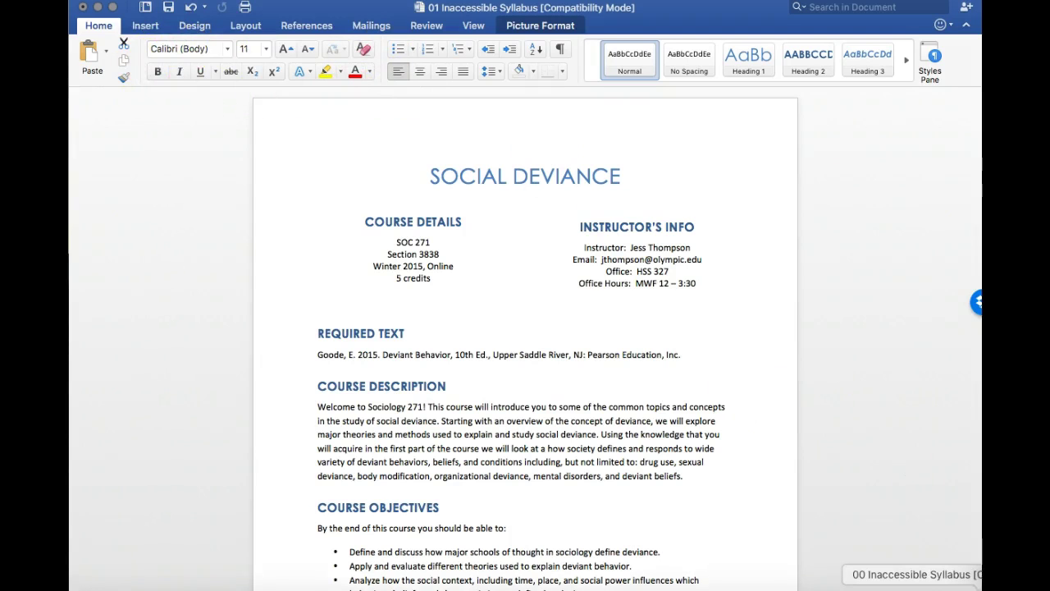
# Step: Switch to the 02 Accessible Syllabus document and examine the layout and headings of its first page
pyautogui.click(846, 588)
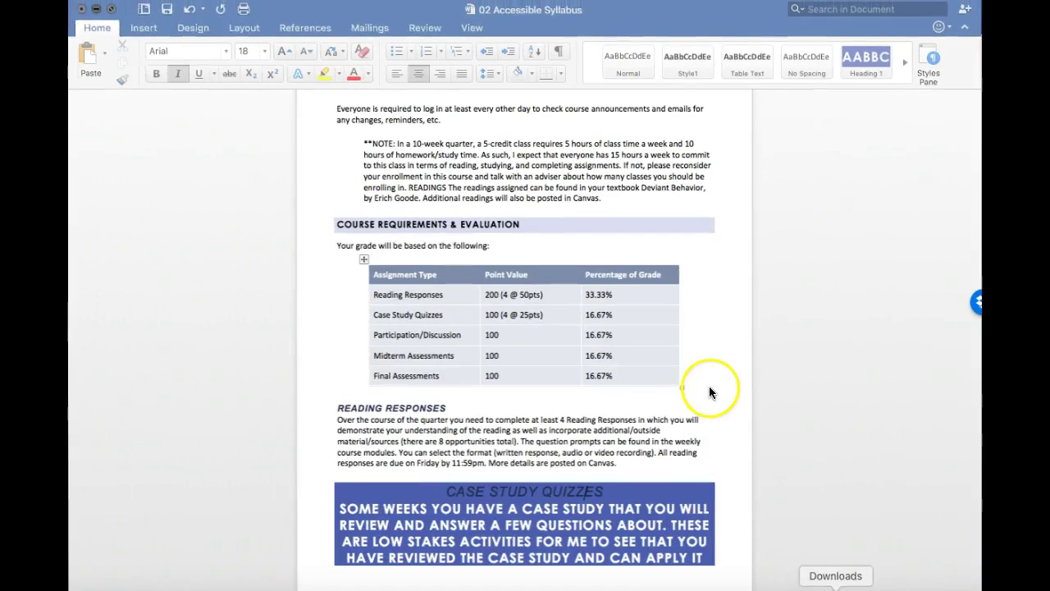
pyautogui.scroll(15, 647, 398)
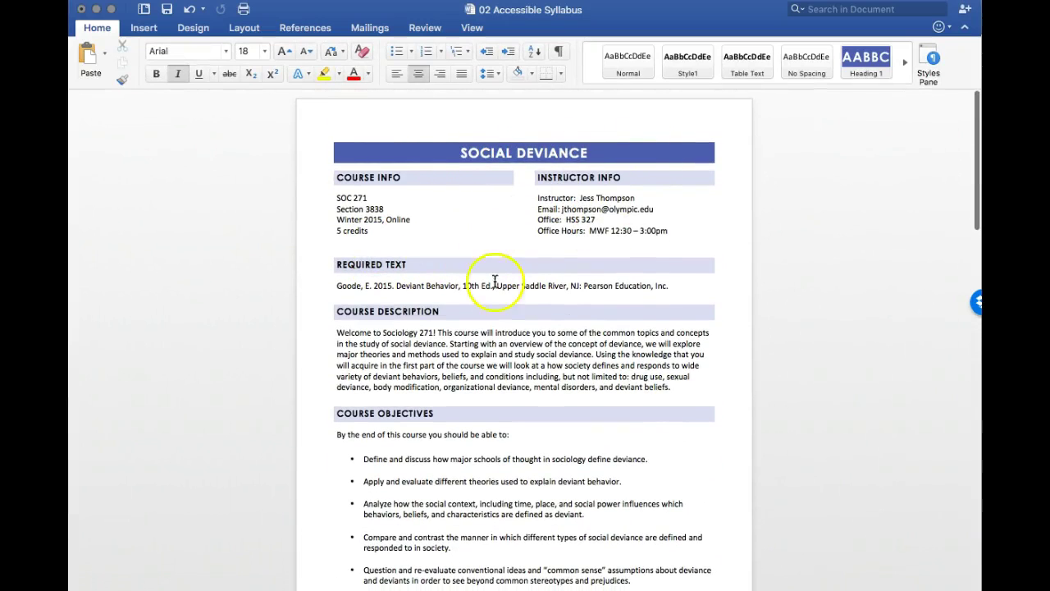
pyautogui.scroll(-1, 516, 325)
pyautogui.scroll(1, 513, 328)
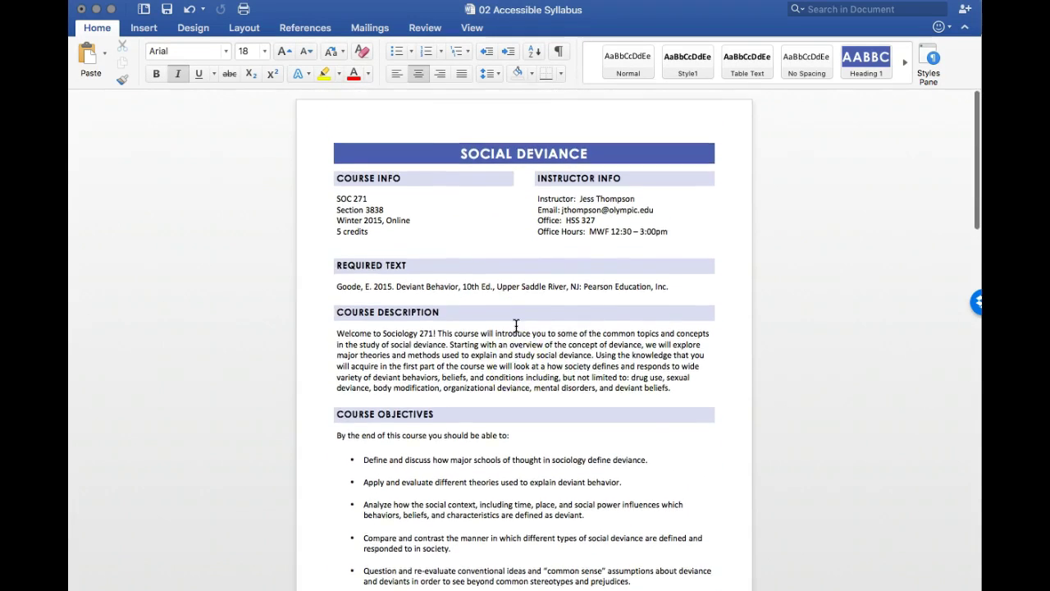